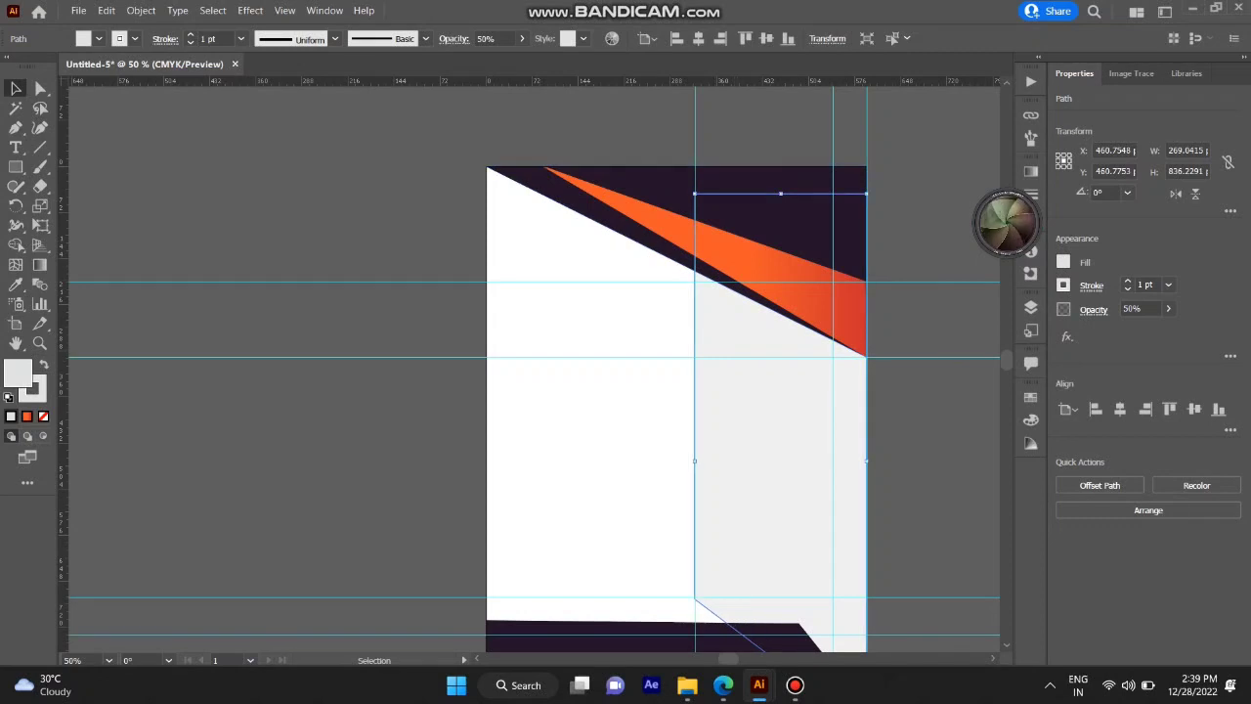
# Select the orange triangular stripe at the flyer's top and recolor its linear gradient from red at the start to yellow at the end.
pyautogui.click(752, 256)
pyautogui.doubleClick(753, 256)
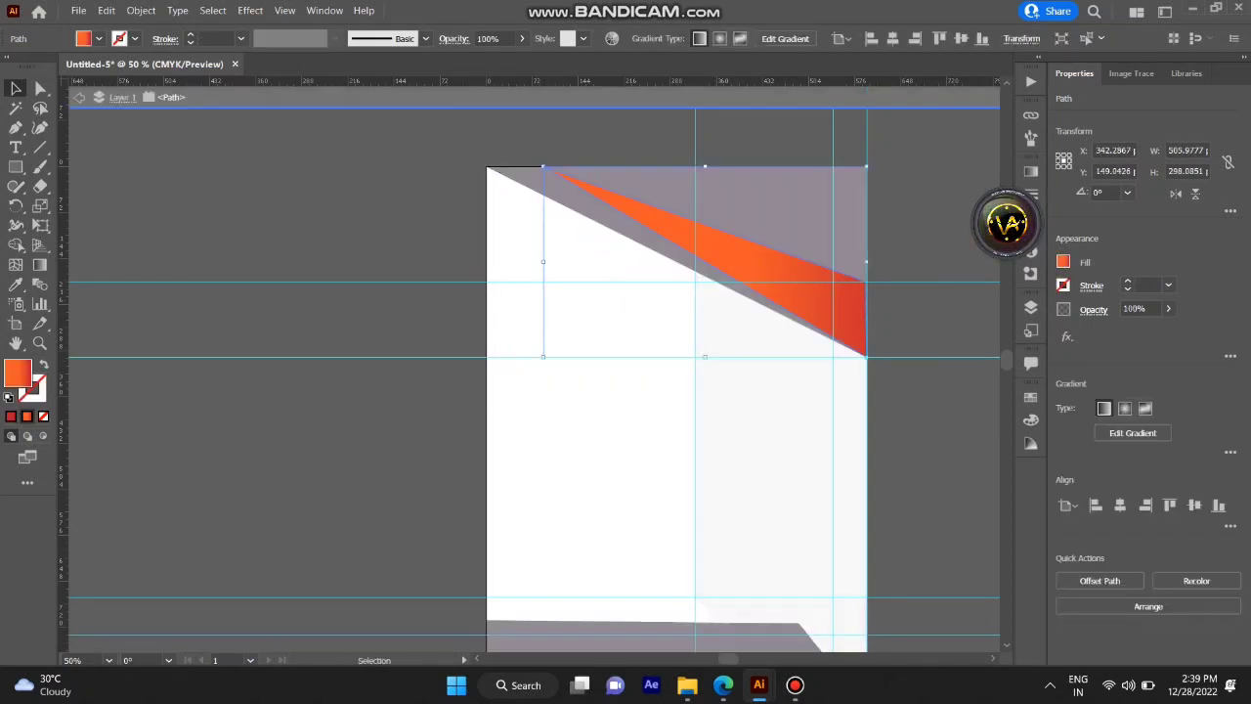
pyautogui.press('Escape')
pyautogui.click(752, 256)
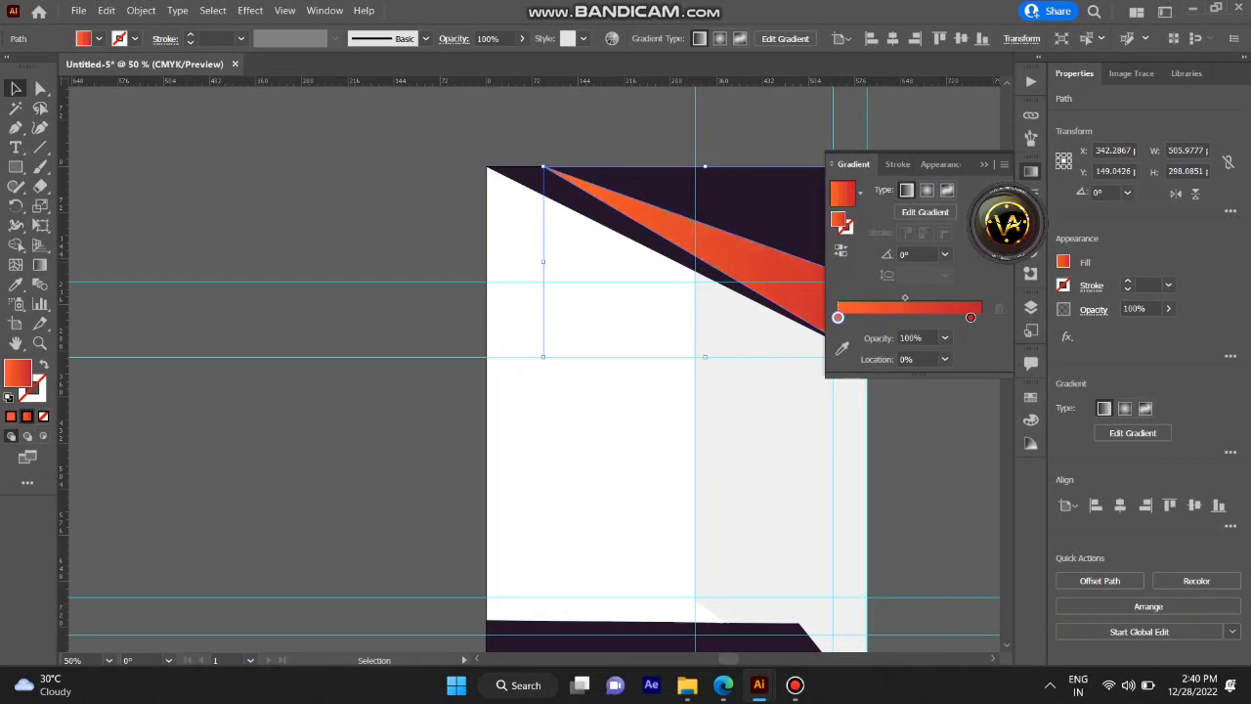
pyautogui.doubleClick(838, 317)
pyautogui.click(860, 366)
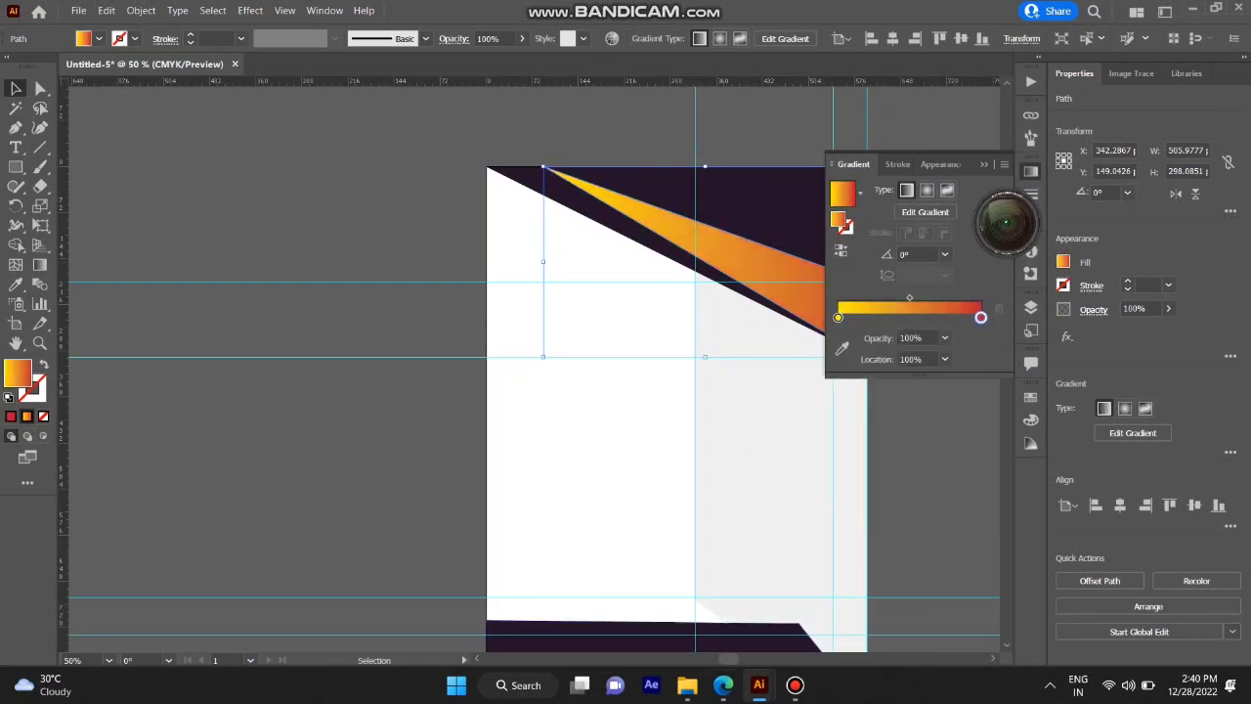
pyautogui.doubleClick(981, 316)
pyautogui.click(828, 368)
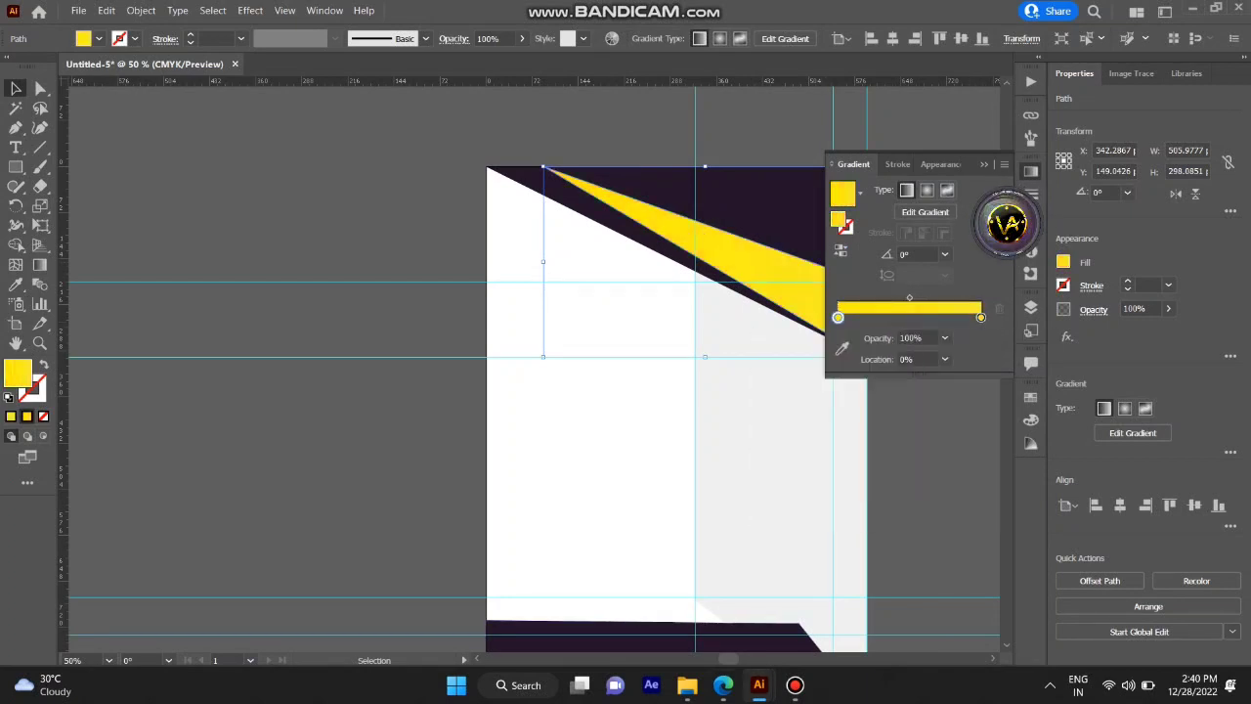
pyautogui.doubleClick(837, 317)
pyautogui.click(884, 368)
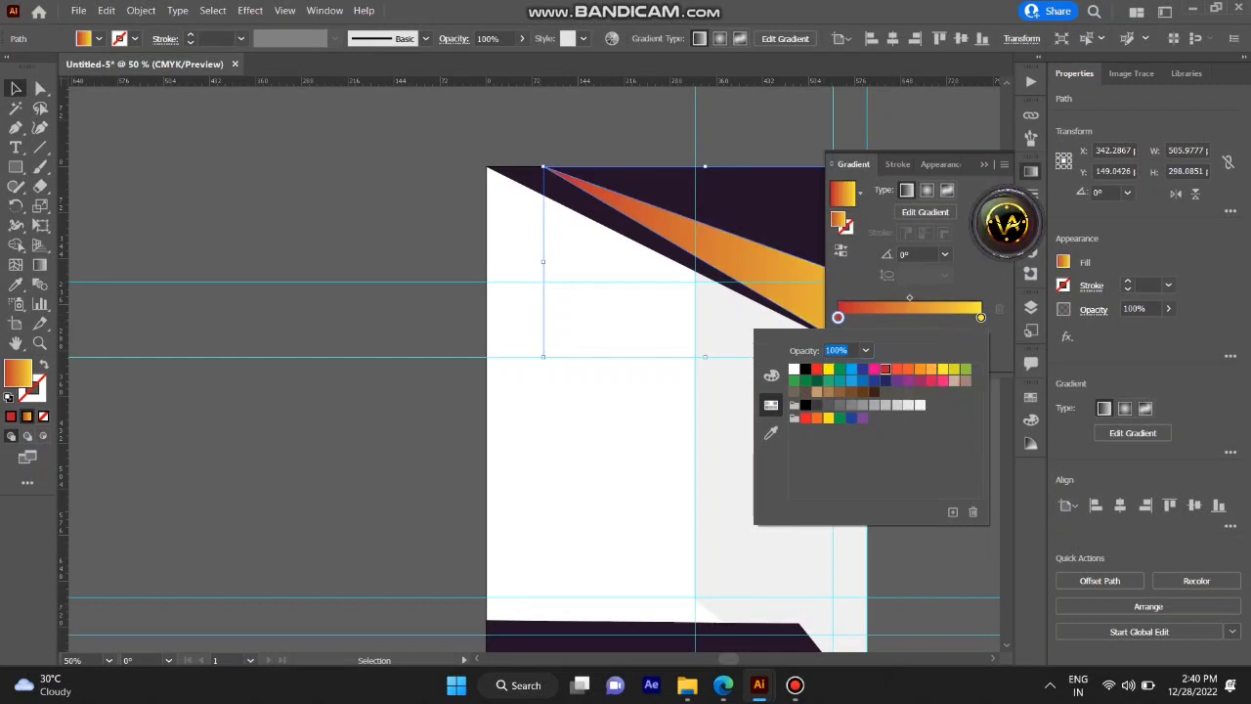
pyautogui.press('Escape')
# Lower the red-to-yellow stripe beneath the orange one and move its narrow tip up to meet the orange stripe's tip.
pyautogui.hotkey('ctrl', 'shift', 'a')
pyautogui.moveTo(856, 293); pyautogui.dragTo(869, 383)
pyautogui.hotkey('ctrl', '+')
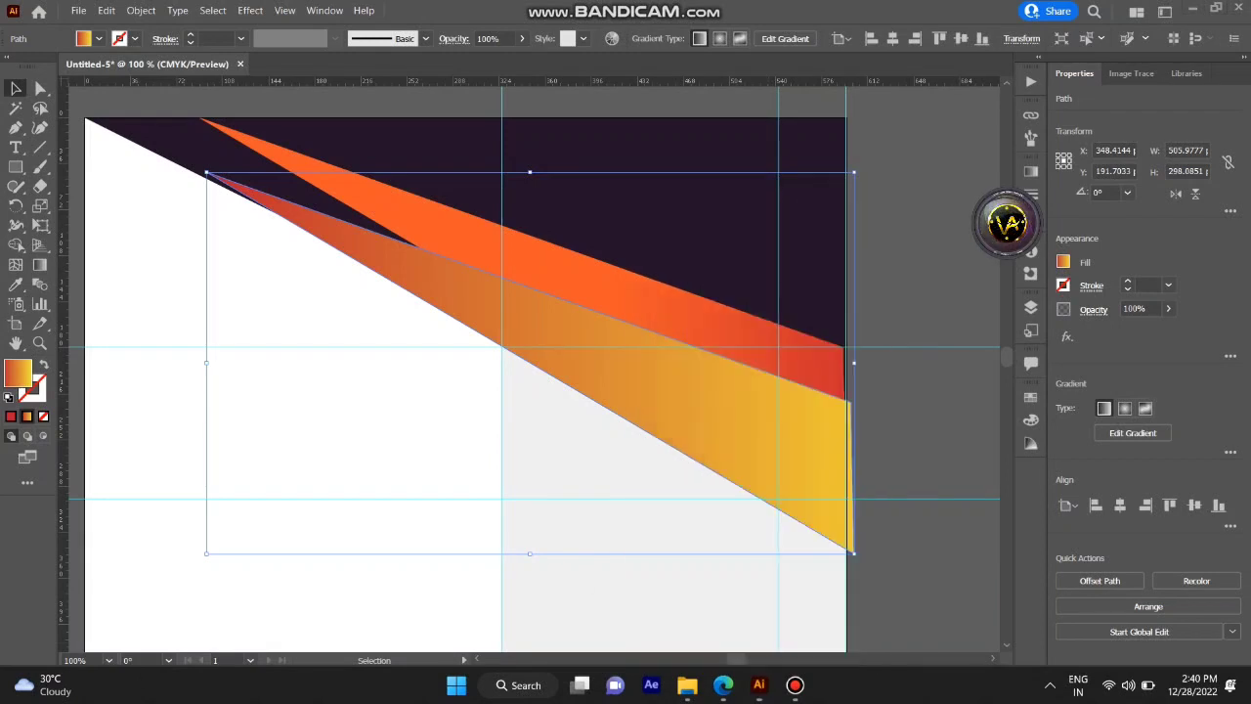
pyautogui.scroll(2, 489, 391)
pyautogui.moveTo(206, 236); pyautogui.dragTo(201, 183)
pyautogui.hotkey('ctrl', 'shift', 'a')
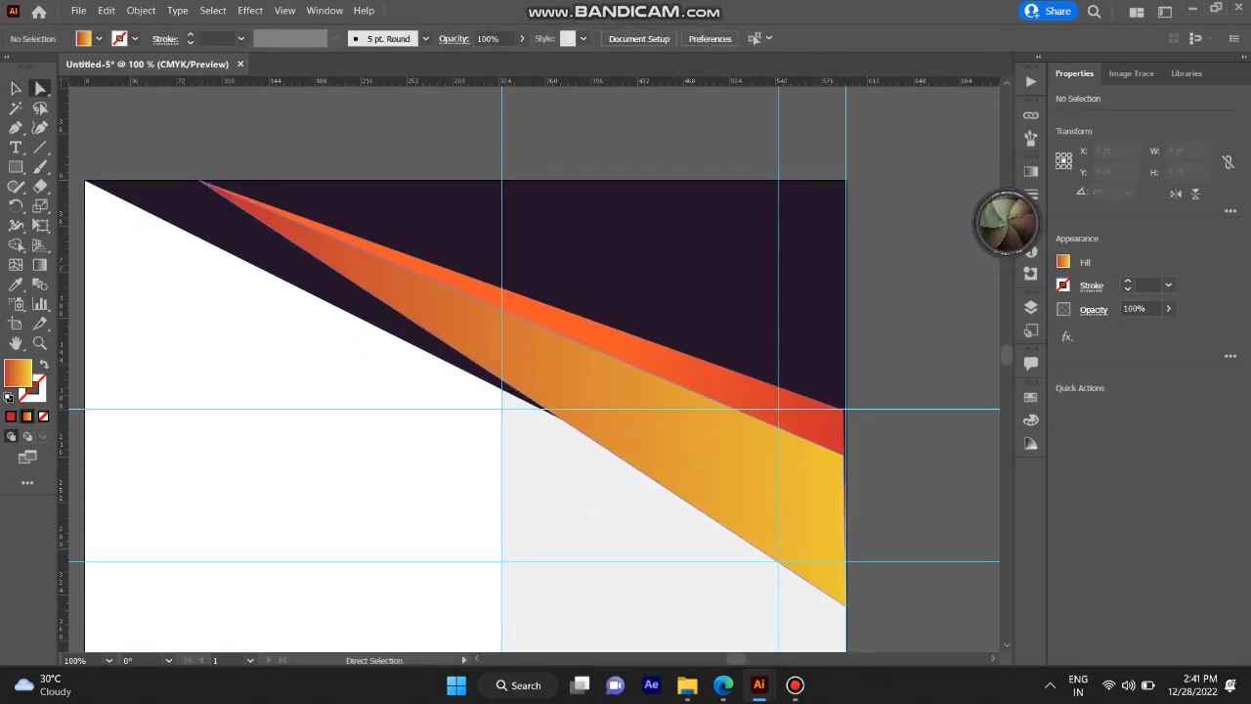
# Nudge the orange and red-to-yellow stripes down together by 1 pt.
pyautogui.scroll(-3, 533, 366)
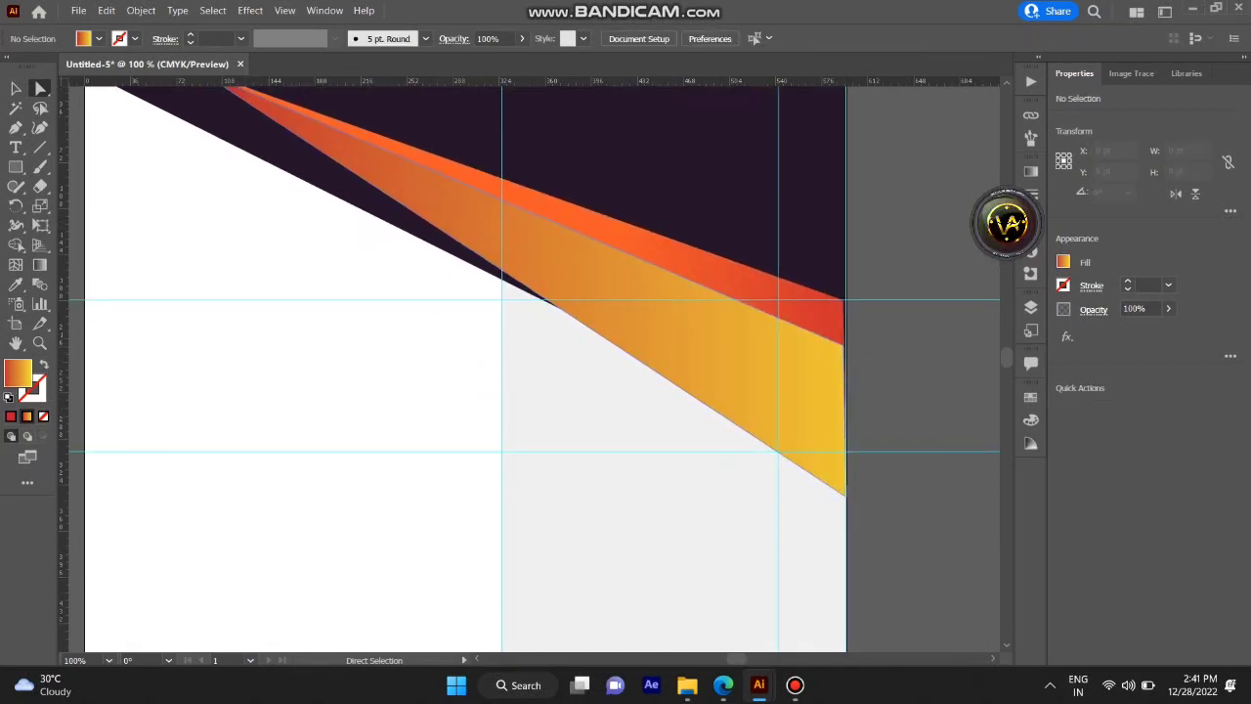
pyautogui.hotkey('ctrl', 'a')
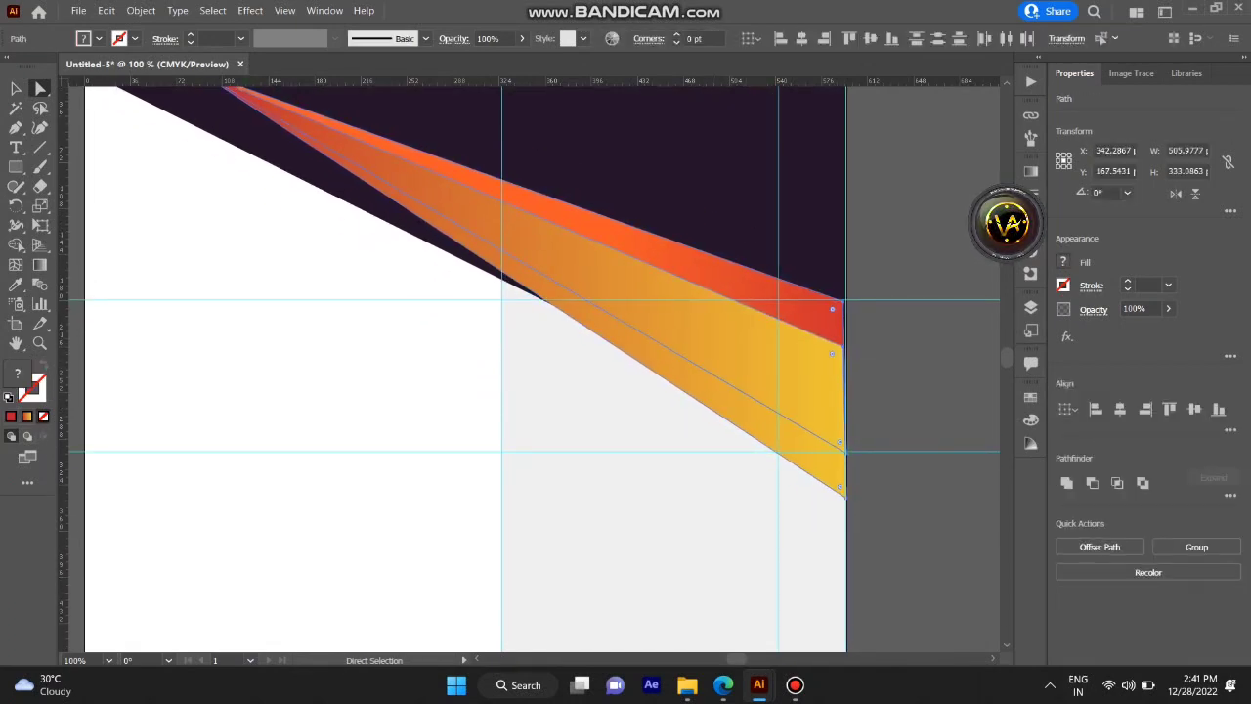
pyautogui.scroll(2, 532, 367)
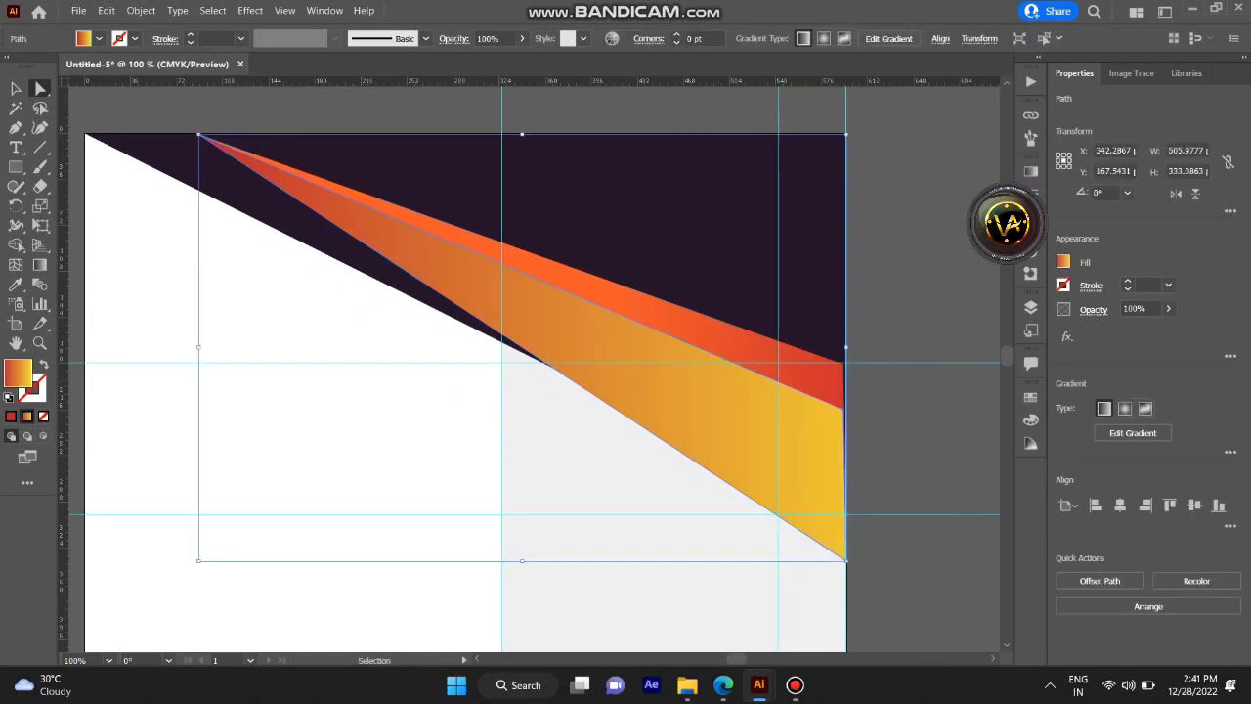
pyautogui.click(685, 410)
pyautogui.hotkey('ctrl', 'a')
pyautogui.hotkey('ctrl', 'j')
pyautogui.press('Return')
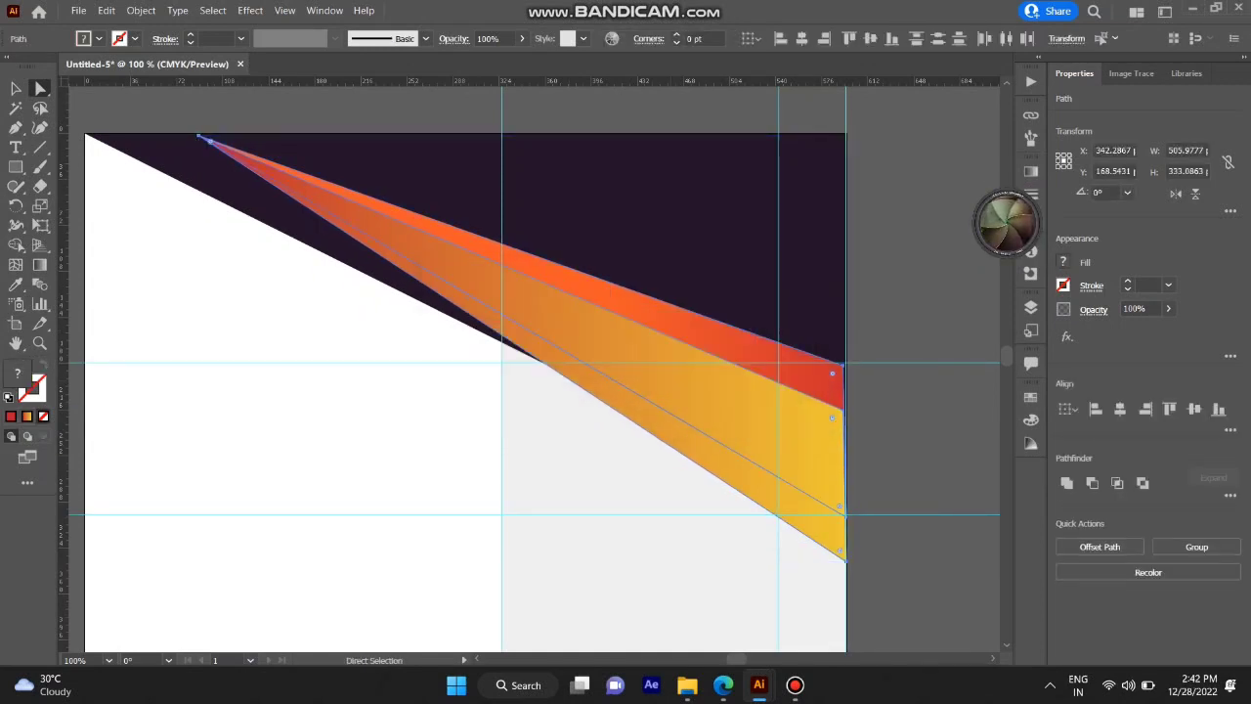
pyautogui.hotkey('ctrl', 'shift', 'a')
pyautogui.hotkey('ctrl', 'z')
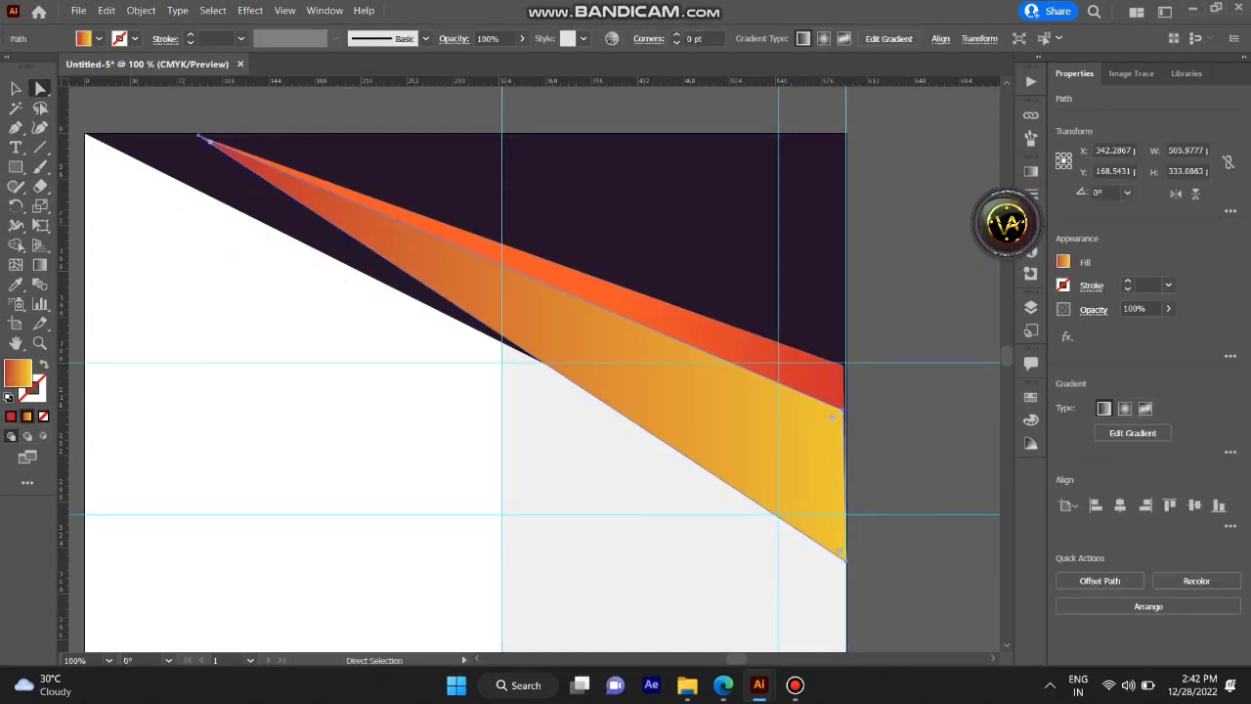
pyautogui.moveTo(717, 439); pyautogui.dragTo(711, 445)
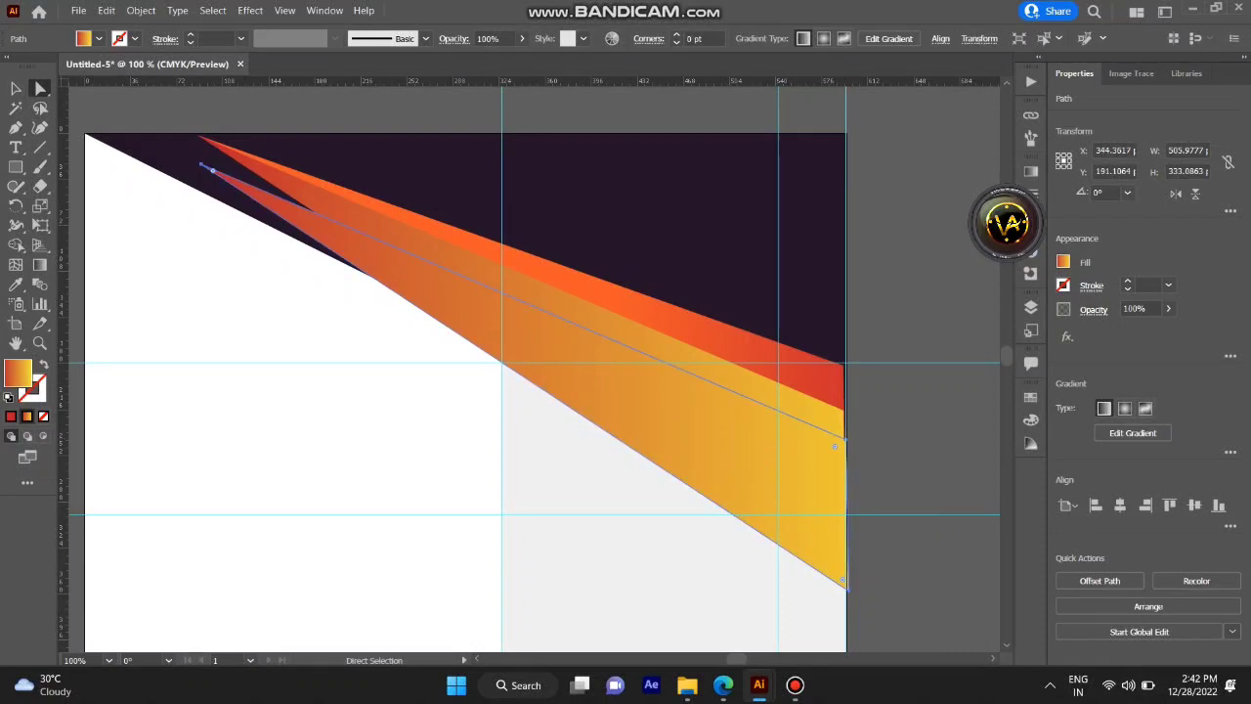
pyautogui.hotkey('ctrl', 'z')
pyautogui.click(734, 335)
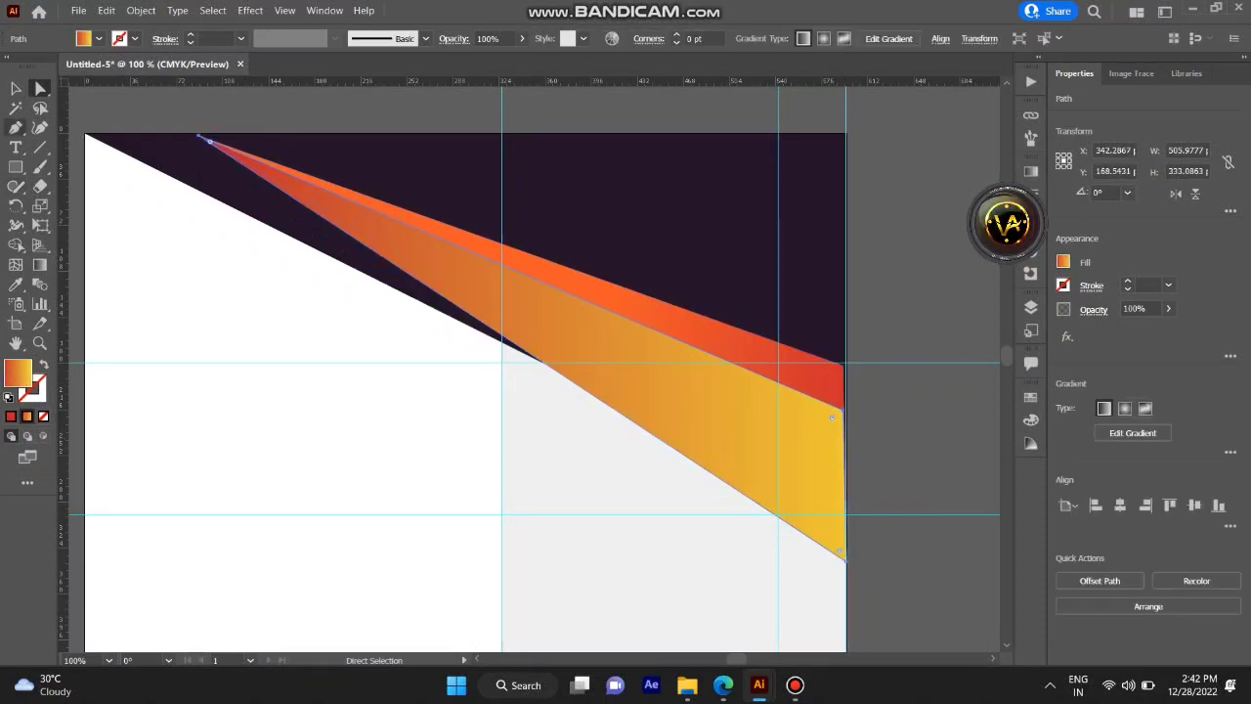
pyautogui.press('v')
pyautogui.scroll(-2, 537, 372)
pyautogui.moveTo(522, 481)
pyautogui.mouseDown()
pyautogui.moveTo(522, 422)
pyautogui.moveTo(522, 476)
pyautogui.mouseUp()
pyautogui.hotkey('ctrl', 'z')
pyautogui.hotkey('ctrl', 'z')
pyautogui.hotkey('ctrl', 'z')
pyautogui.hotkey('ctrl', 'z')
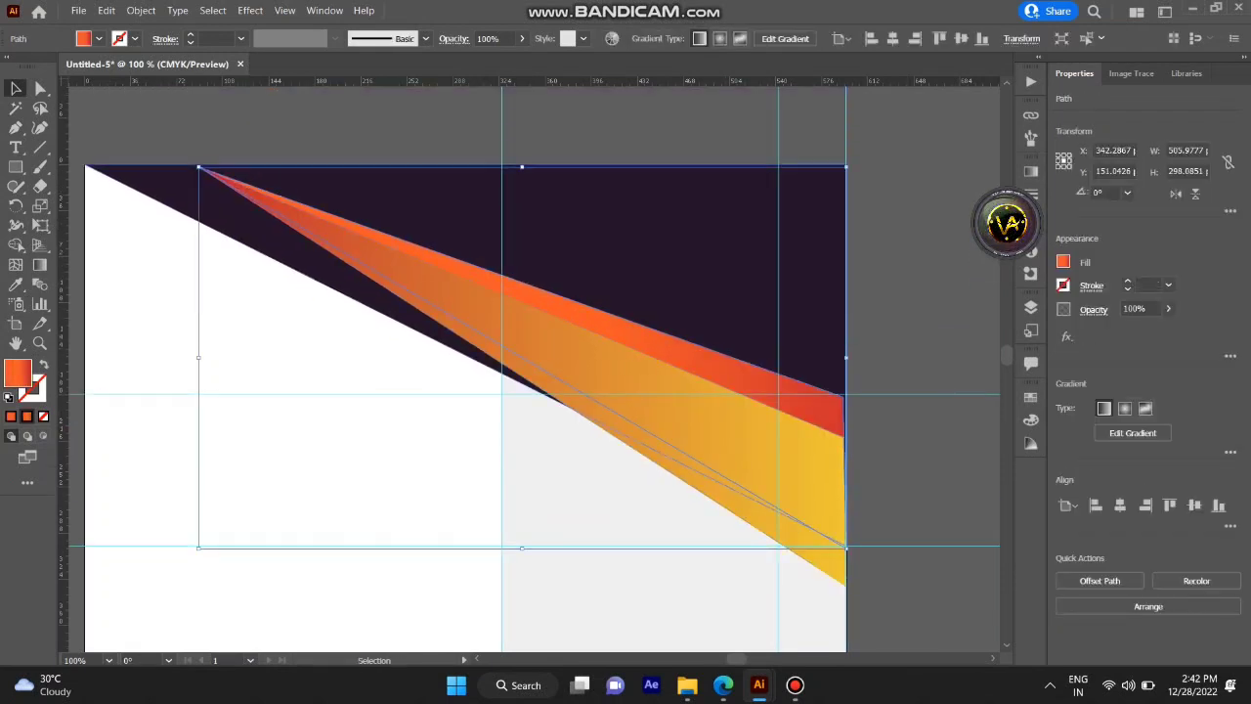
# Place a copy of the orange stripe below the red-to-yellow one and move its narrow tip to the stripes' shared starting point.
pyautogui.moveTo(846, 495); pyautogui.dragTo(837, 496)
pyautogui.scroll(2, 838, 496)
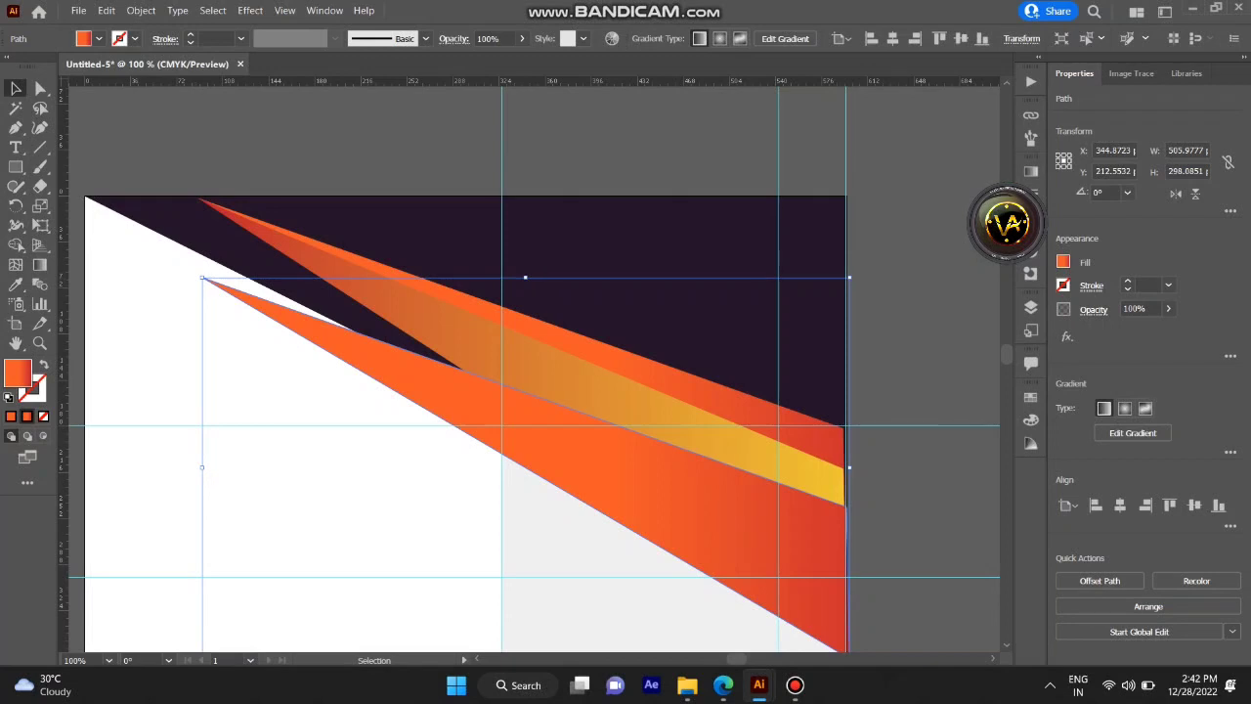
pyautogui.press('a')
pyautogui.moveTo(202, 279); pyautogui.dragTo(195, 196)
pyautogui.hotkey('ctrl', 'shift', 'a')
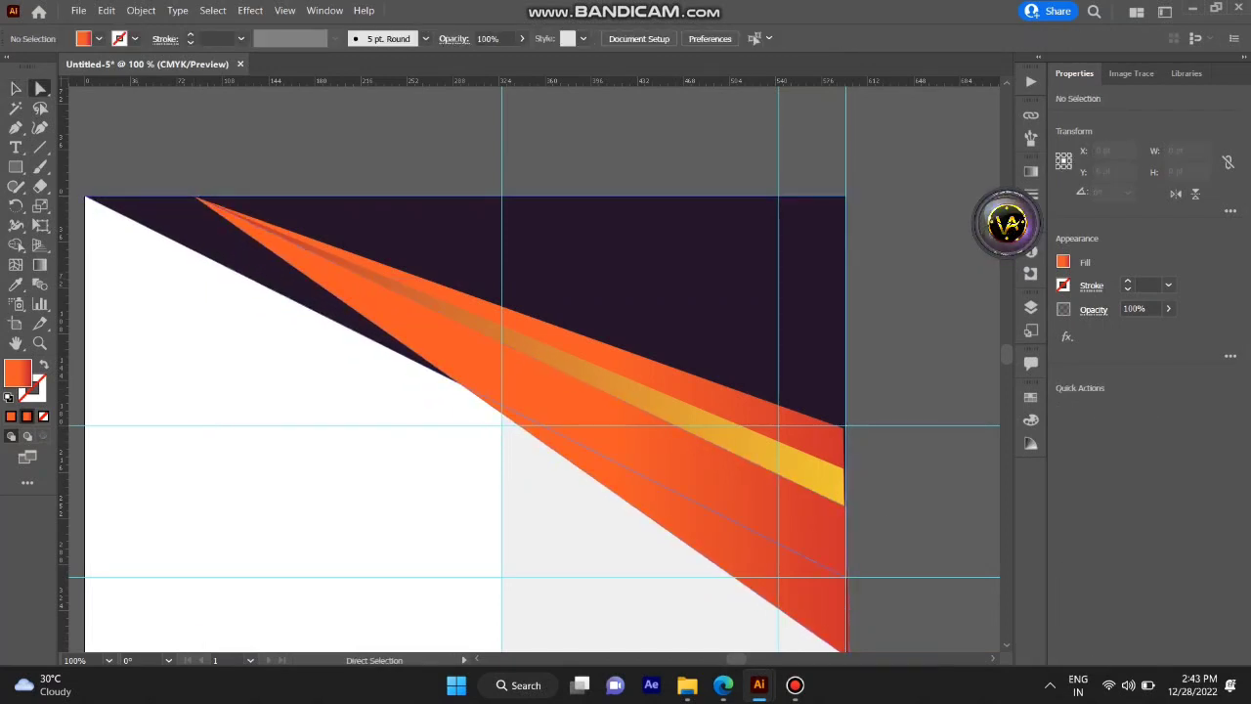
# Select the lowest stripe and set the starting color of its gradient to red.
pyautogui.scroll(-2, 836, 403)
pyautogui.click(836, 402)
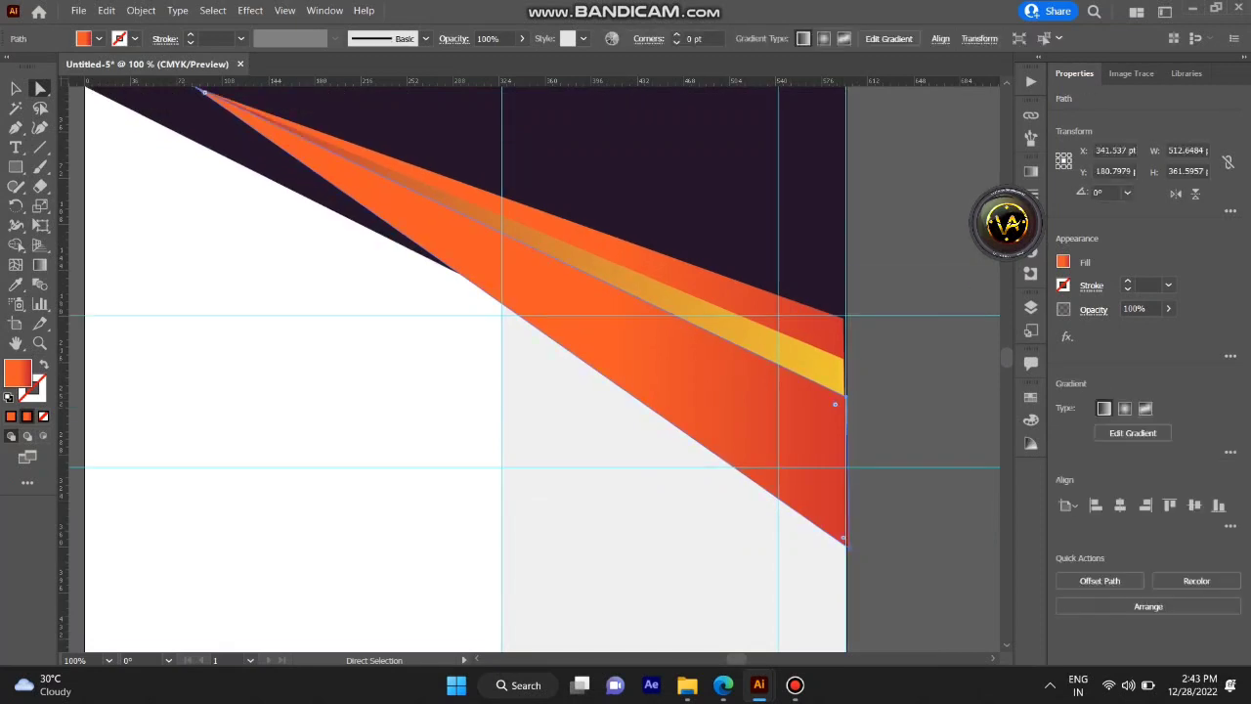
pyautogui.hotkey('ctrl', 'F9')
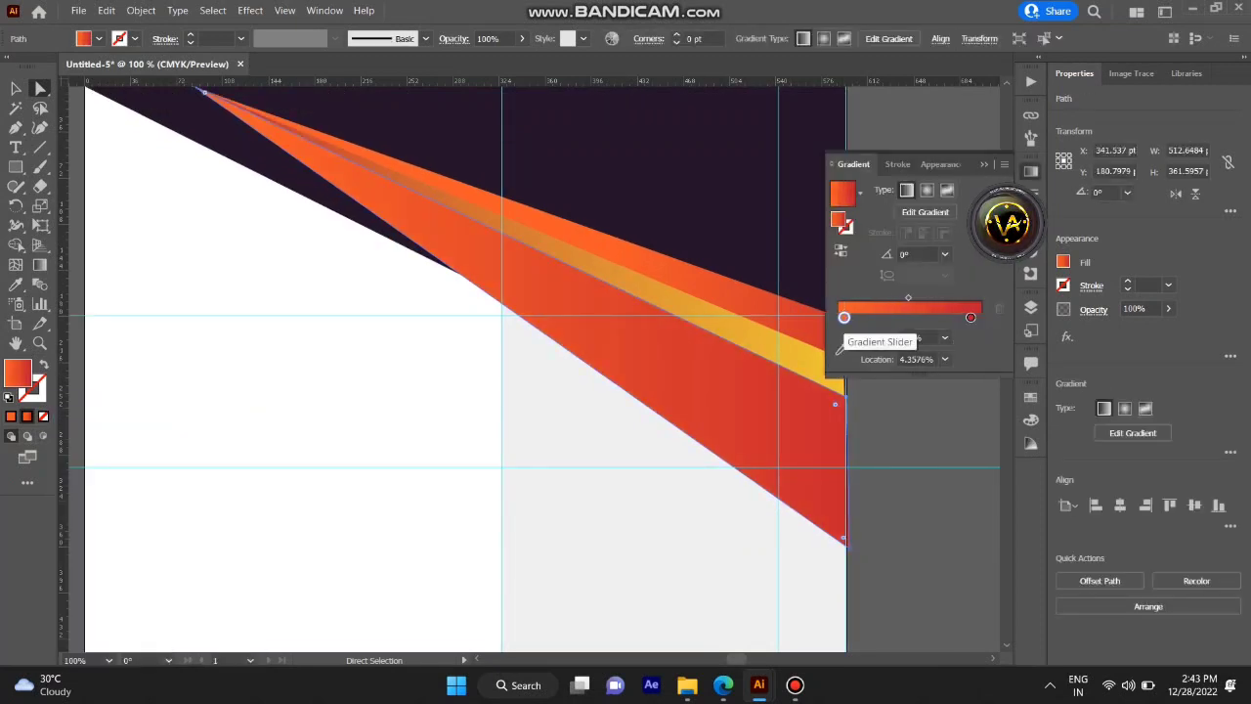
pyautogui.doubleClick(844, 316)
pyautogui.click(811, 370)
pyautogui.click(971, 317)
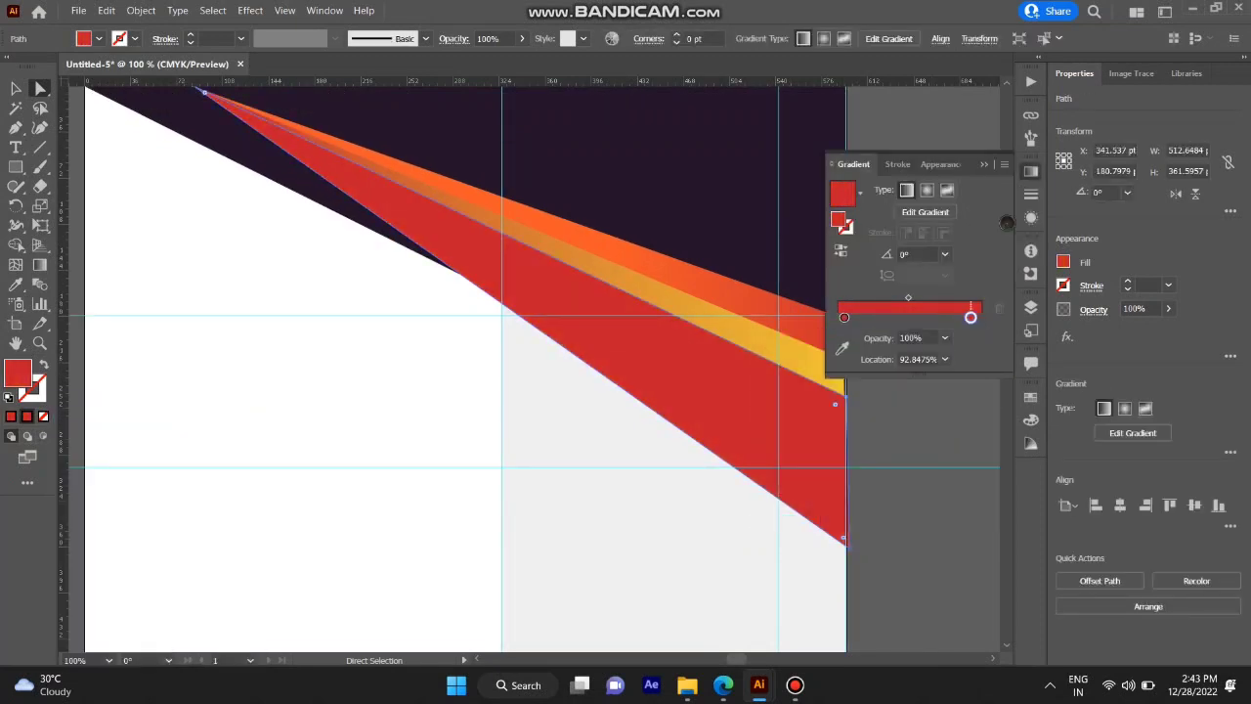
# Try several orange and yellow swatches as the end color of the lowest stripe's gradient.
pyautogui.doubleClick(971, 316)
pyautogui.click(908, 369)
pyautogui.click(954, 368)
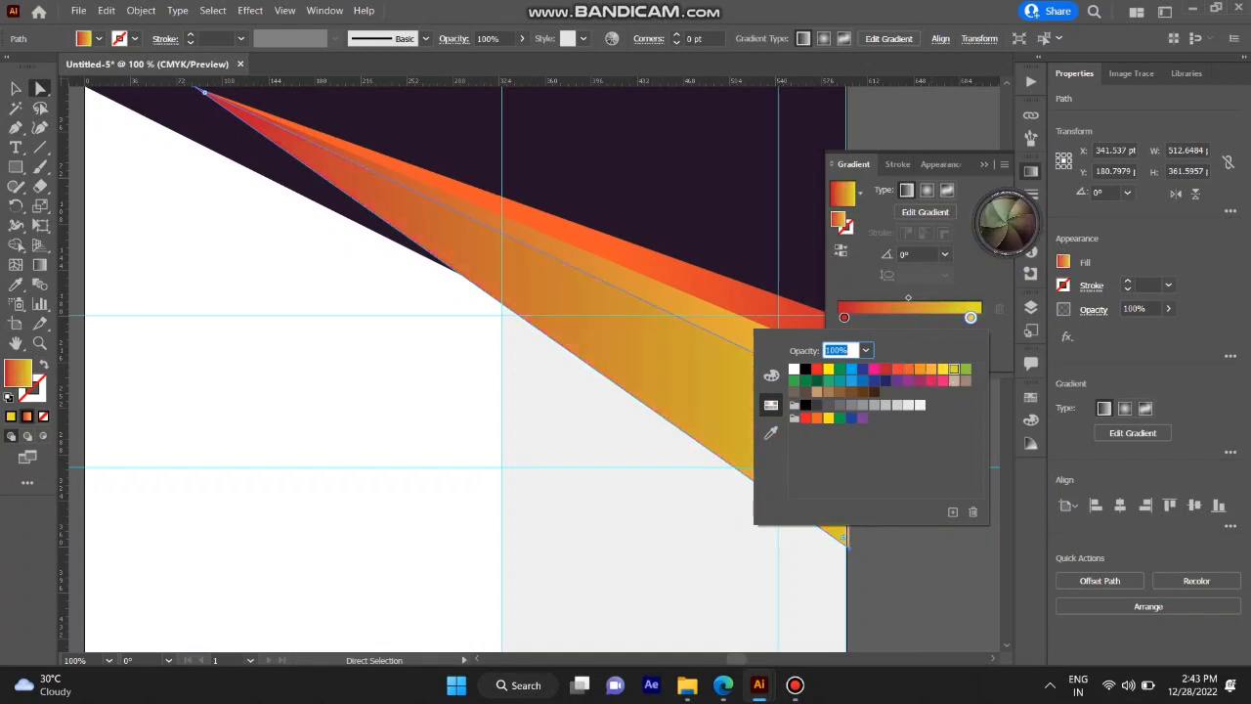
pyautogui.click(897, 369)
pyautogui.click(920, 368)
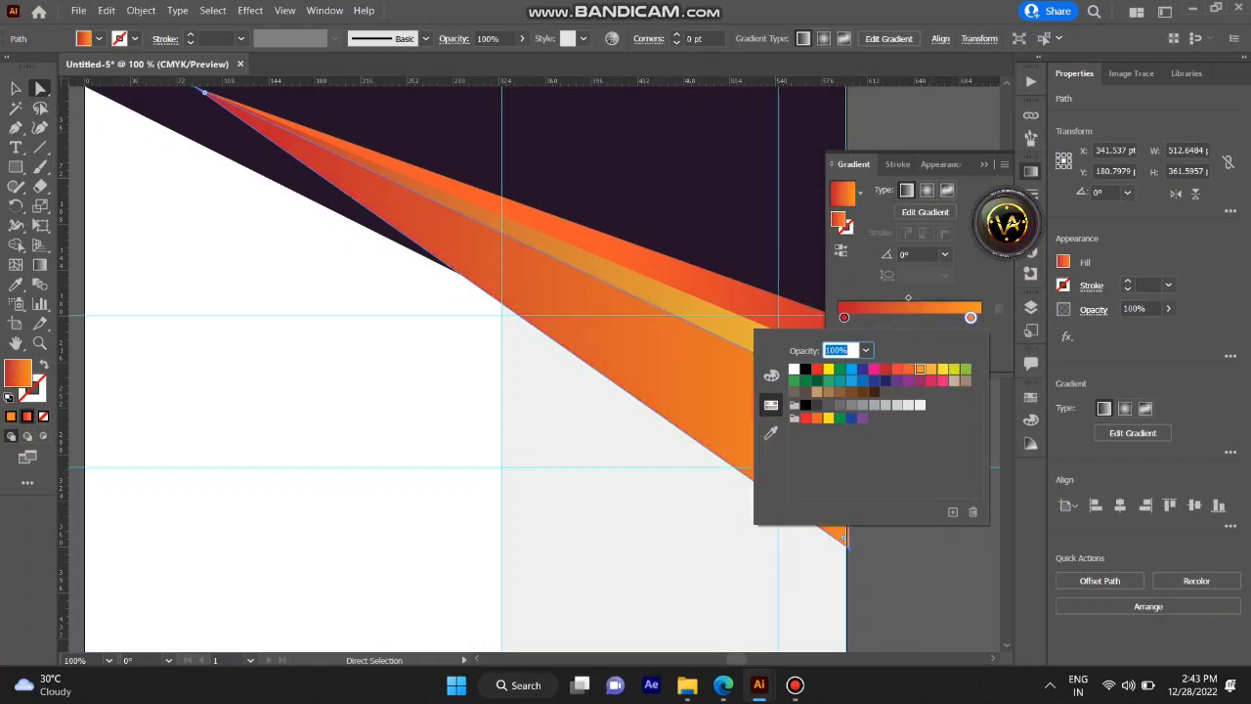
pyautogui.hotkey('ctrl', 'z')
pyautogui.hotkey('ctrl', 'z')
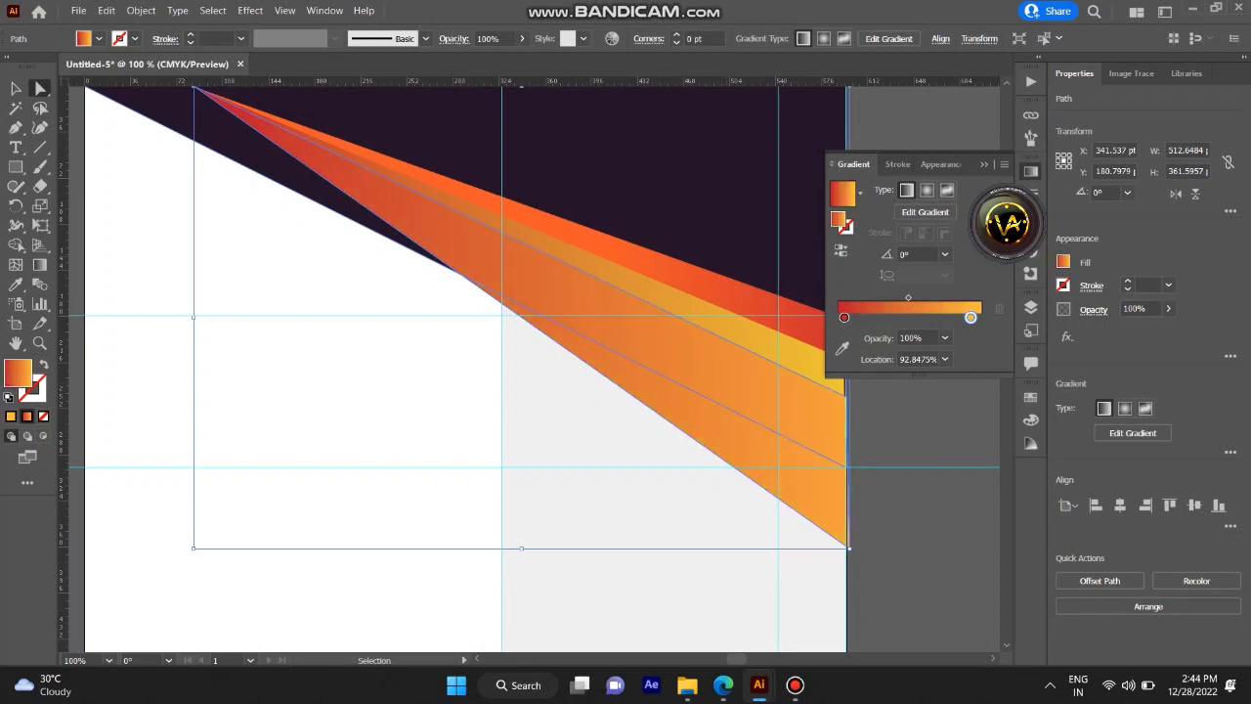
pyautogui.hotkey('ctrl', 'shift', 'z')
# Recolor the lowest stripe's gradient from orange at the start to orange-red at the end.
pyautogui.doubleClick(971, 317)
pyautogui.click(953, 369)
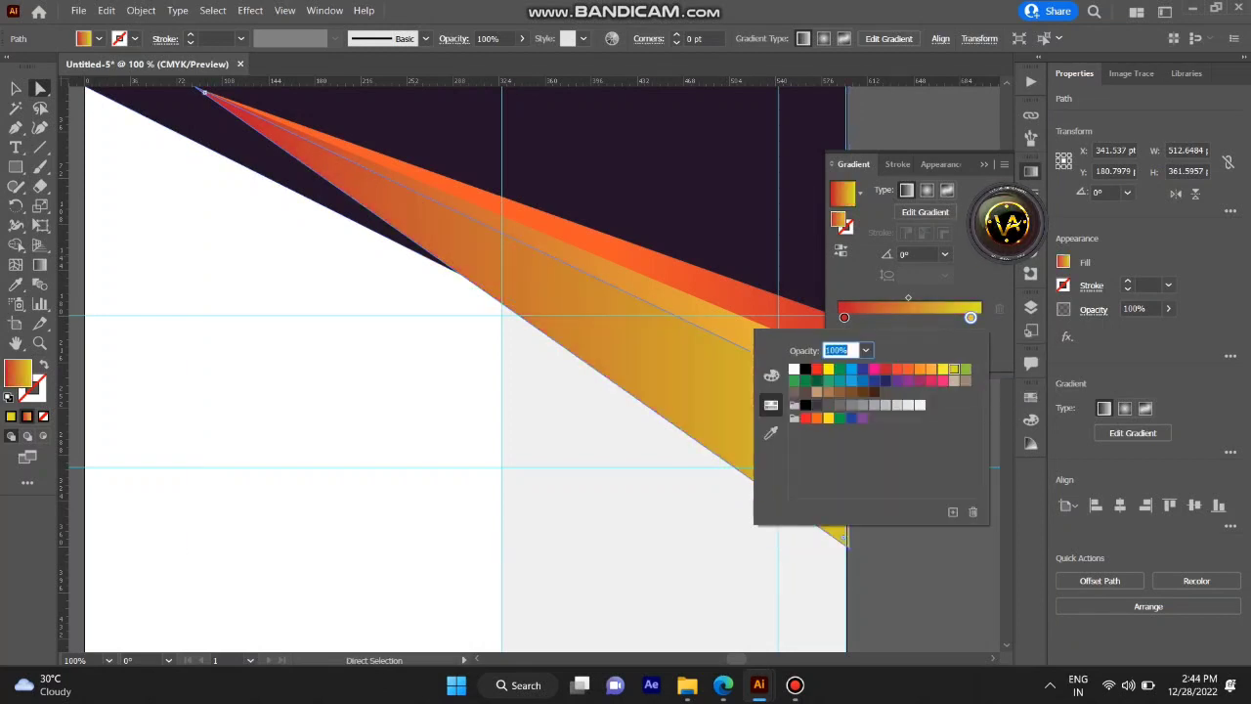
pyautogui.click(897, 368)
pyautogui.doubleClick(845, 317)
pyautogui.click(919, 368)
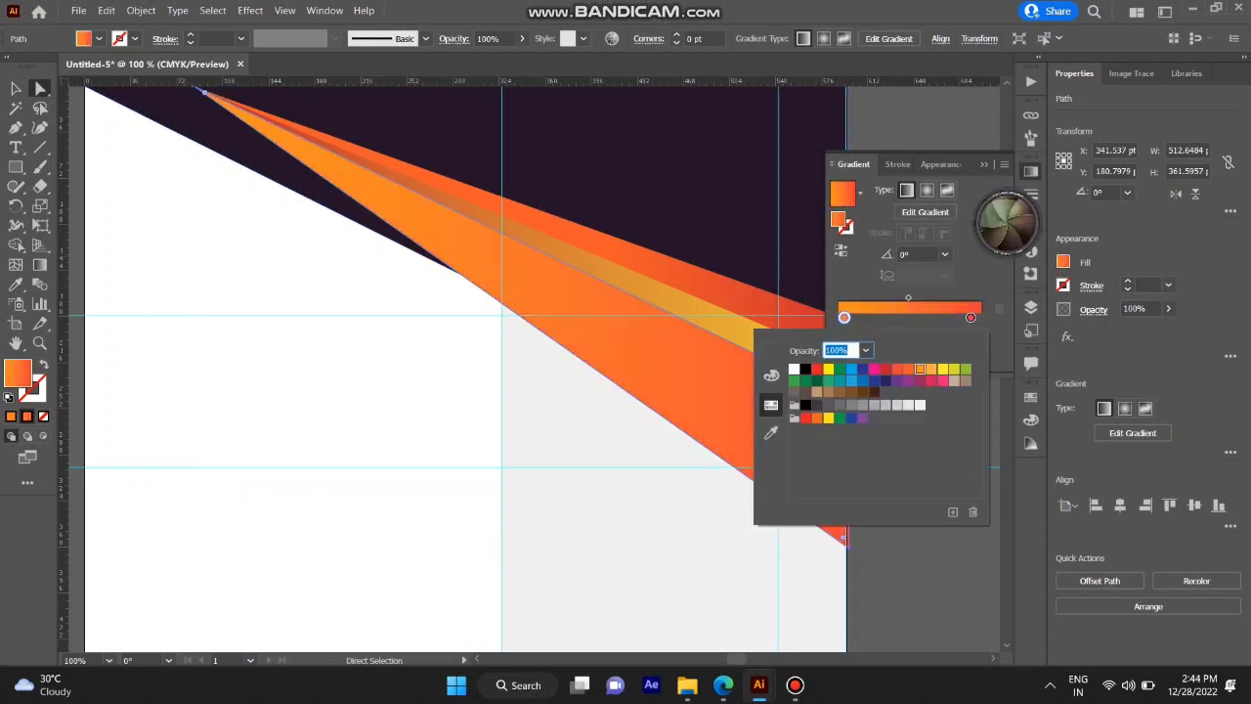
pyautogui.press('Escape')
pyautogui.hotkey('ctrl', 'shift', 'a')
pyautogui.hotkey('ctrl', 'z')
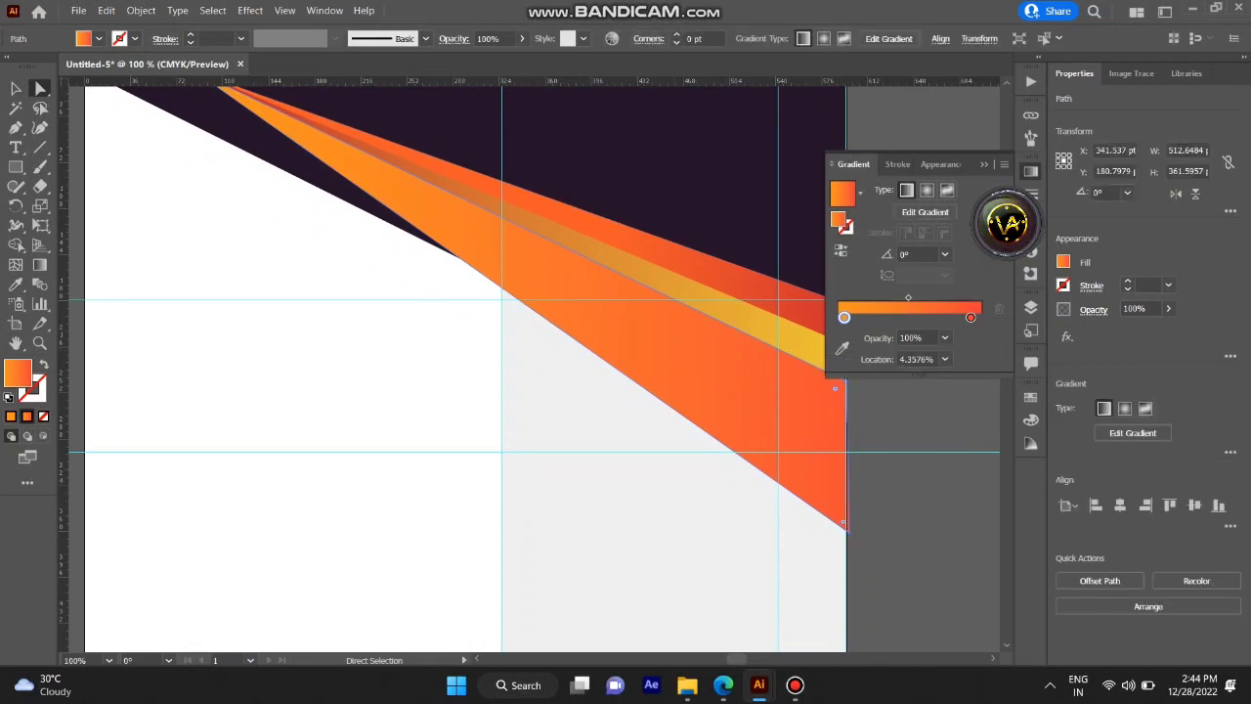
# Show the reference case study flyer beside the design and compare its diagonal stripes.
pyautogui.scroll(1, 464, 366)
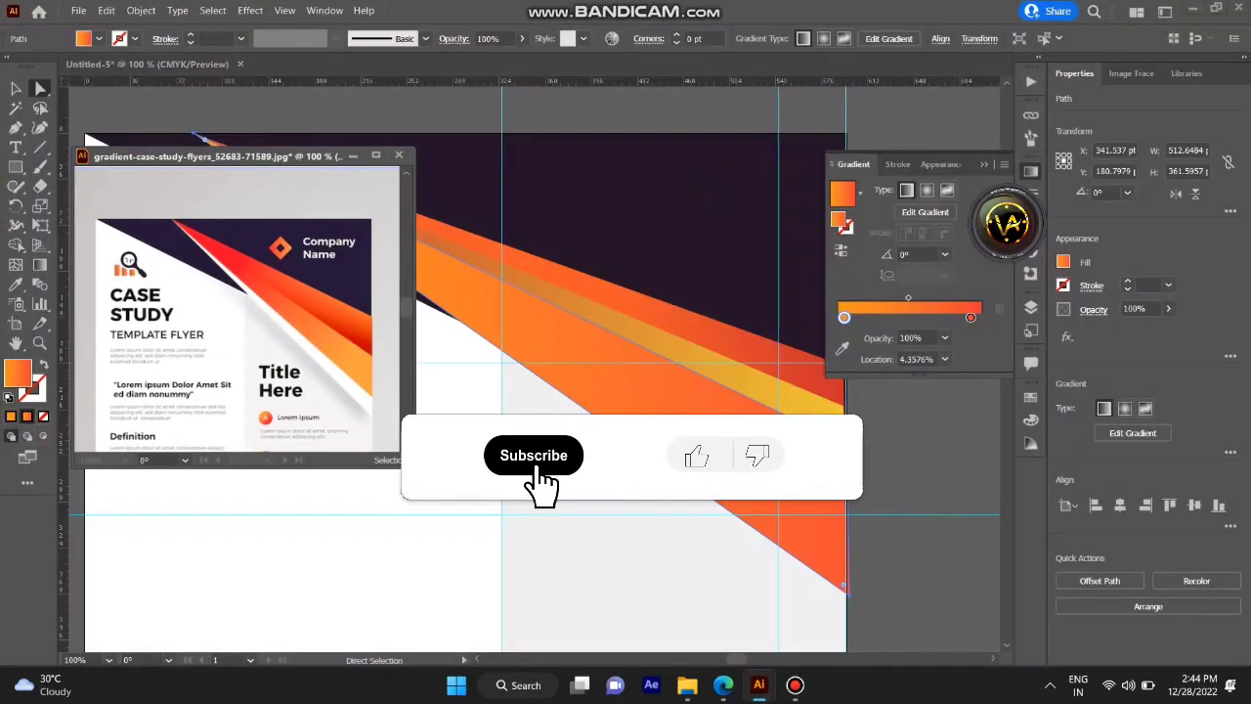
pyautogui.scroll(2, 464, 367)
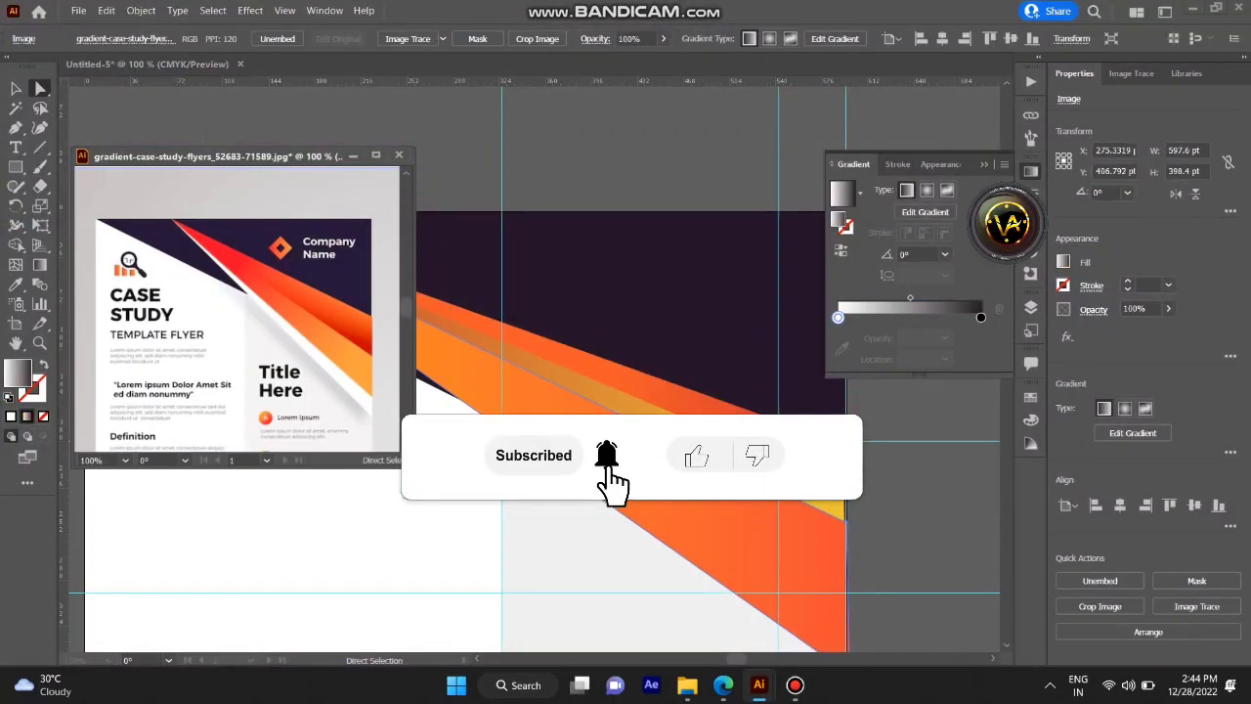
pyautogui.click(696, 469)
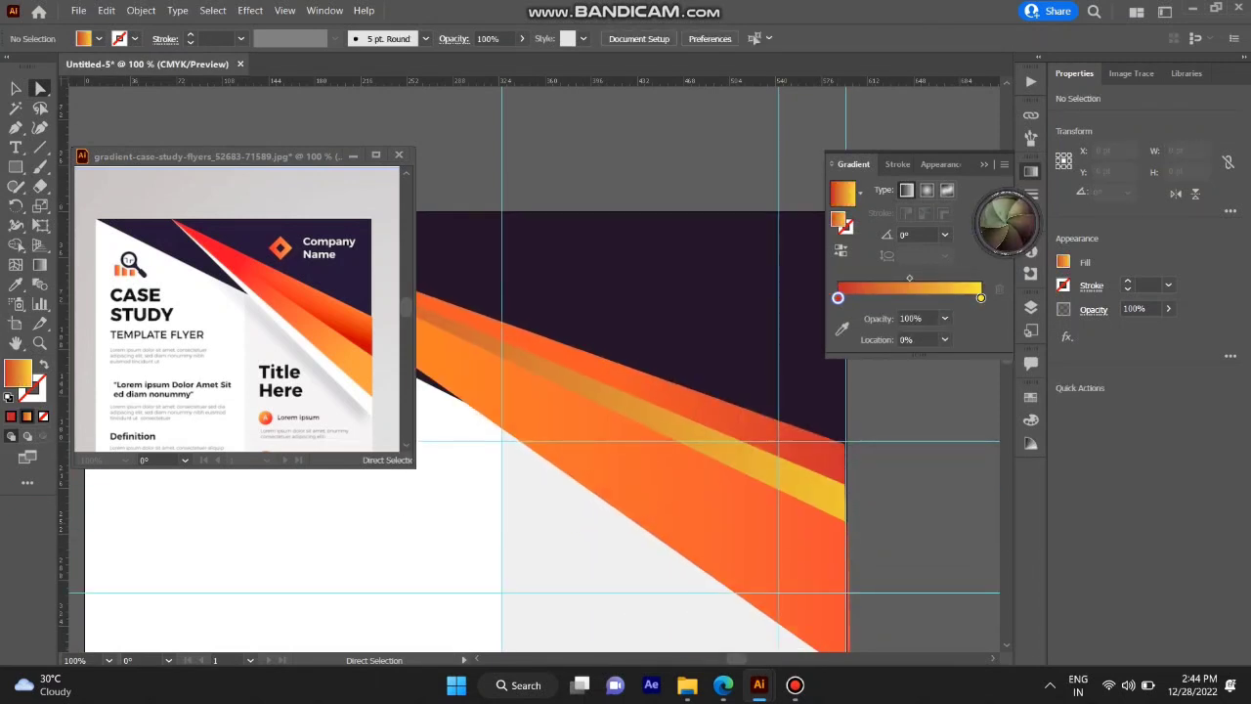
# Select all three gradient stripes and narrow them together from their tip side to about 459.5 pt wide, keeping the height.
pyautogui.scroll(6, 465, 391)
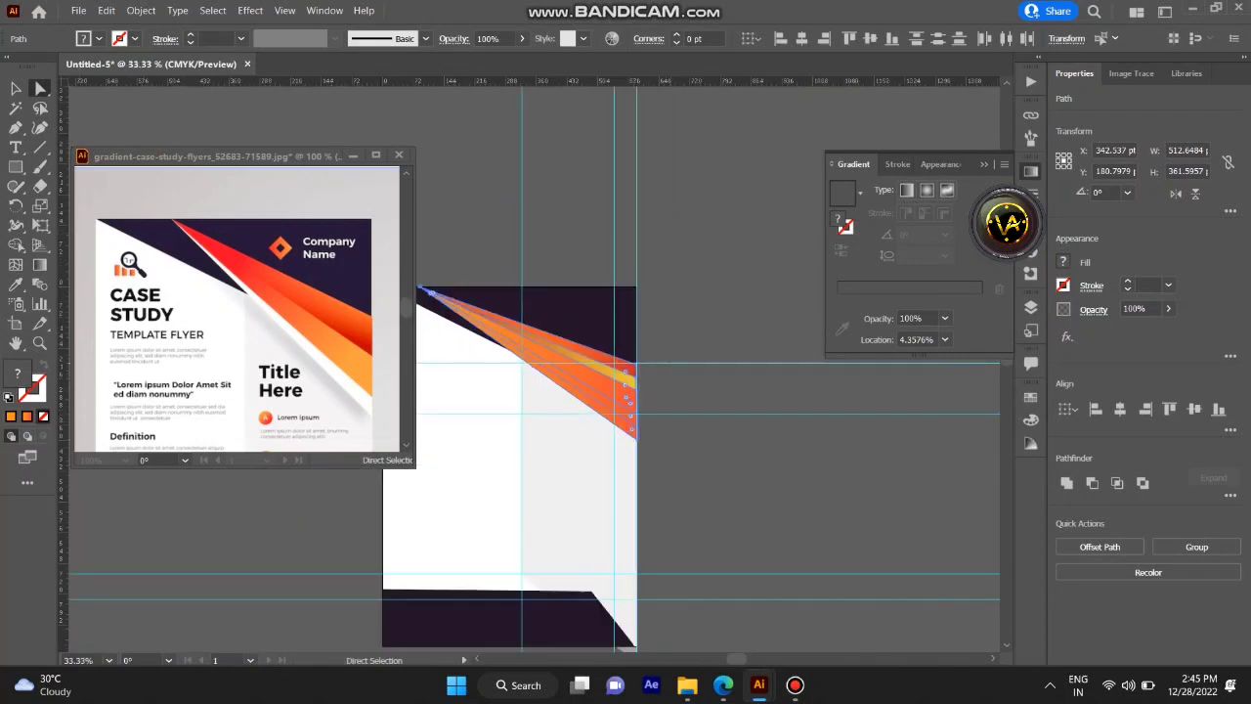
pyautogui.scroll(4, 421, 567)
pyautogui.press('v')
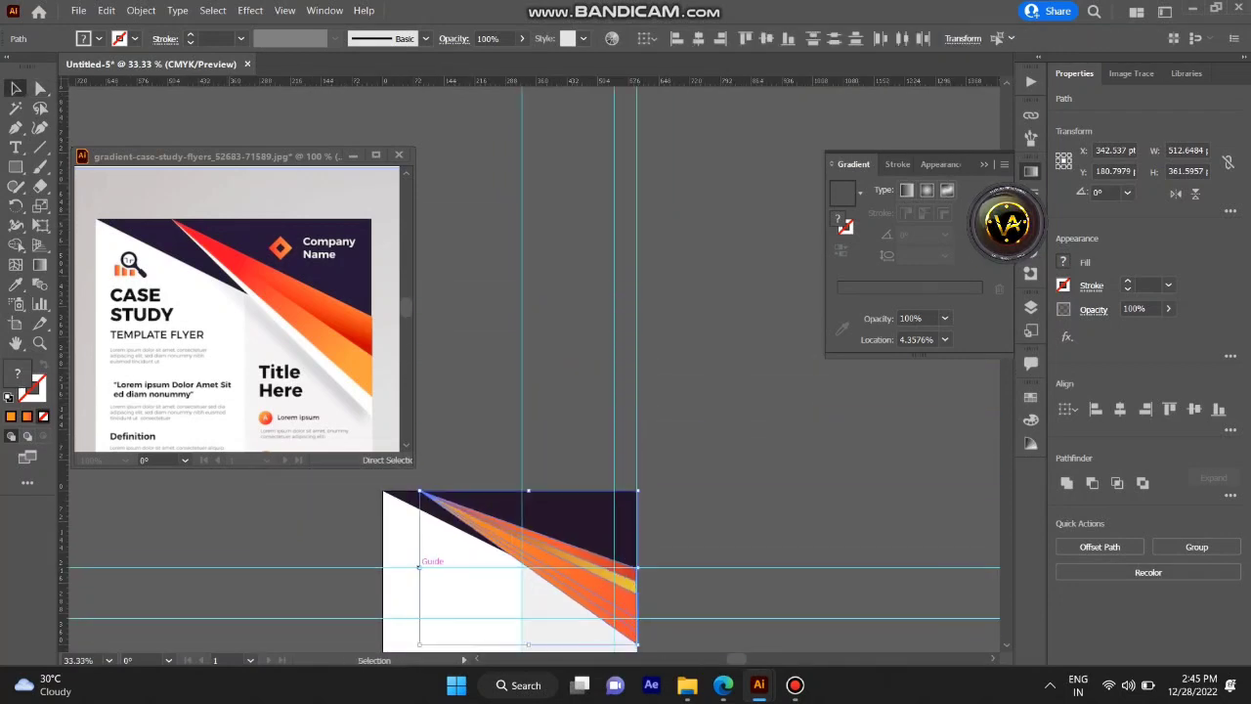
pyautogui.moveTo(418, 567); pyautogui.dragTo(435, 565)
pyautogui.hotkey('ctrl', '=')
pyautogui.hotkey('ctrl', '=')
pyautogui.hotkey('ctrl', '=')
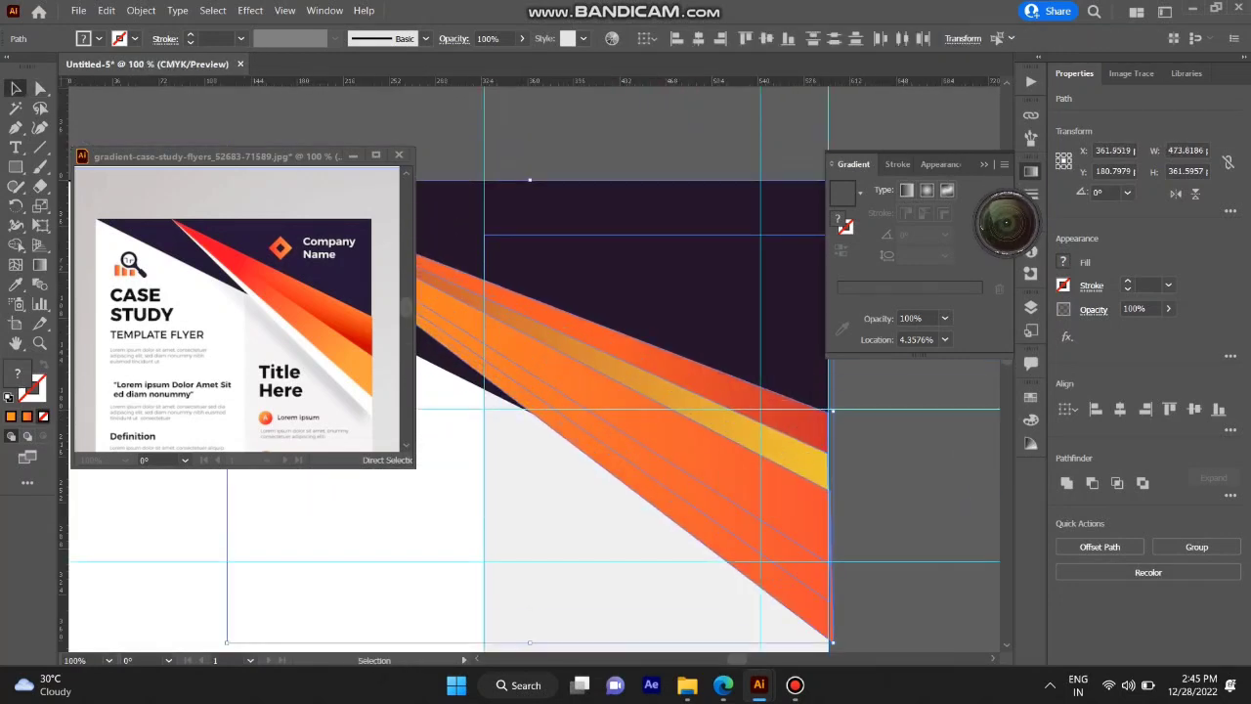
pyautogui.hotkey('ctrl', '-')
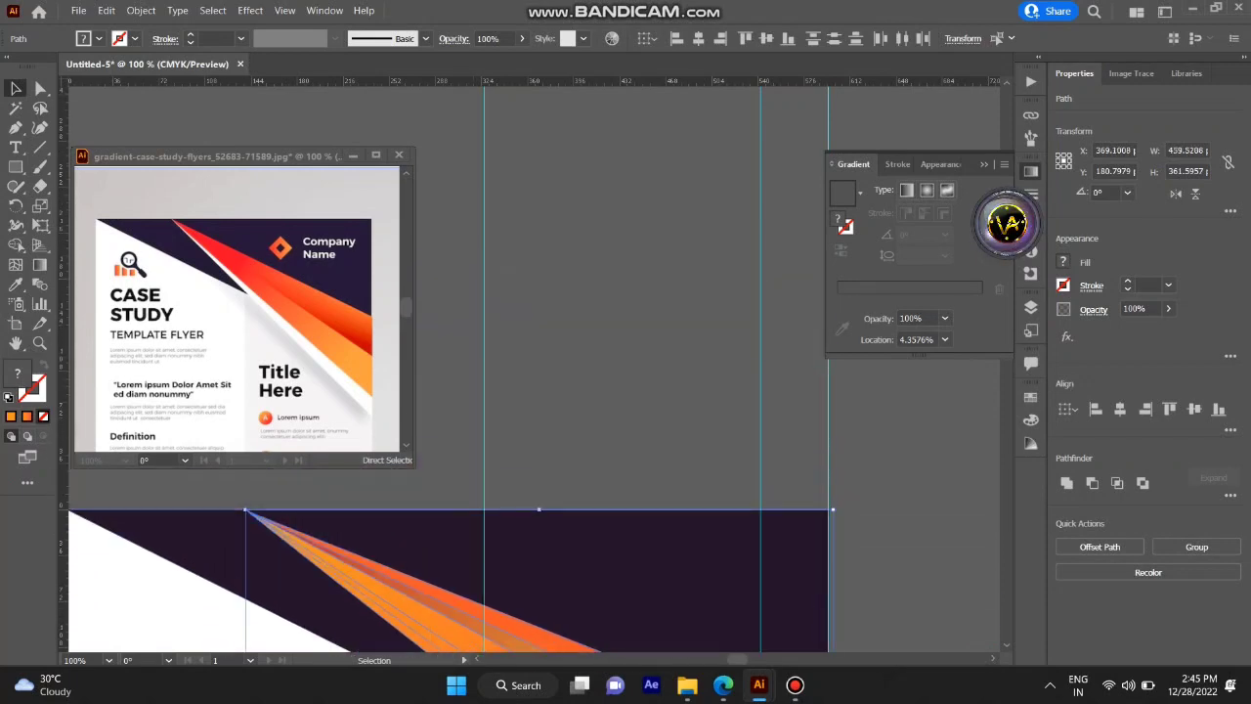
pyautogui.hotkey('ctrl', 'shift', 'a')
pyautogui.scroll(-2, 598, 419)
pyautogui.scroll(2, 598, 418)
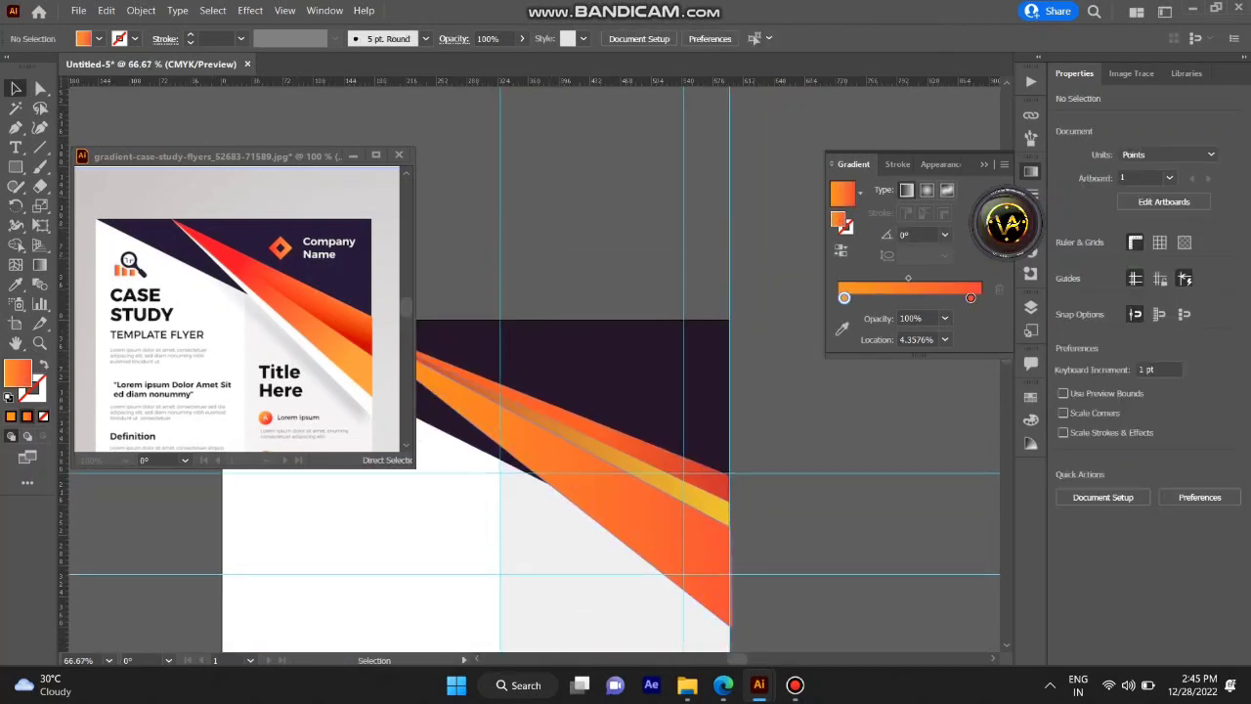
# Place a duplicate of the uppermost orange-to-red stripe below the lowest stripe and open the duplicate's fill color for editing.
pyautogui.click(598, 419)
pyautogui.hotkey('ctrl', '=')
pyautogui.hotkey('ctrl', '=')
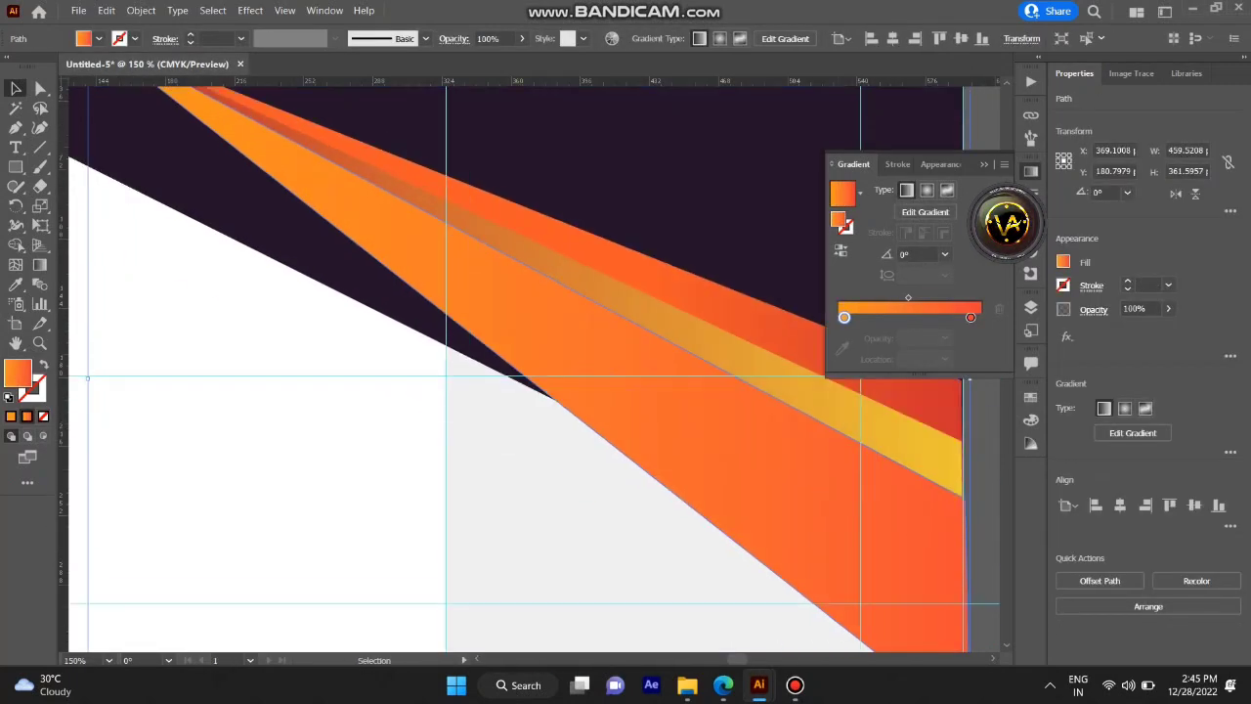
pyautogui.hotkey('ctrl', '-')
pyautogui.moveTo(914, 317); pyautogui.dragTo(844, 316)
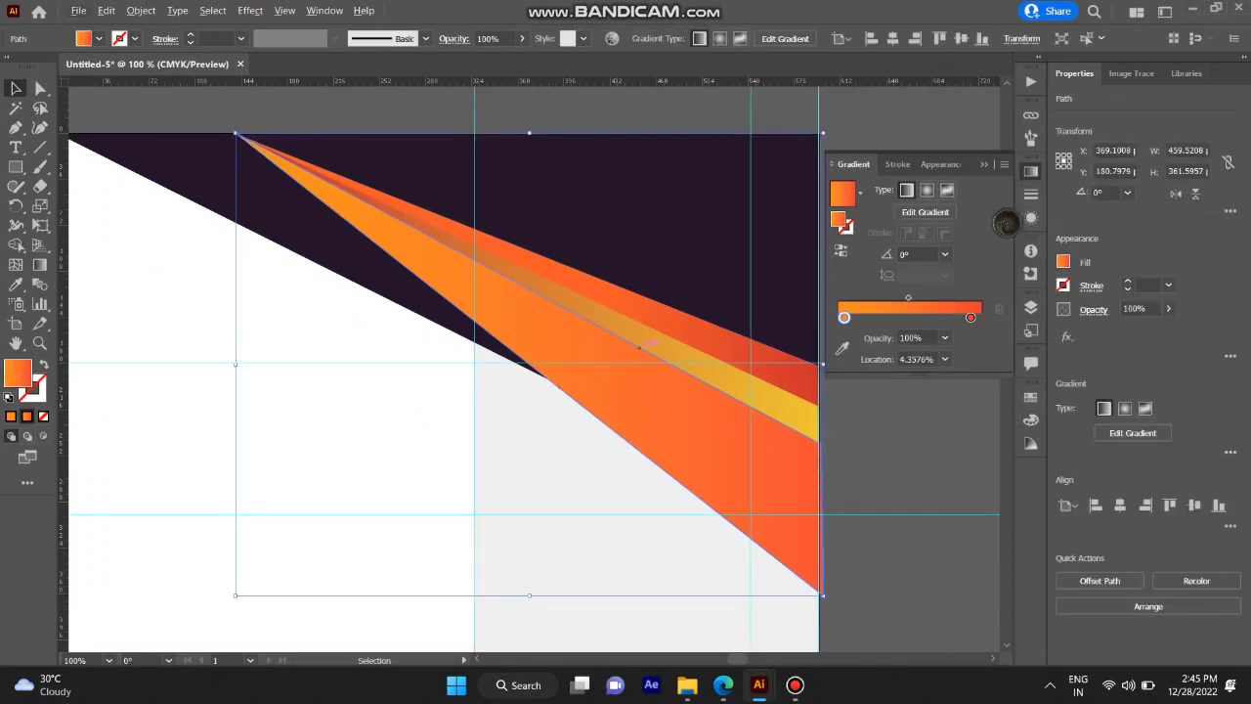
pyautogui.hotkey('ctrl', 'z')
pyautogui.moveTo(587, 322); pyautogui.dragTo(546, 414)
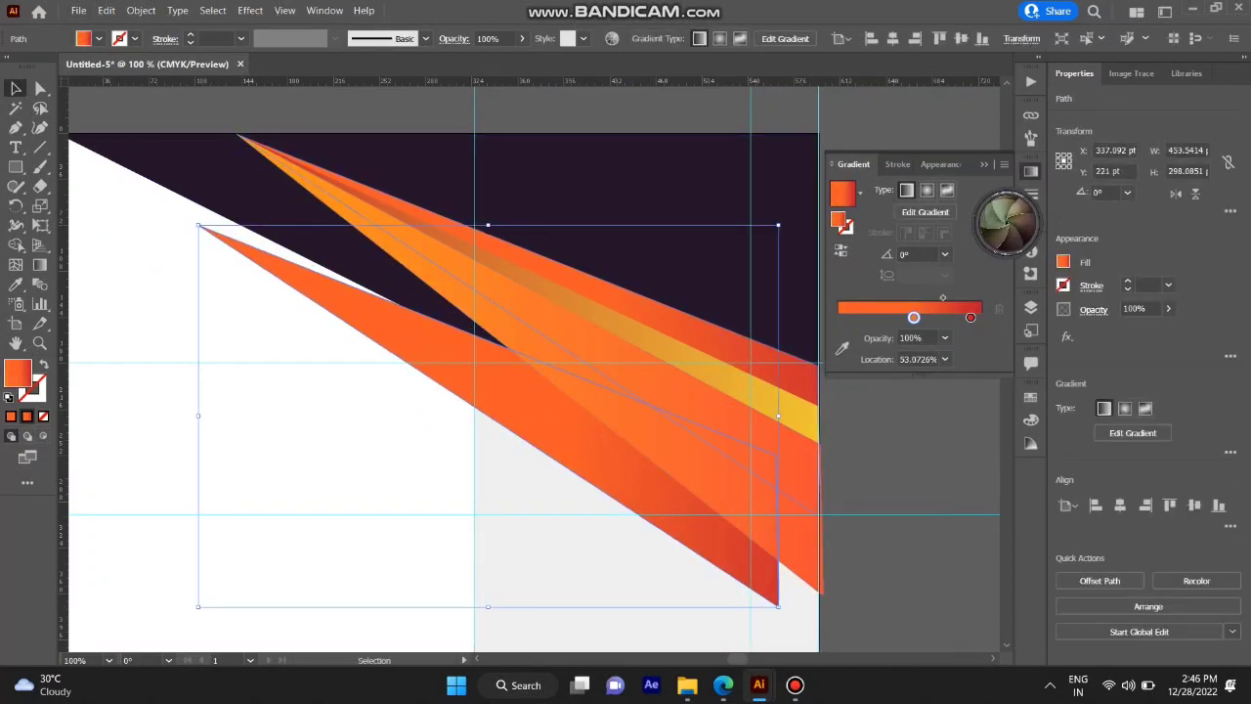
pyautogui.doubleClick(17, 371)
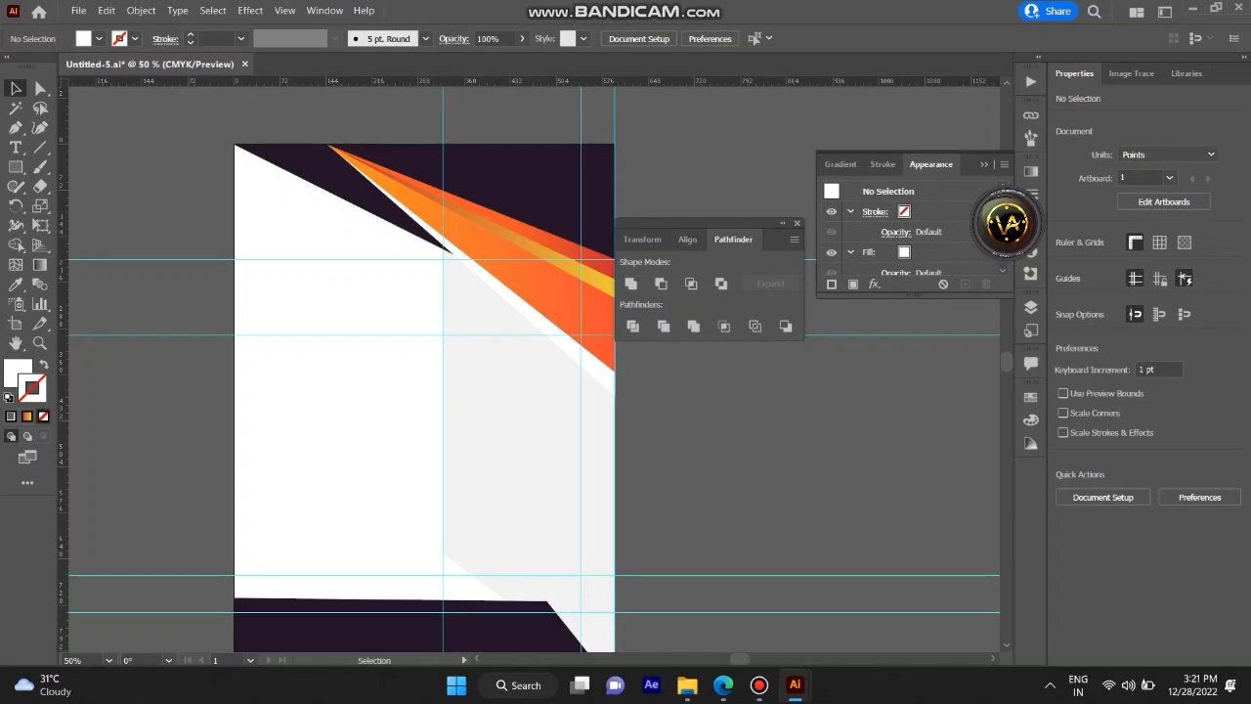
# Copy the header's gradient stripes and white band down over the footer's slanted end and set the copy's rotation to 330°.
pyautogui.moveTo(704, 223); pyautogui.dragTo(797, 226)
pyautogui.moveTo(587, 418); pyautogui.dragTo(649, 503)
pyautogui.click(1230, 210)
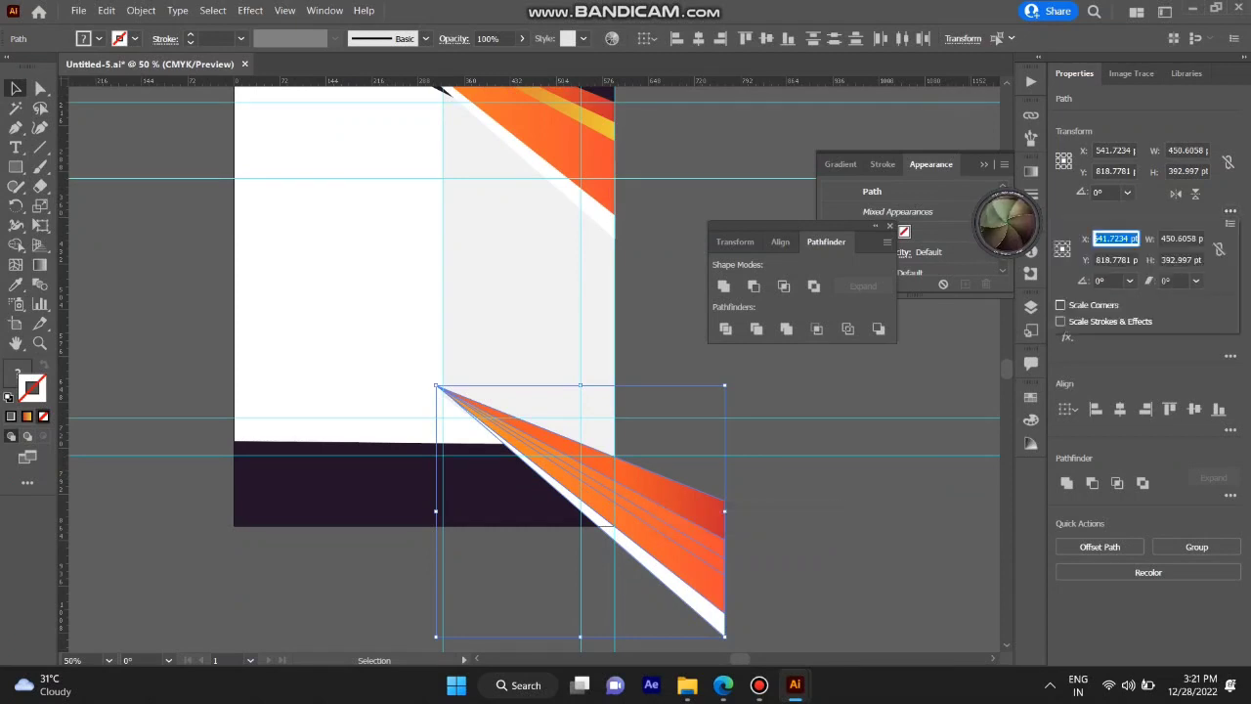
pyautogui.press('Escape')
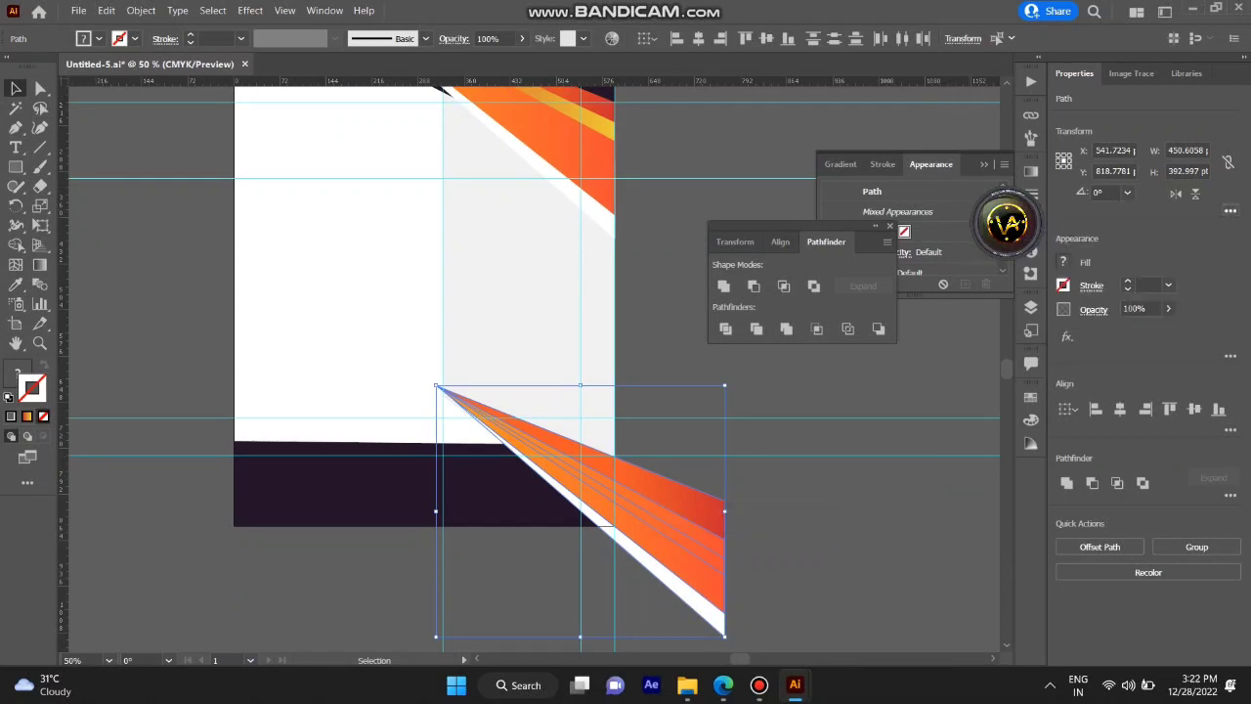
pyautogui.click(1230, 210)
pyautogui.click(1129, 281)
pyautogui.click(1153, 488)
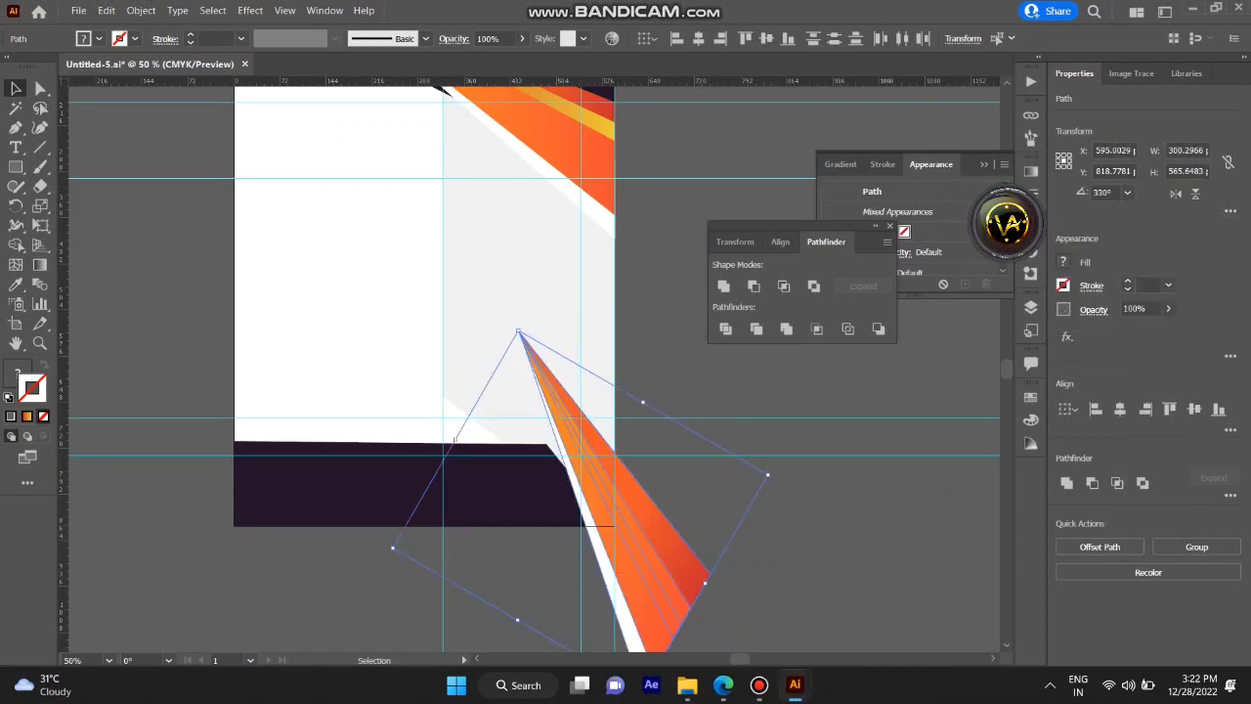
# Move the rotated stripes about 67 pt toward the footer so their white band meets the dark shape's slanted end.
pyautogui.hotkey('ctrl', 'shift', 'a')
pyautogui.hotkey('ctrl', '=')
pyautogui.hotkey('ctrl', '=')
pyautogui.hotkey('ctrl', '=')
pyautogui.scroll(-3, 533, 366)
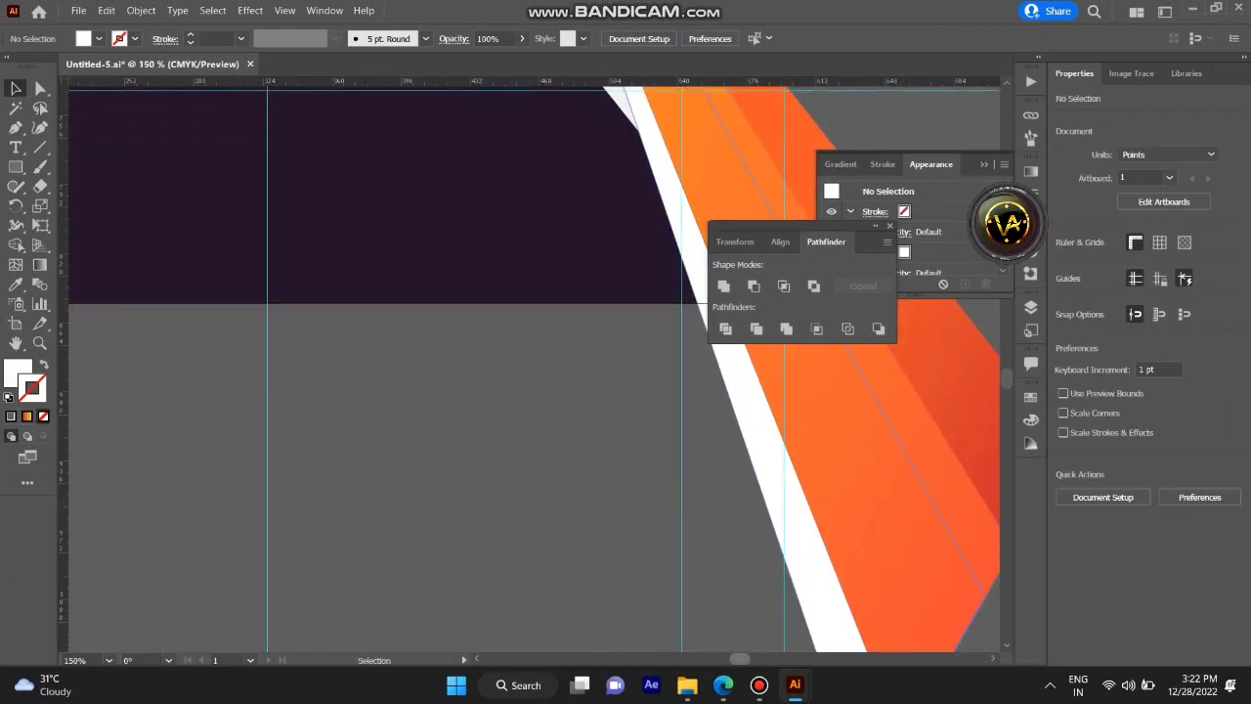
pyautogui.hscroll(3, 532, 367)
pyautogui.moveTo(321, 456); pyautogui.dragTo(548, 614)
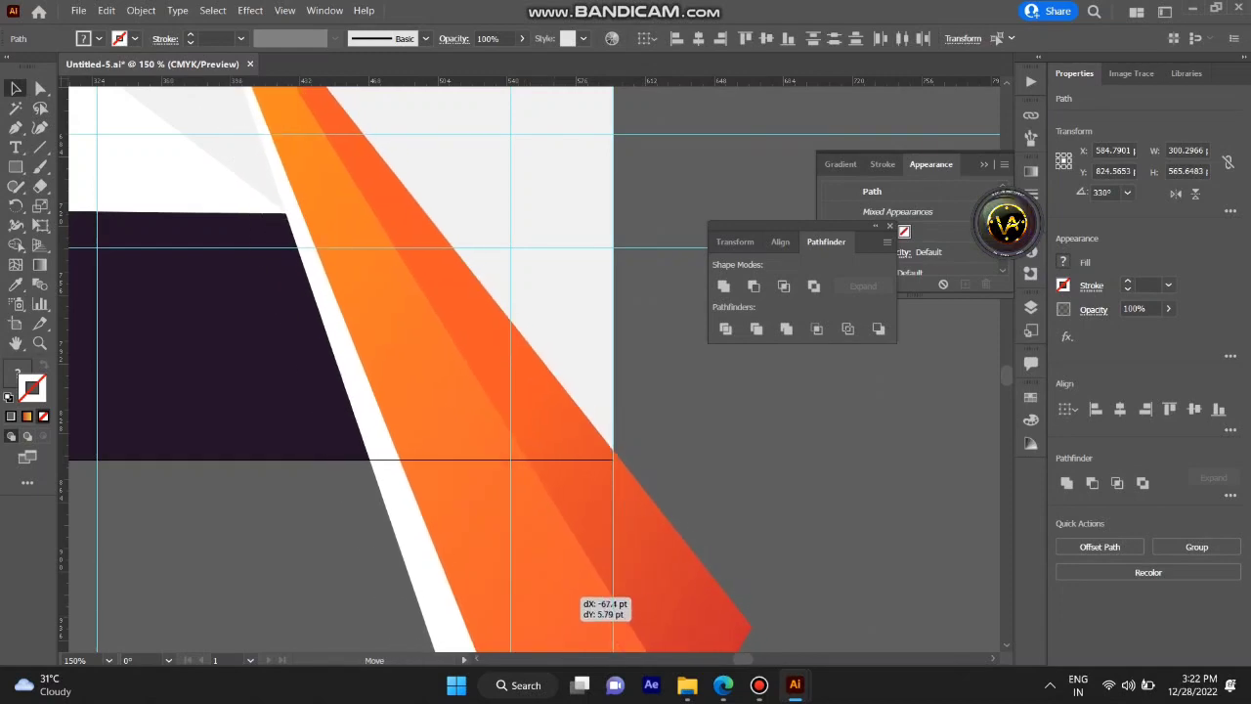
# Shift the rotated stripes slightly back toward the flyer's outer edge, keeping the white band along the footer's end.
pyautogui.scroll(4, 533, 367)
pyautogui.hotkey('ctrl', '-')
pyautogui.hotkey('ctrl', '-')
pyautogui.hotkey('ctrl', '-')
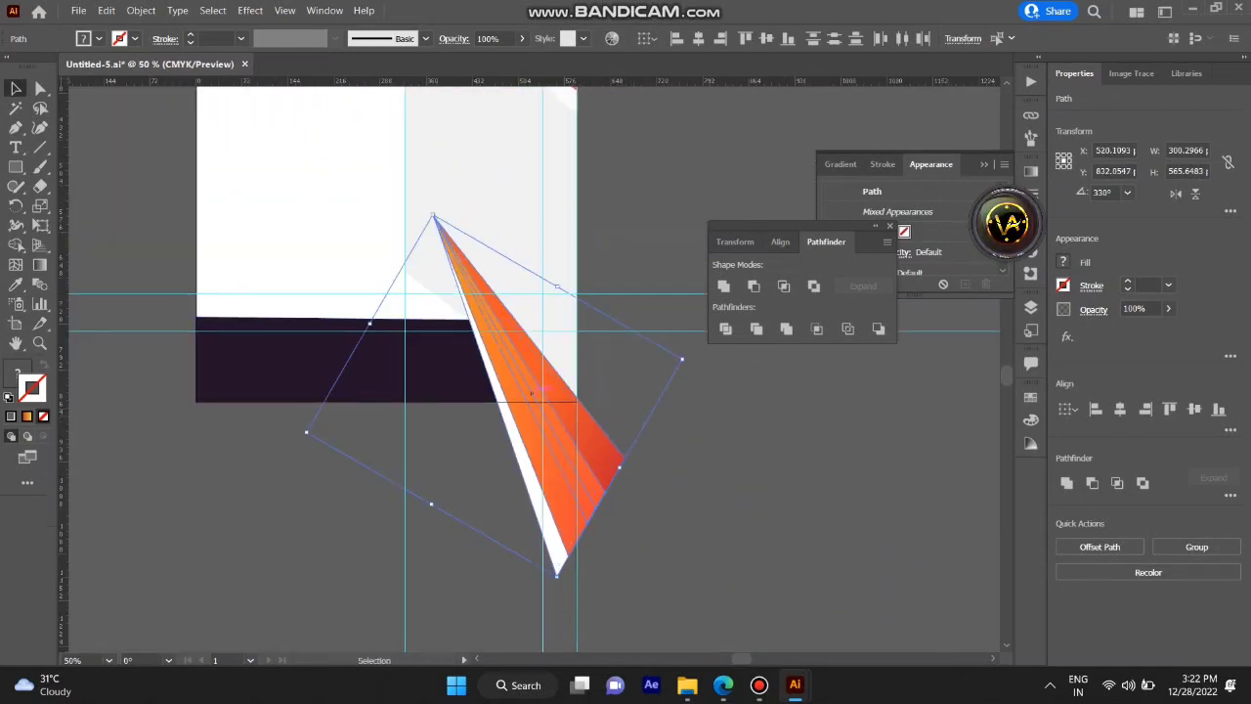
pyautogui.moveTo(578, 472); pyautogui.dragTo(620, 475)
pyautogui.hotkey('ctrl', 'shift', 'a')
# Draw a purple L-shaped cover about 285 × 441 pt with the Pen tool over the stripe parts overhanging the artboard's lower corner.
pyautogui.hotkey('ctrl', '+')
pyautogui.hotkey('ctrl', '+')
pyautogui.hotkey('ctrl', '+')
pyautogui.scroll(-2, 661, 535)
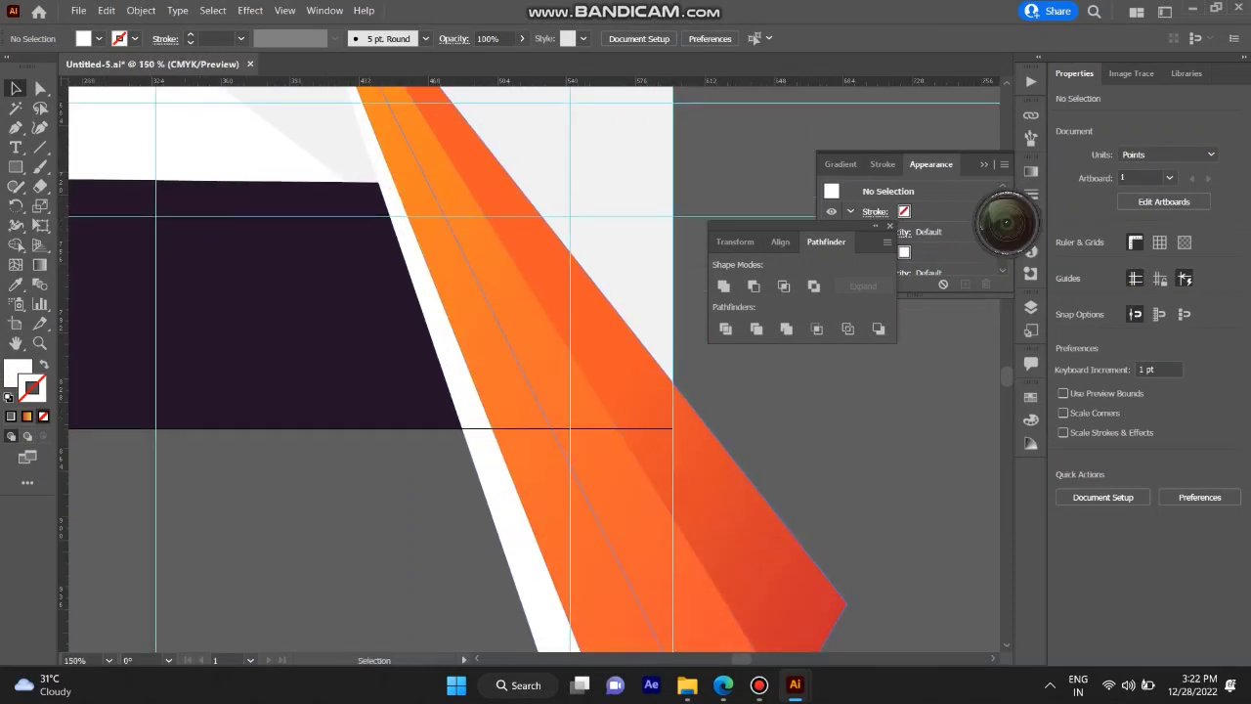
pyautogui.press('p')
pyautogui.doubleClick(16, 372)
pyautogui.click(799, 234)
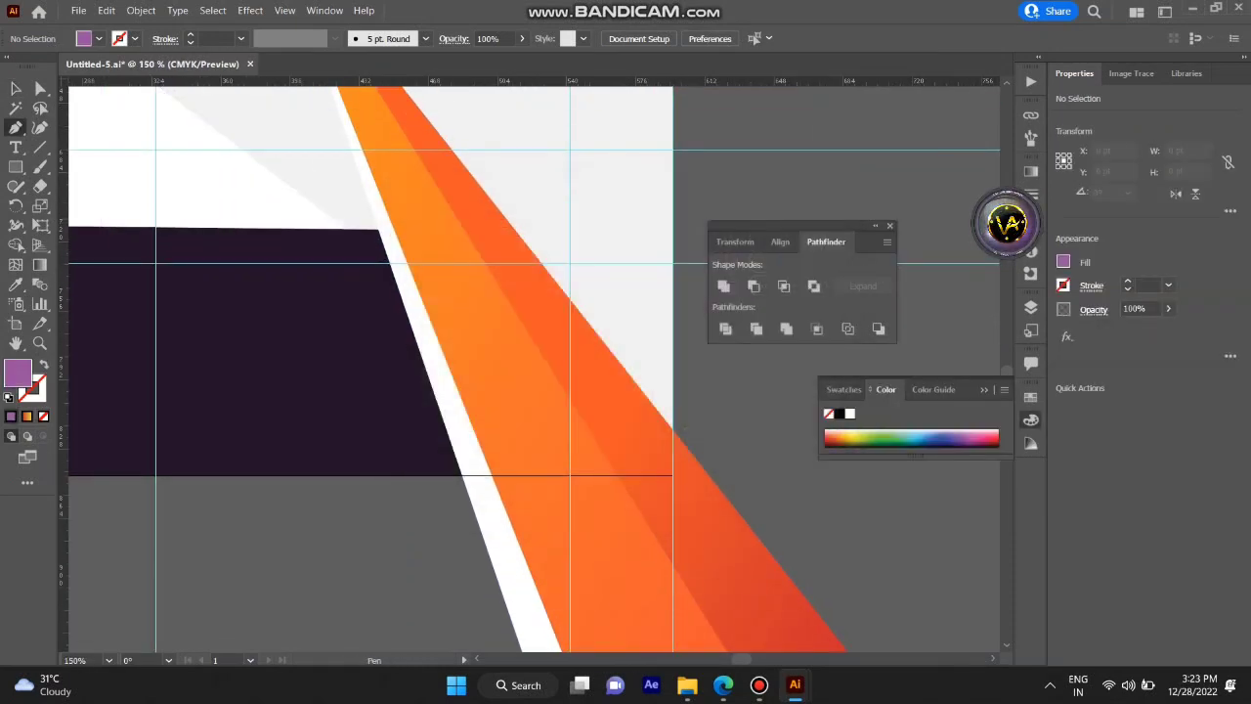
pyautogui.scroll(1, 489, 391)
pyautogui.click(156, 96)
pyautogui.click(672, 490)
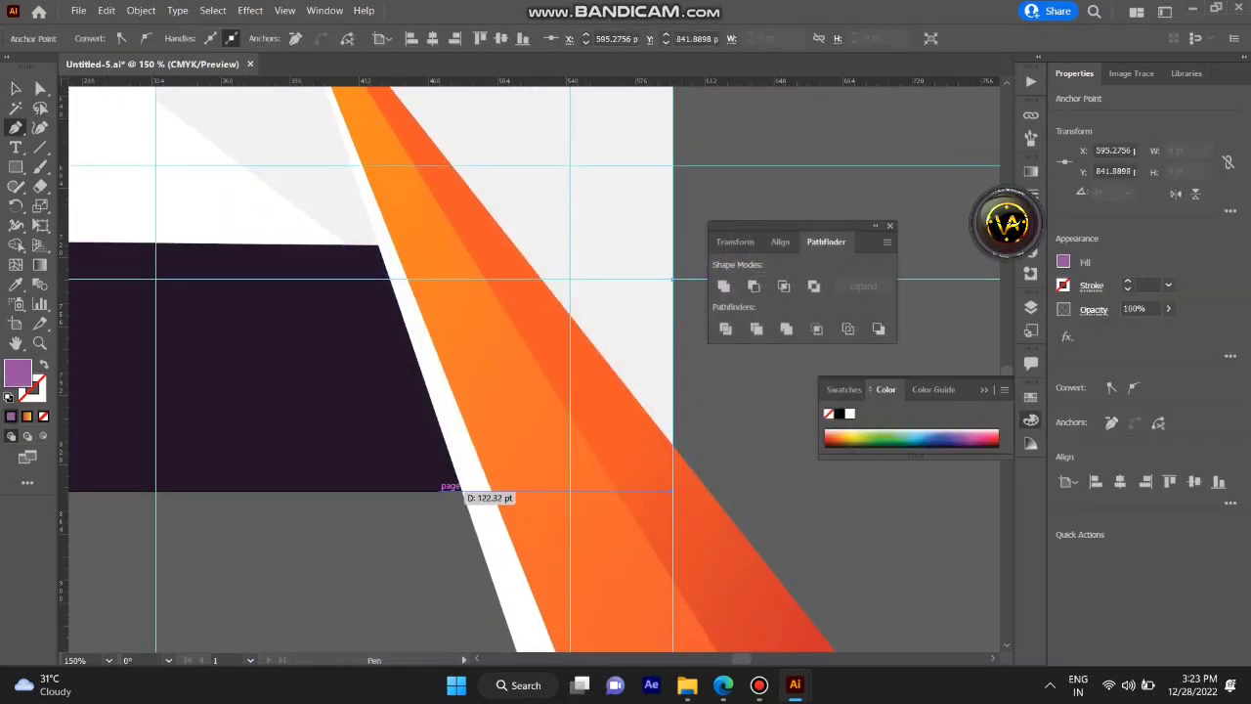
pyautogui.click(446, 490)
pyautogui.scroll(-10, 452, 528)
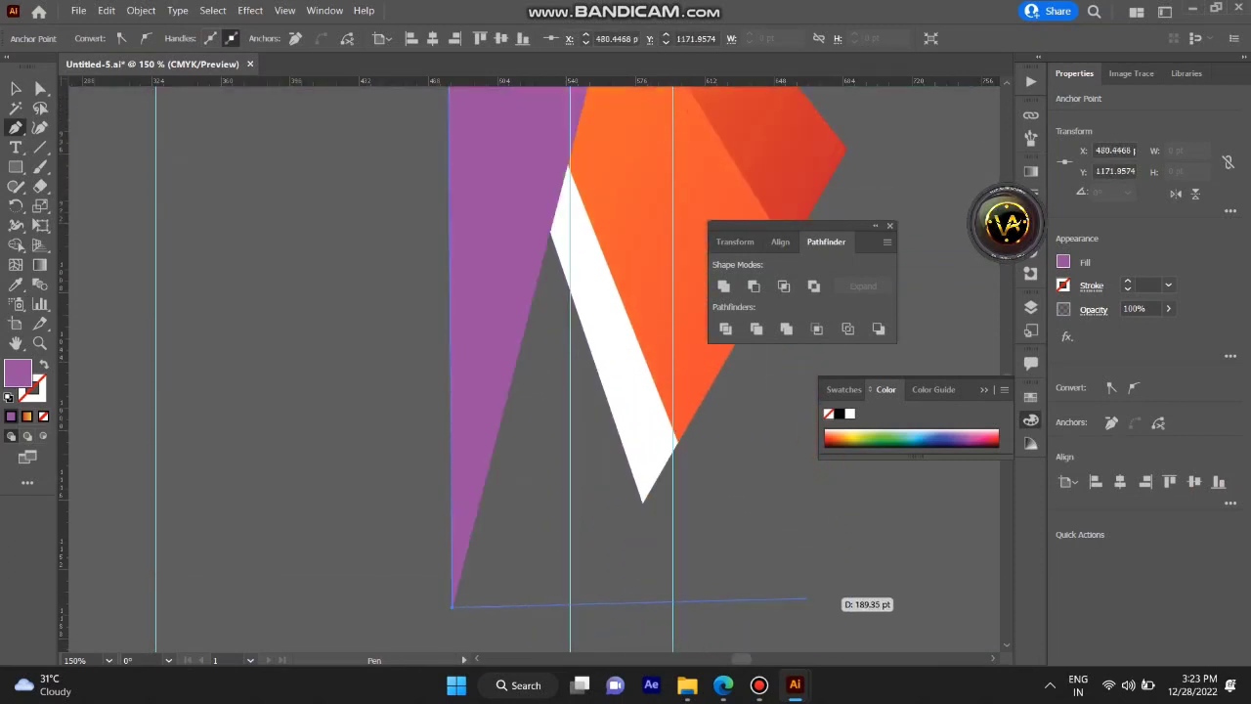
pyautogui.click(995, 615)
pyautogui.scroll(10, 527, 372)
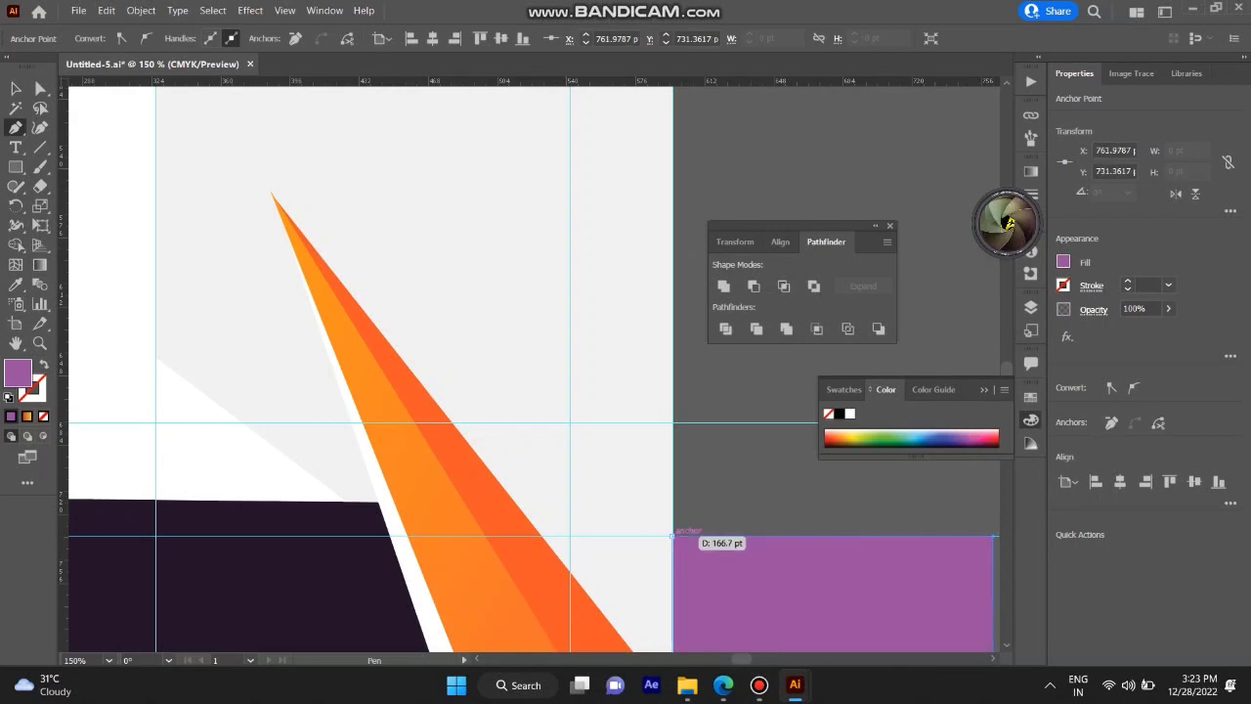
pyautogui.scroll(-8, 528, 372)
pyautogui.press('v')
pyautogui.hotkey('ctrl', 'shift', 'a')
# Identify the footer stripes among the layer's paths by hiding and showing them, and select the white band.
pyautogui.click(548, 225)
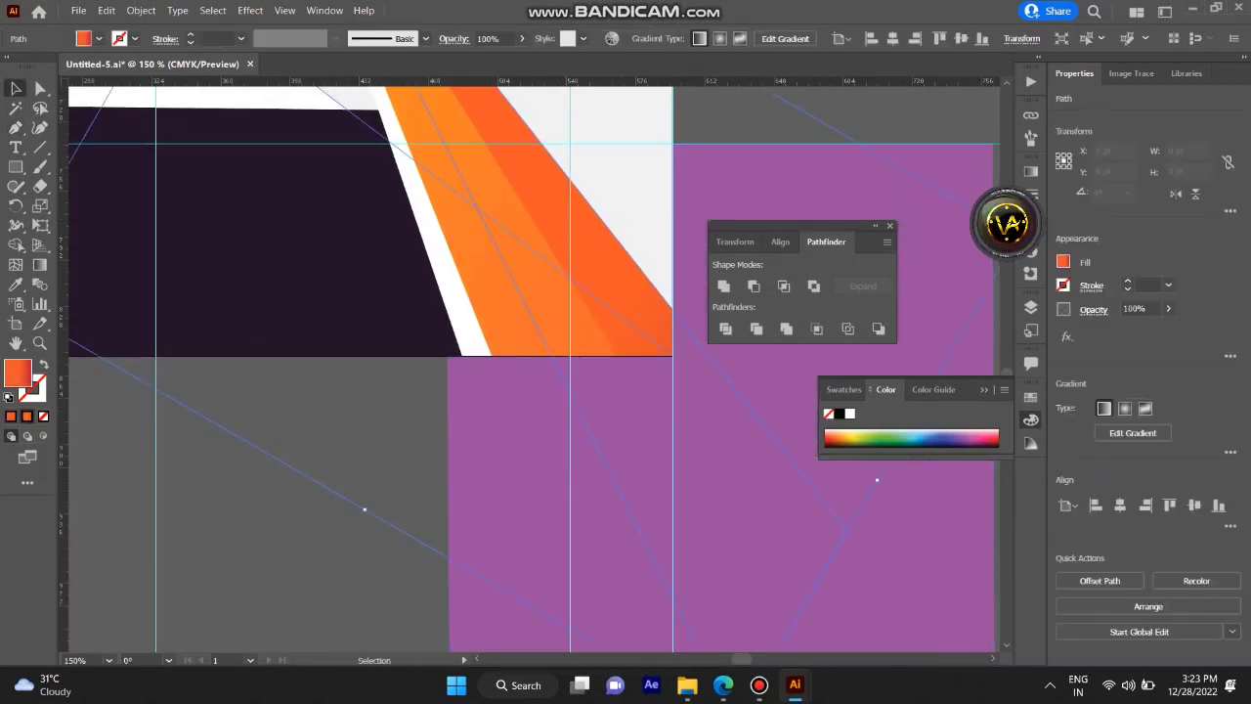
pyautogui.scroll(-1, 527, 372)
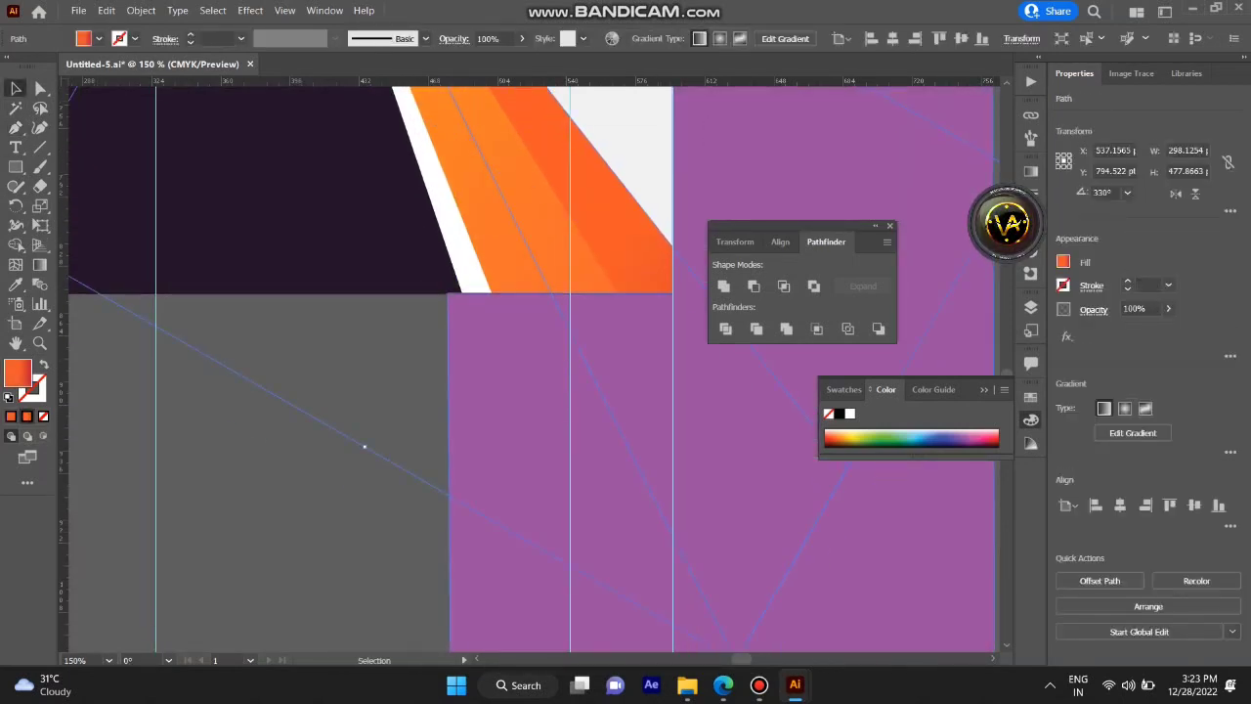
pyautogui.press('F7')
pyautogui.click(822, 366)
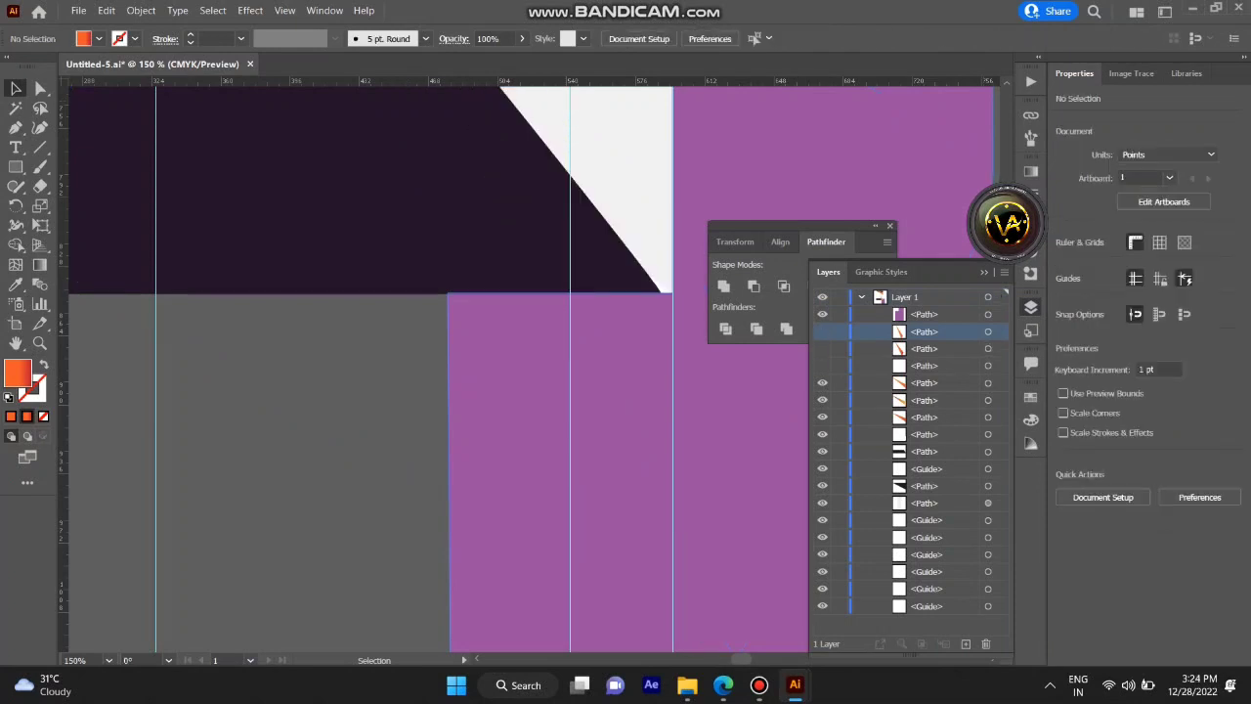
pyautogui.scroll(5, 391, 372)
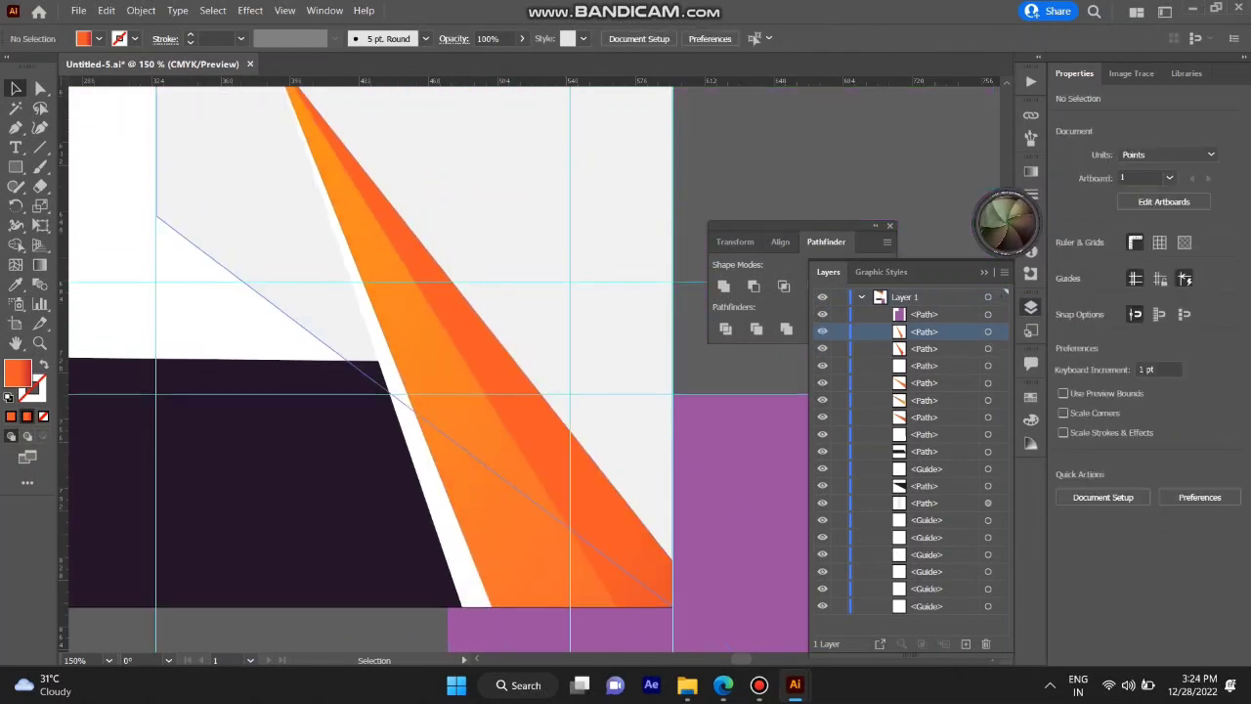
pyautogui.click(987, 365)
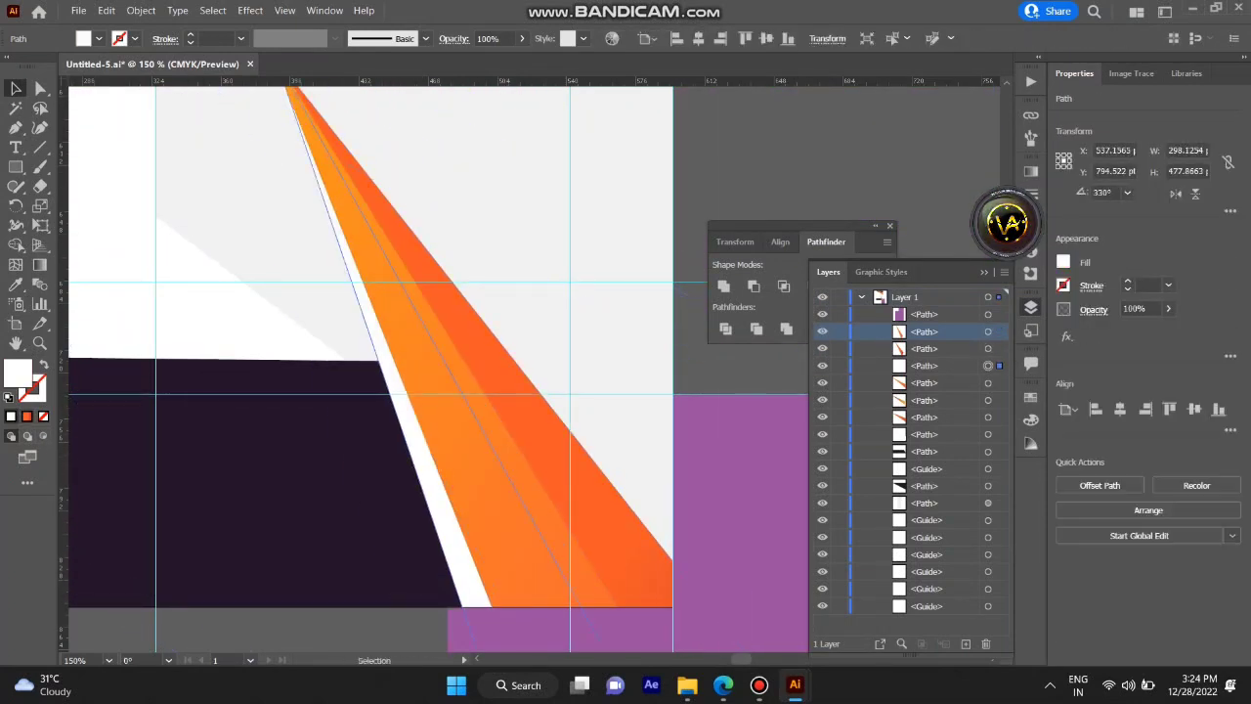
# Duplicate the purple cover shape in place, hide one of the copies and select the visible one.
pyautogui.scroll(-1, 435, 371)
pyautogui.hotkey('ctrl', '-')
pyautogui.hotkey('ctrl', '-')
pyautogui.keyDown('ctrl'); pyautogui.click(626, 469); pyautogui.keyUp('ctrl')
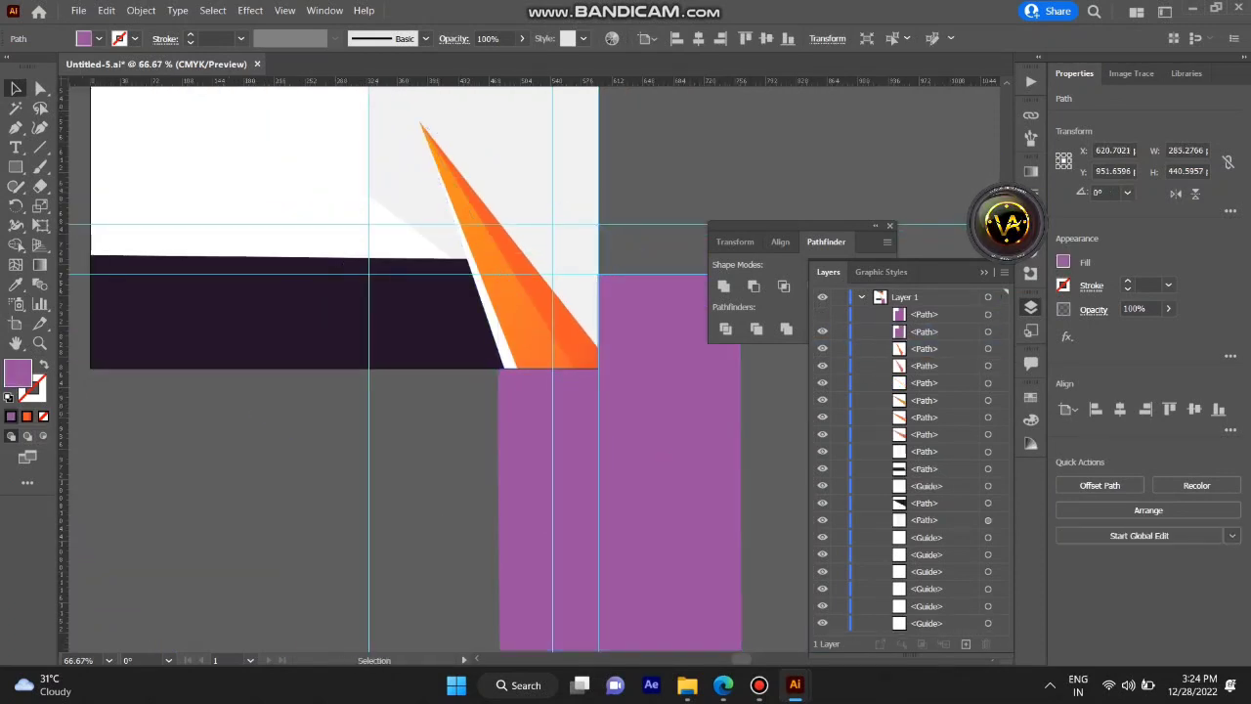
# Subtract the visible purple shape from the orange stripe beside the white band with Minus Front, trimming it to the artboard.
pyautogui.hotkey('ctrl', 'shift', 'a')
pyautogui.click(924, 348)
pyautogui.hotkey('ctrl', '+')
pyautogui.hotkey('ctrl', '+')
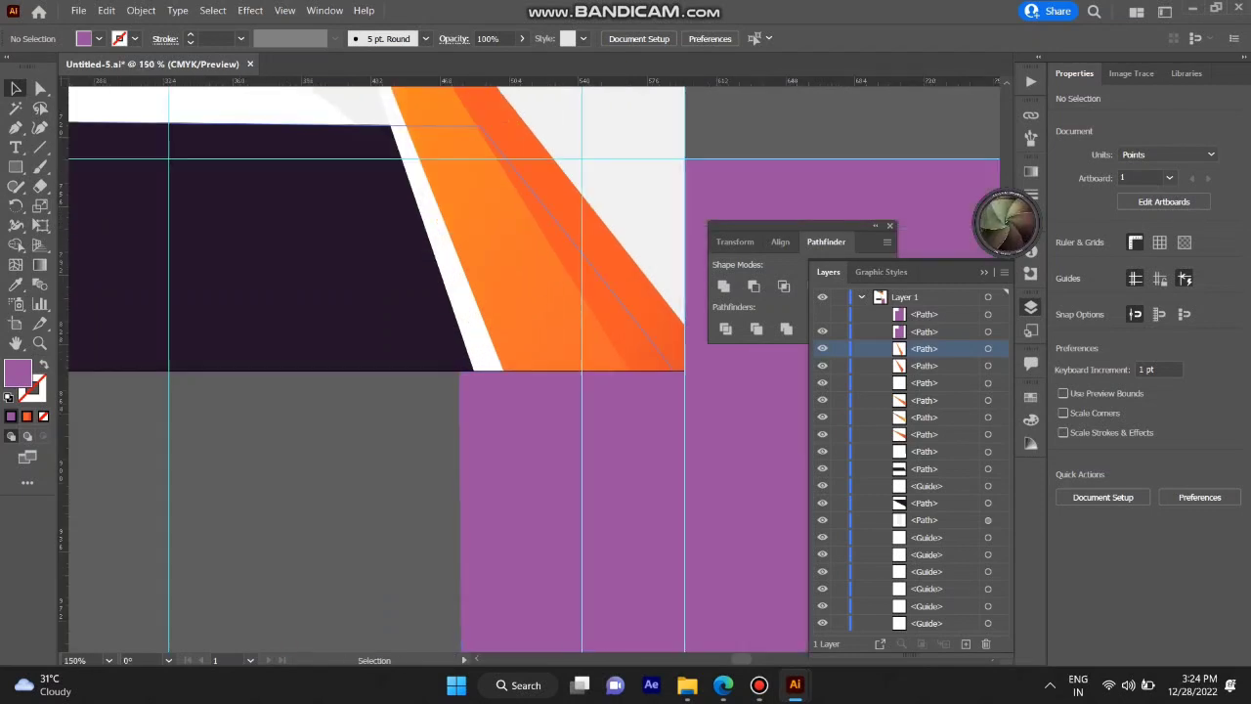
pyautogui.click(753, 286)
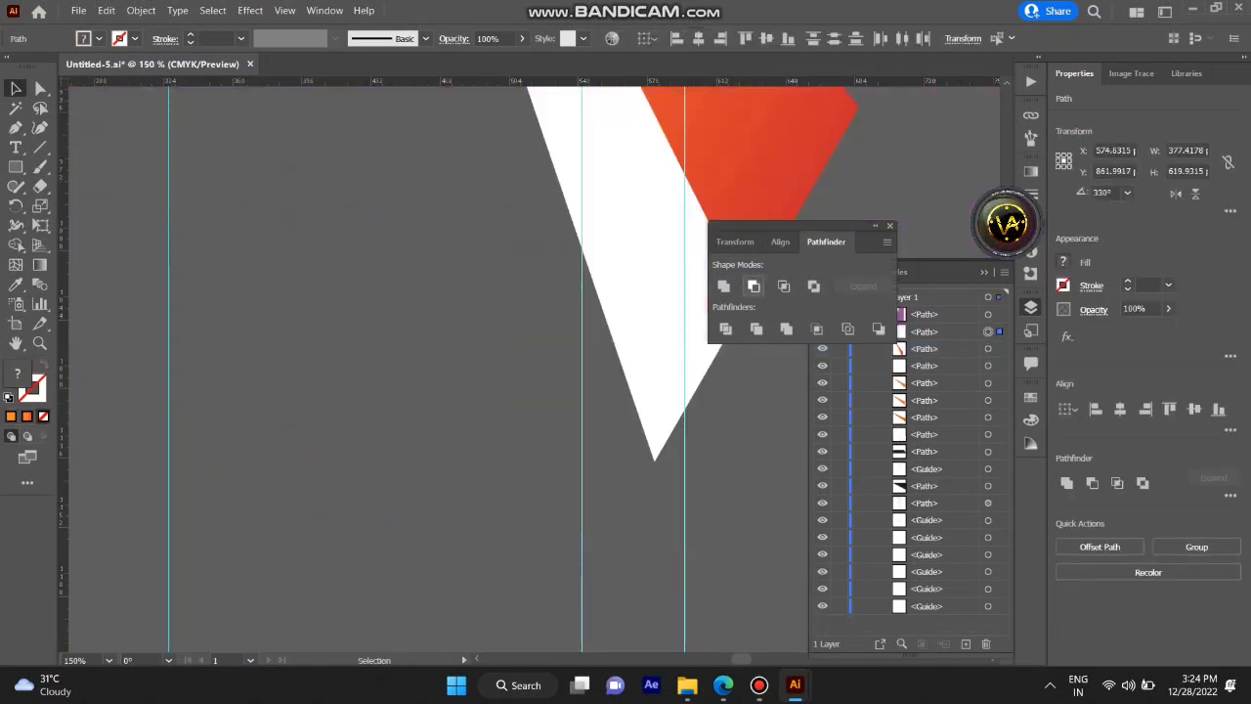
# Undo the last change and subtract the purple shape from the orange-to-red footer stripe with Minus Front.
pyautogui.hotkey('ctrl', 'z')
pyautogui.hotkey('ctrl', '-')
pyautogui.scroll(-1, 434, 370)
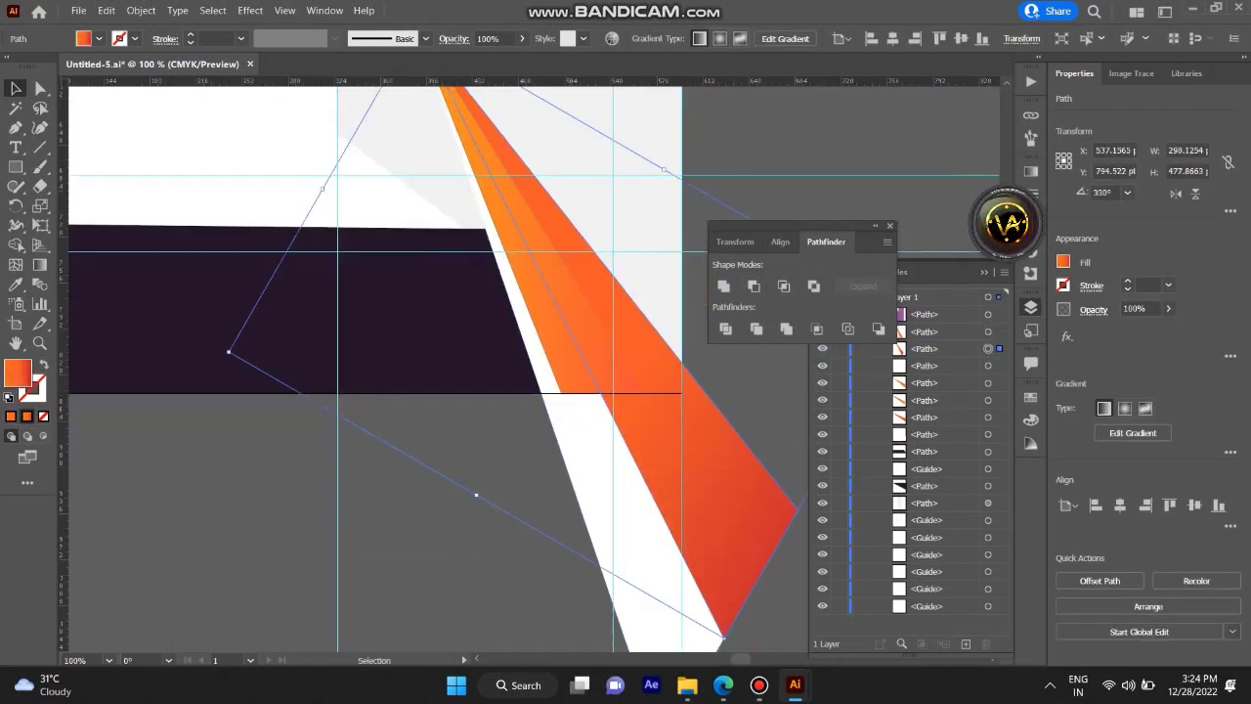
pyautogui.moveTo(782, 225); pyautogui.dragTo(784, 133)
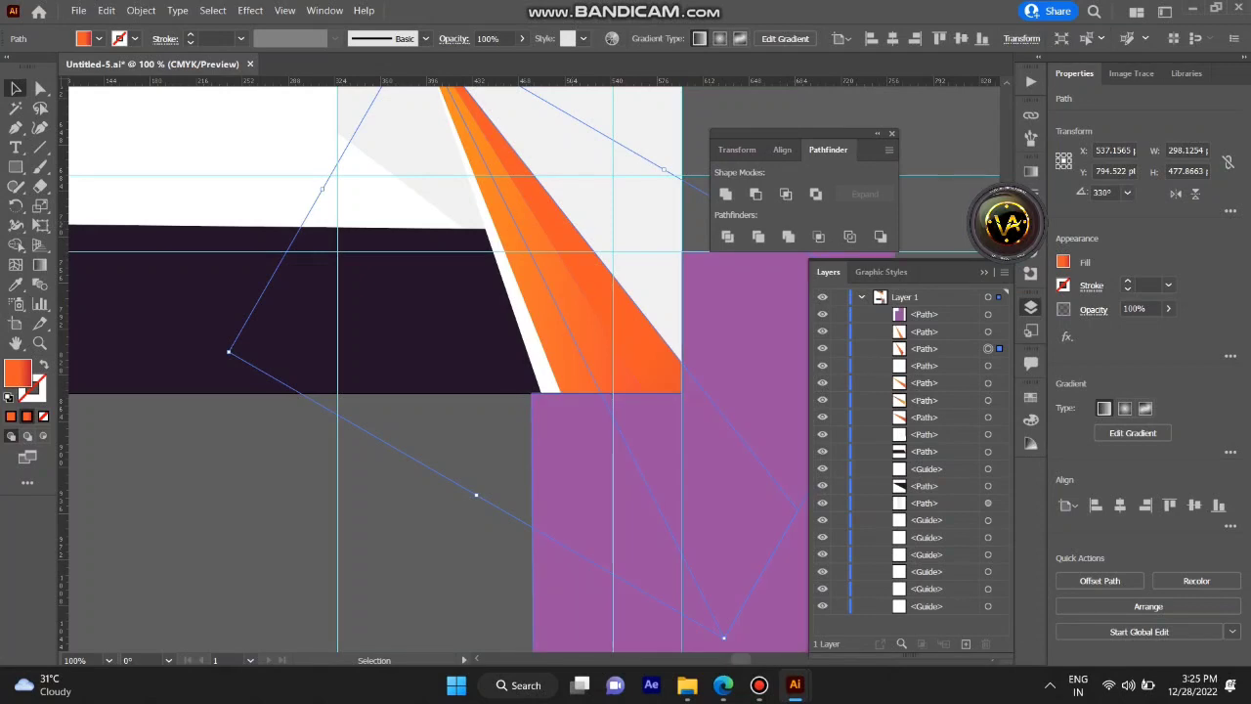
pyautogui.scroll(1, 439, 391)
pyautogui.hscroll(3, 439, 390)
pyautogui.keyDown('shift'); pyautogui.click(562, 411); pyautogui.keyUp('shift')
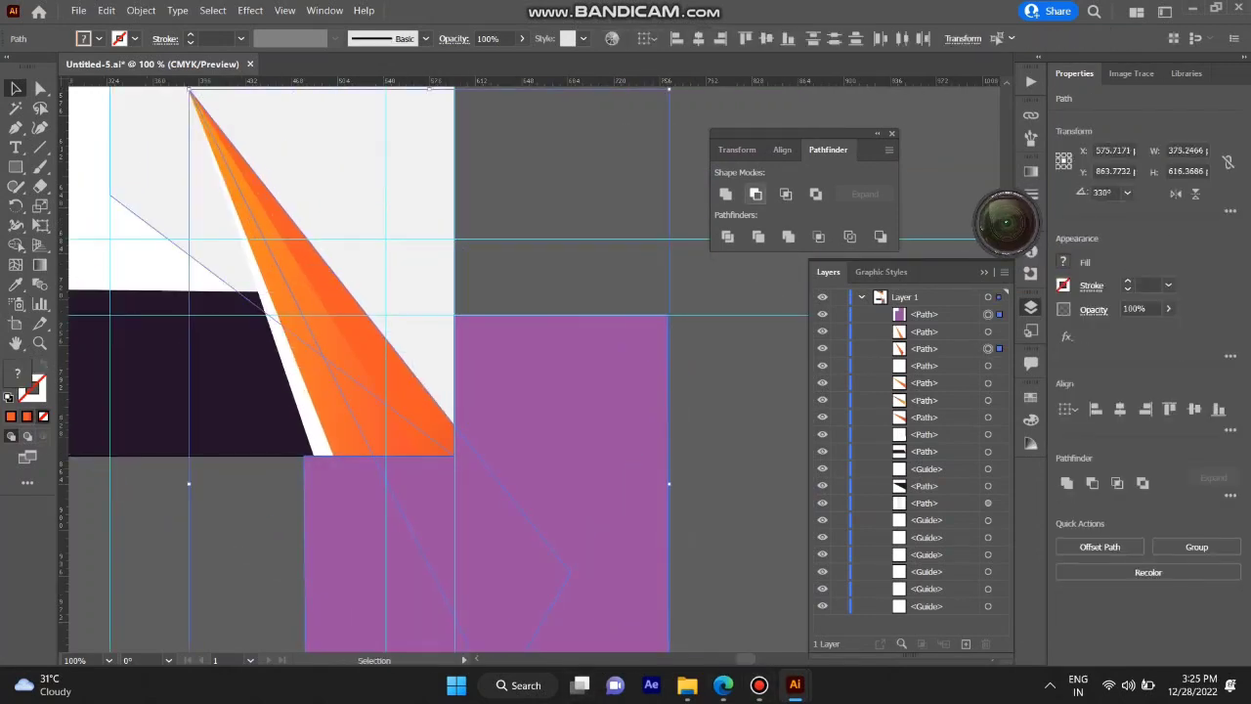
pyautogui.click(756, 194)
pyautogui.hscroll(-3, 440, 372)
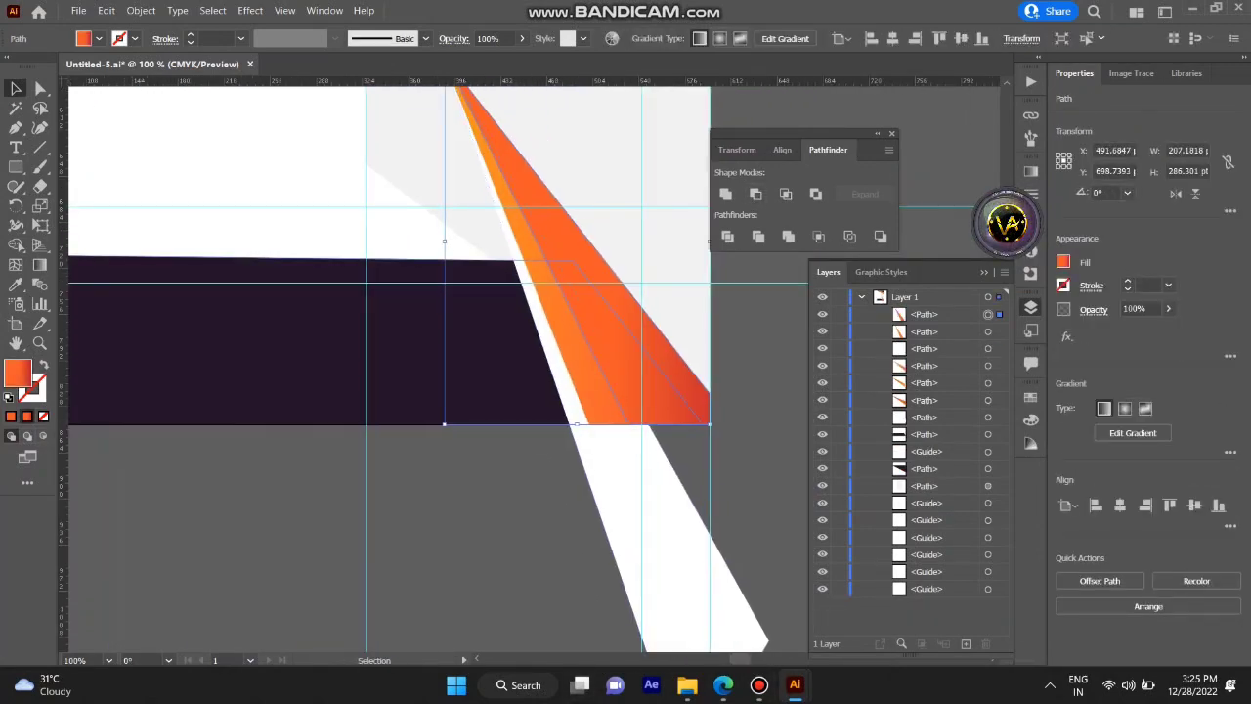
pyautogui.hotkey('ctrl', 'shift', 'a')
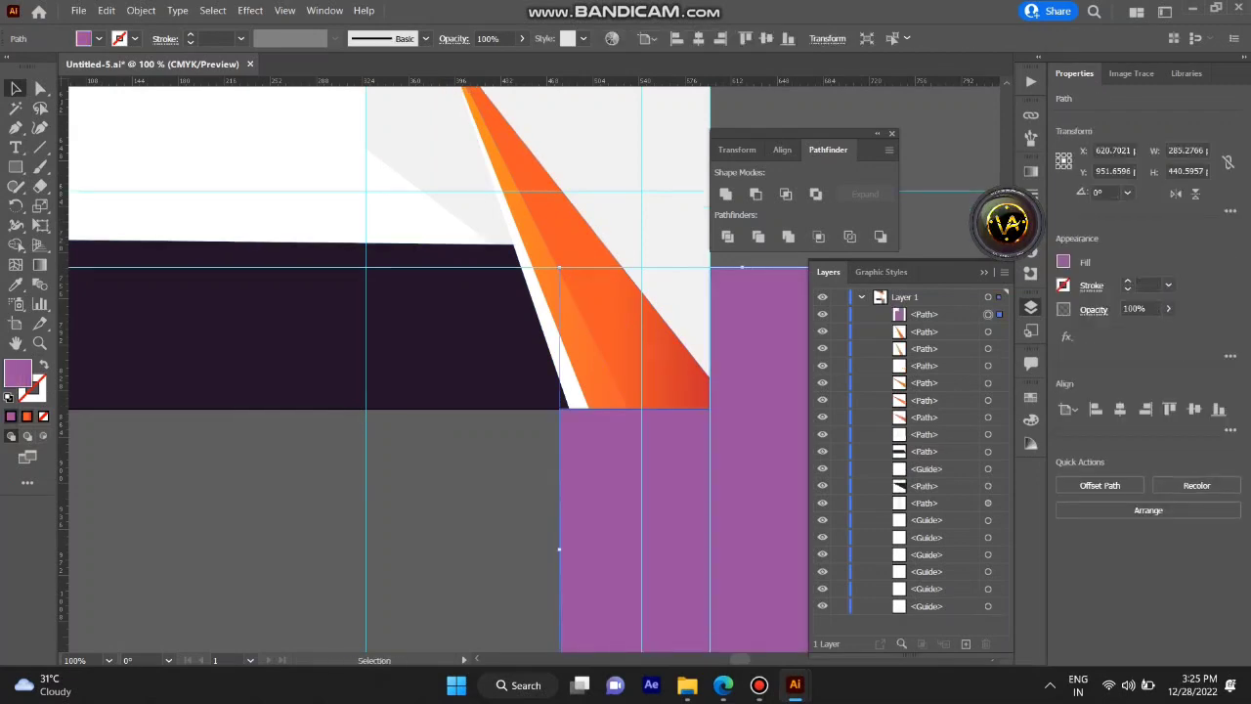
pyautogui.click(321, 257)
pyautogui.click(189, 475)
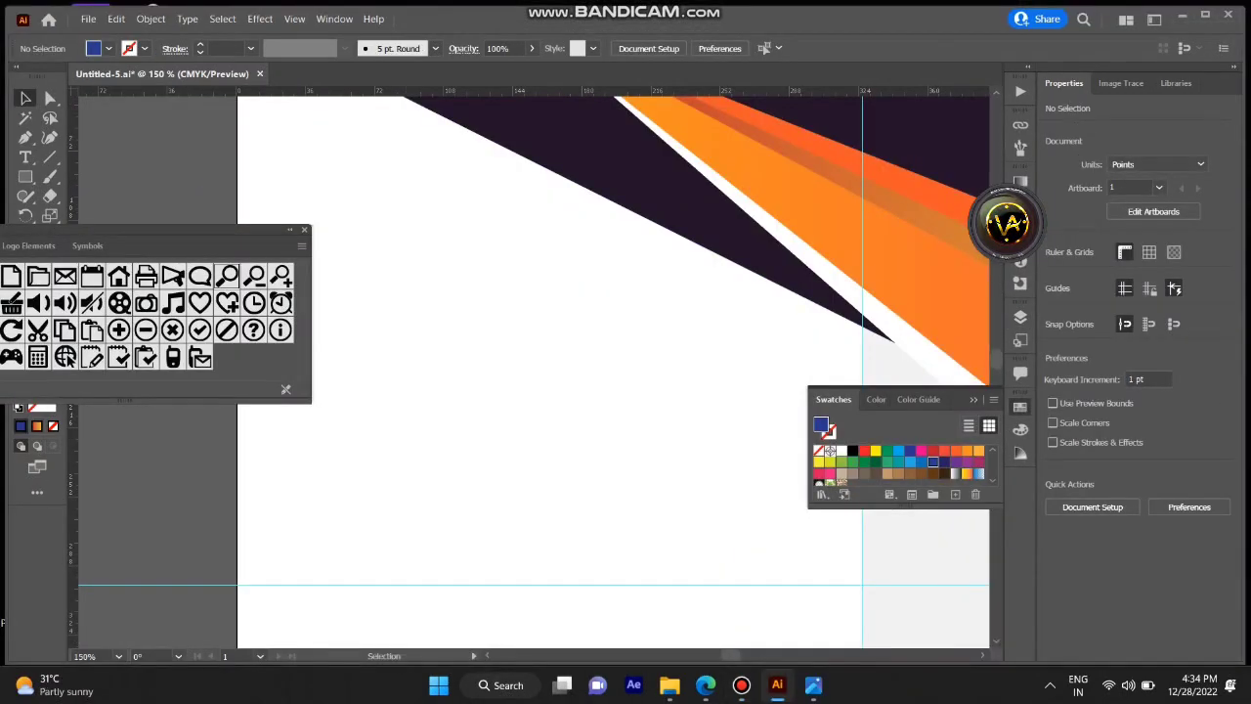
# Arrange the Web Icons library over the artboard and open the Web Buttons and Bars symbol library.
pyautogui.moveTo(147, 229); pyautogui.dragTo(478, 217)
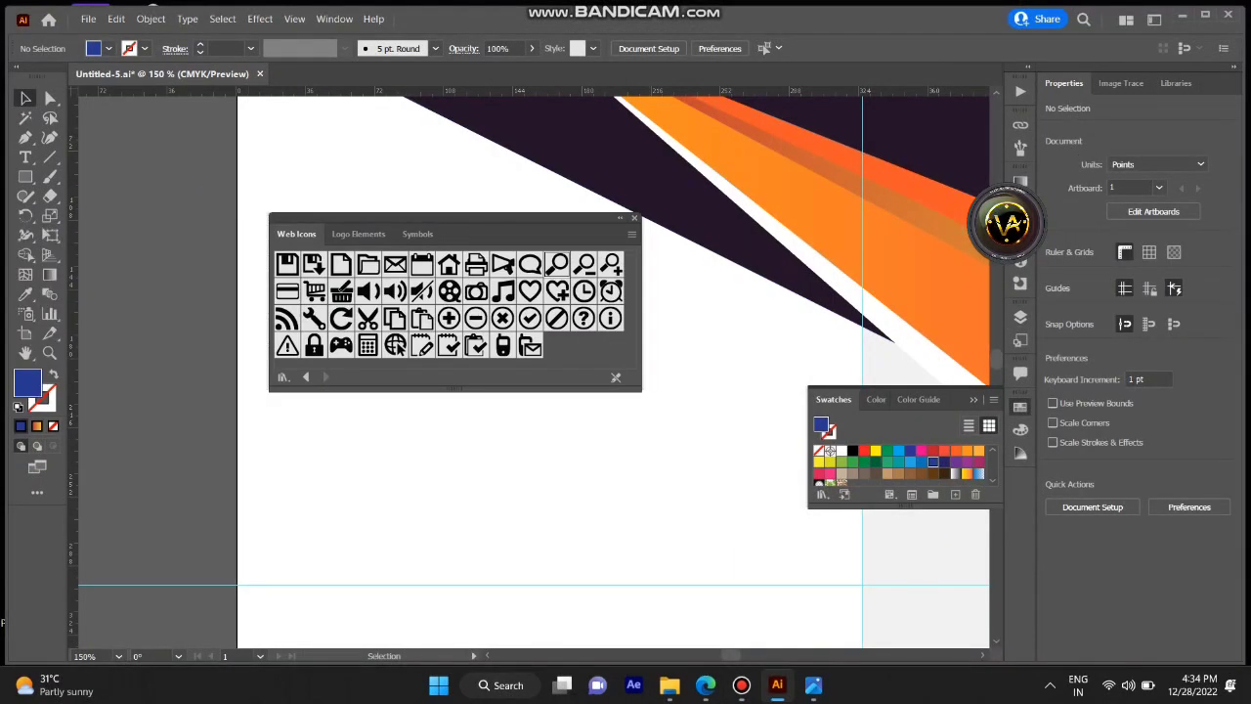
pyautogui.moveTo(641, 294); pyautogui.dragTo(497, 293)
pyautogui.click(334, 18)
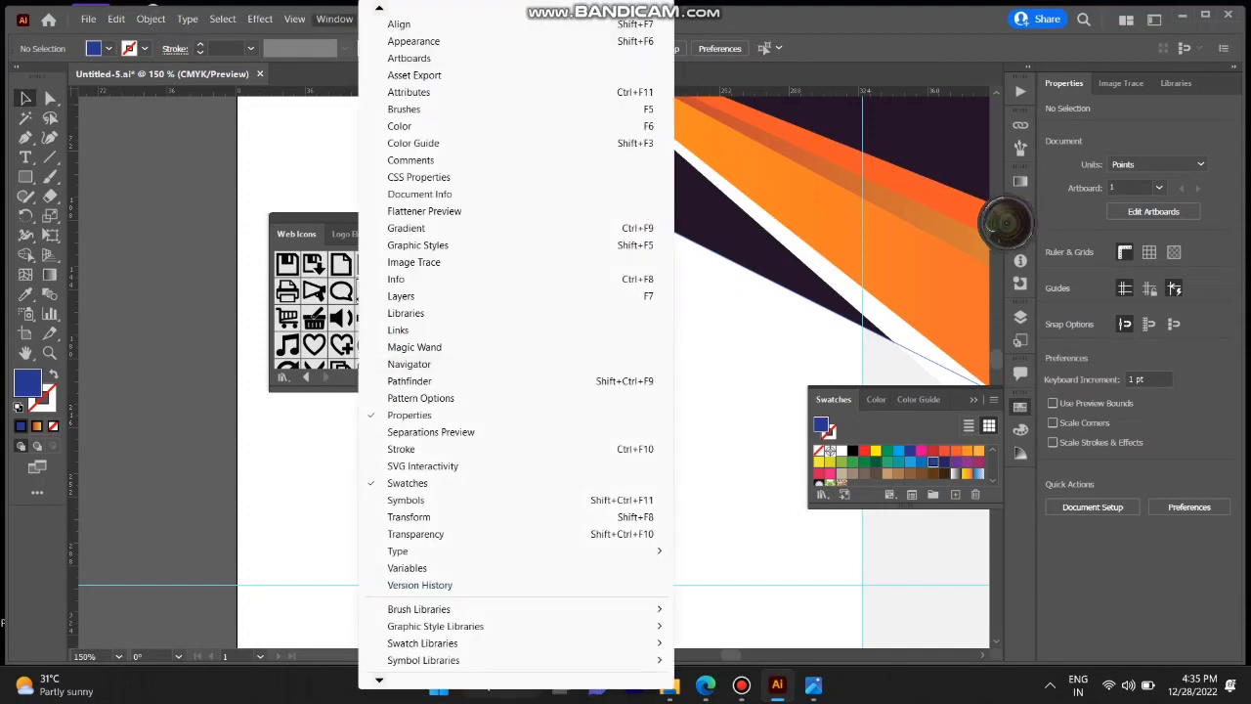
pyautogui.scroll(-1, 423, 642)
pyautogui.moveTo(423, 625)
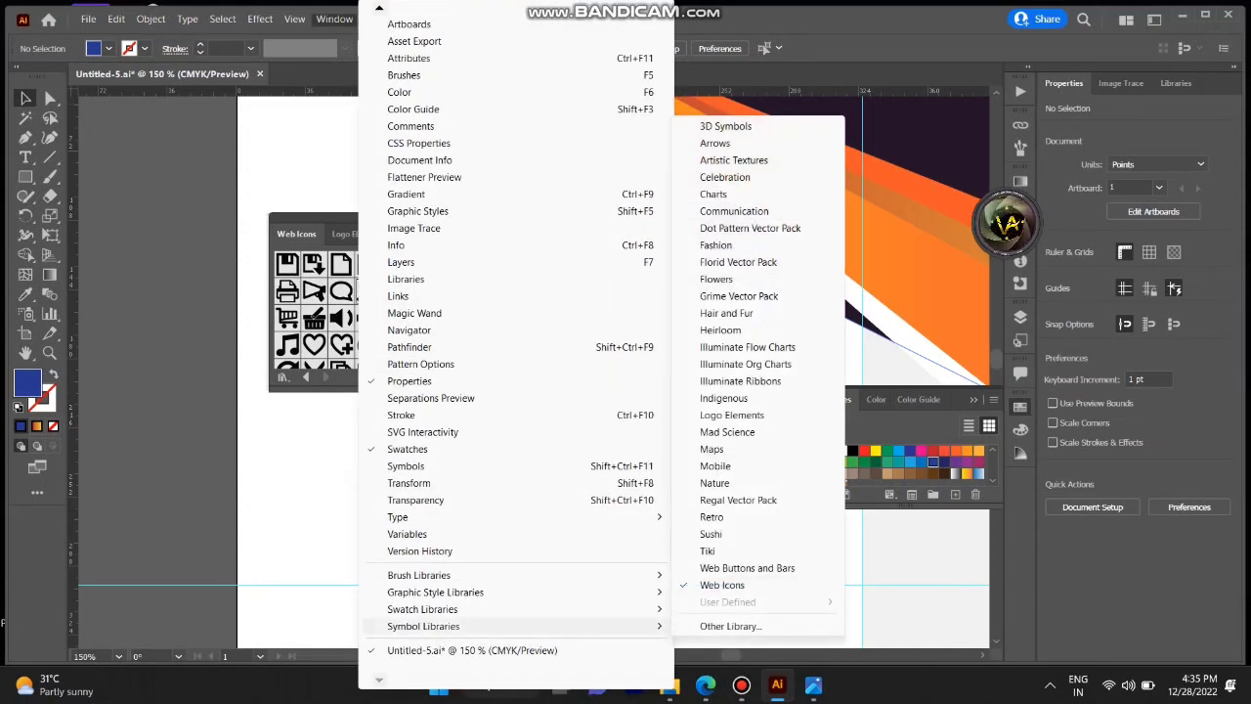
pyautogui.click(747, 568)
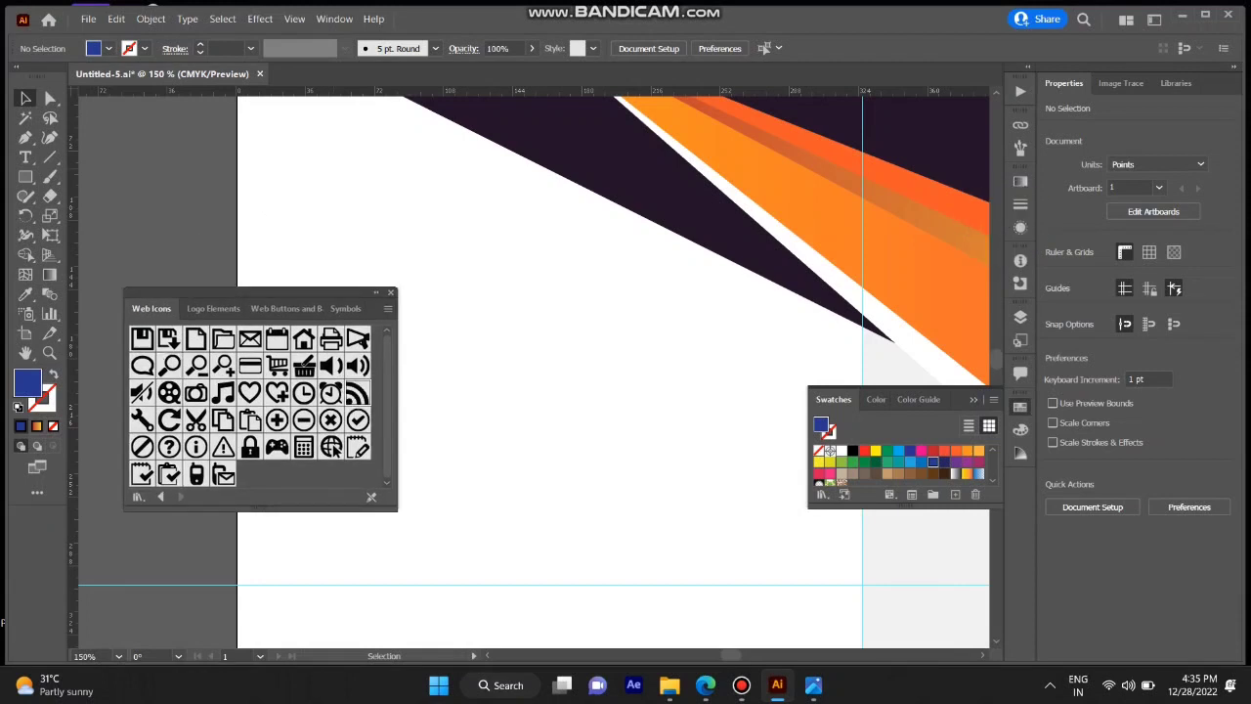
# Place the feed and Search web icons below the header and edit the Search symbol, filling its magnifying glass with CMYK Red.
pyautogui.moveTo(357, 392); pyautogui.dragTo(470, 342)
pyautogui.moveTo(170, 366); pyautogui.dragTo(652, 342)
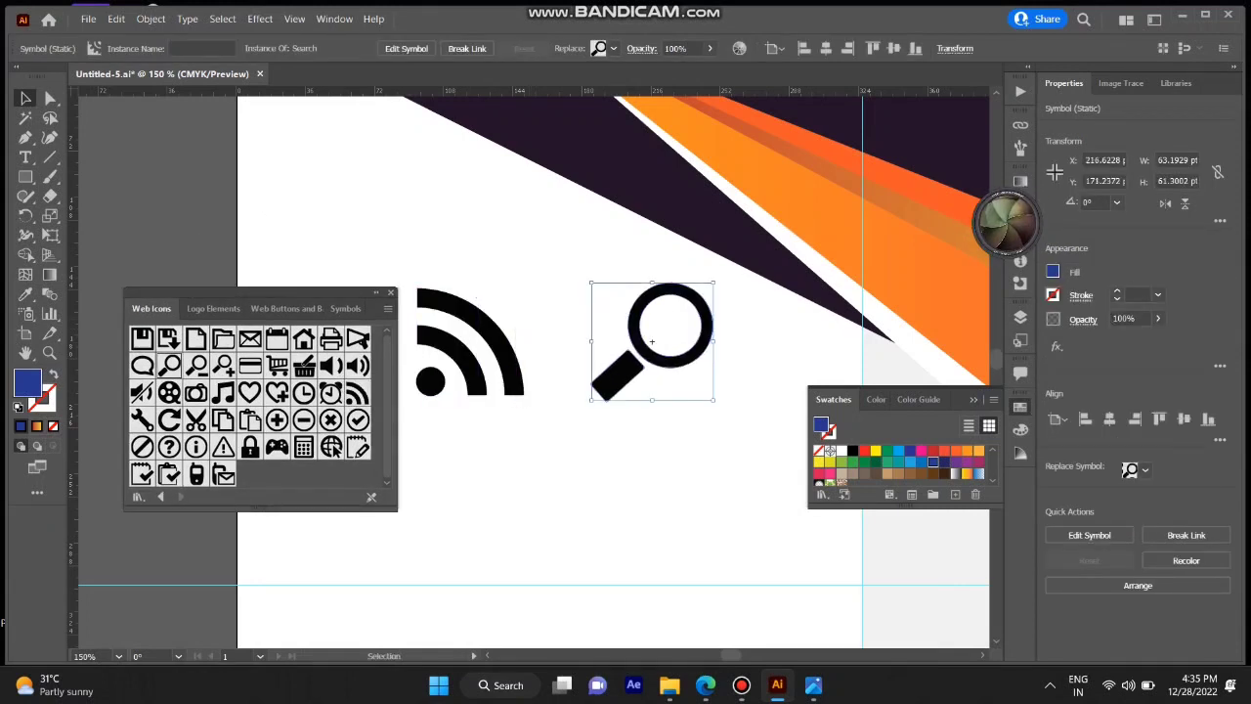
pyautogui.doubleClick(652, 342)
pyautogui.press('Return')
pyautogui.hotkey('ctrl', 'a')
pyautogui.click(864, 450)
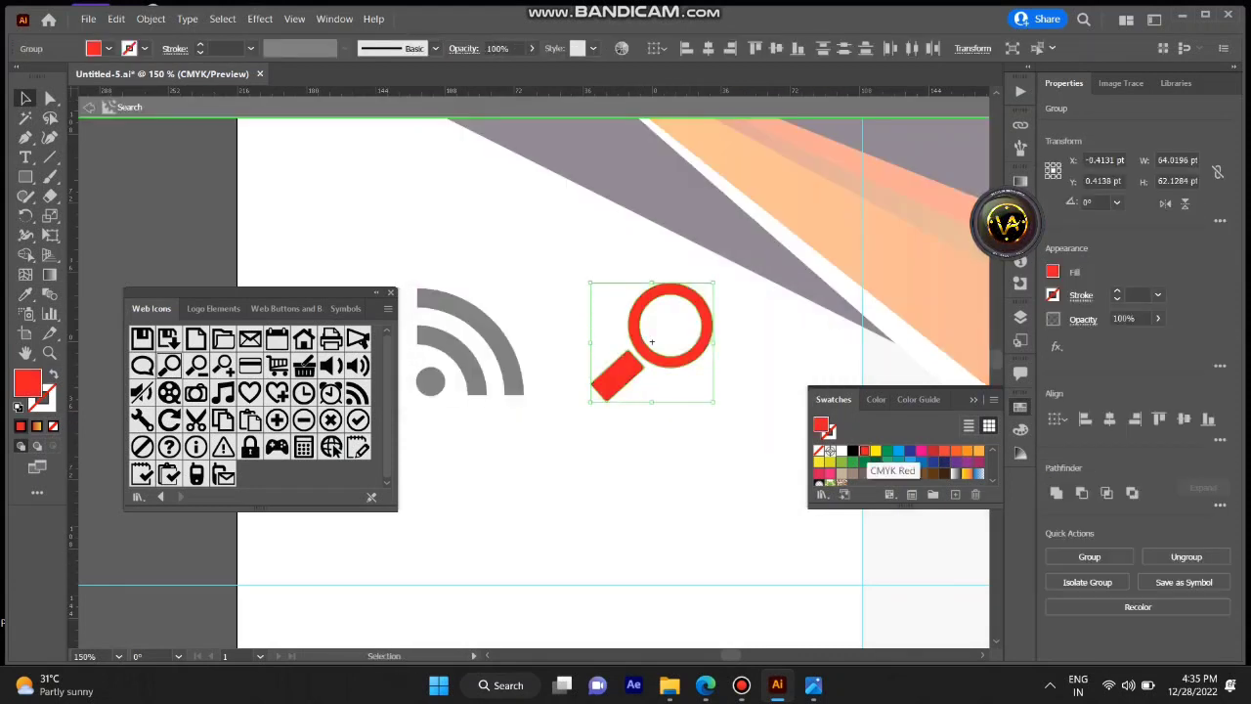
# Try gradient and solid fills on the Search symbol's magnifying glass, settle on orange-red, and finish editing the symbol.
pyautogui.click(967, 473)
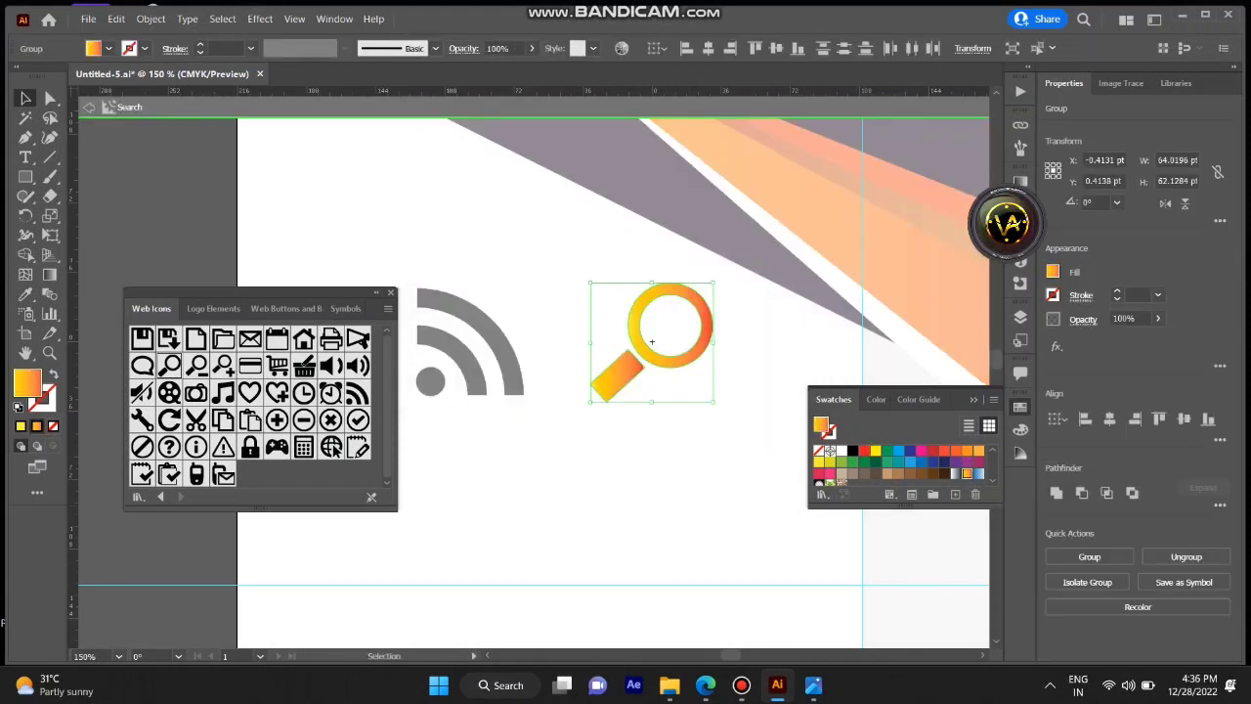
pyautogui.click(910, 451)
pyautogui.click(943, 450)
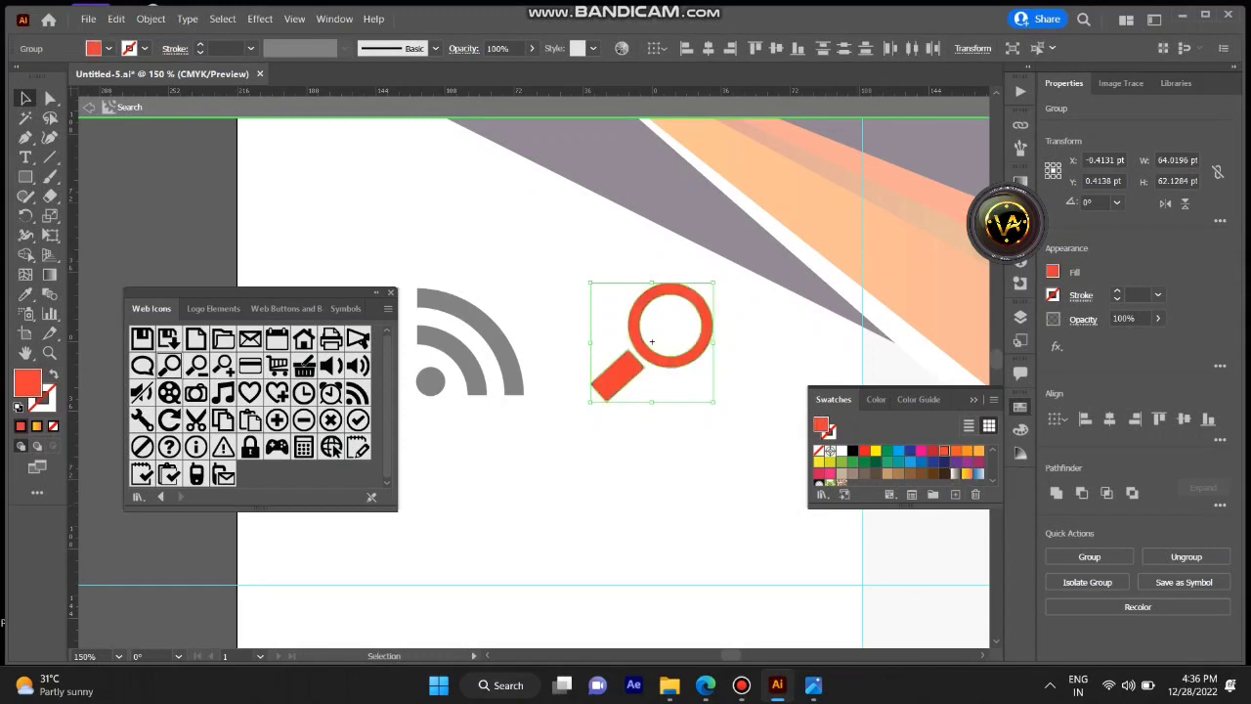
pyautogui.press('Escape')
# Edit the feed symbol, filling its outer arc light orange, its middle arc orange-red and its dot dark red.
pyautogui.click(469, 342)
pyautogui.doubleClick(469, 342)
pyautogui.click(489, 313)
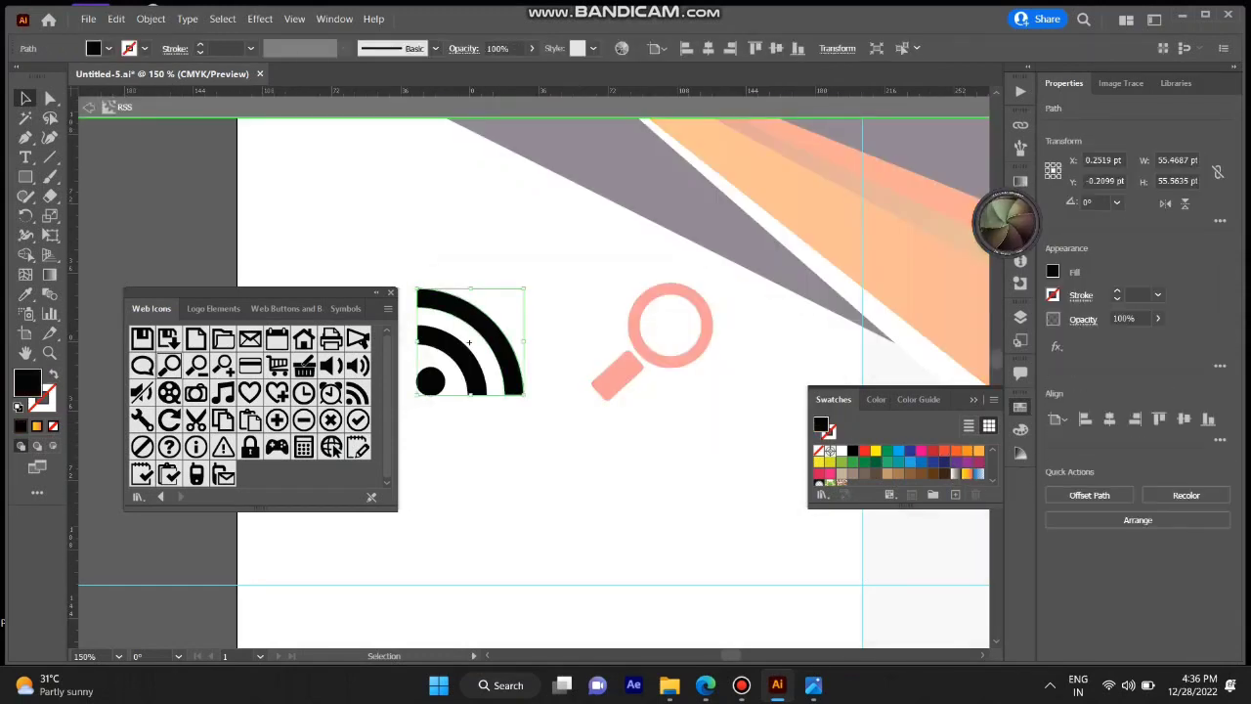
pyautogui.click(979, 451)
pyautogui.click(956, 451)
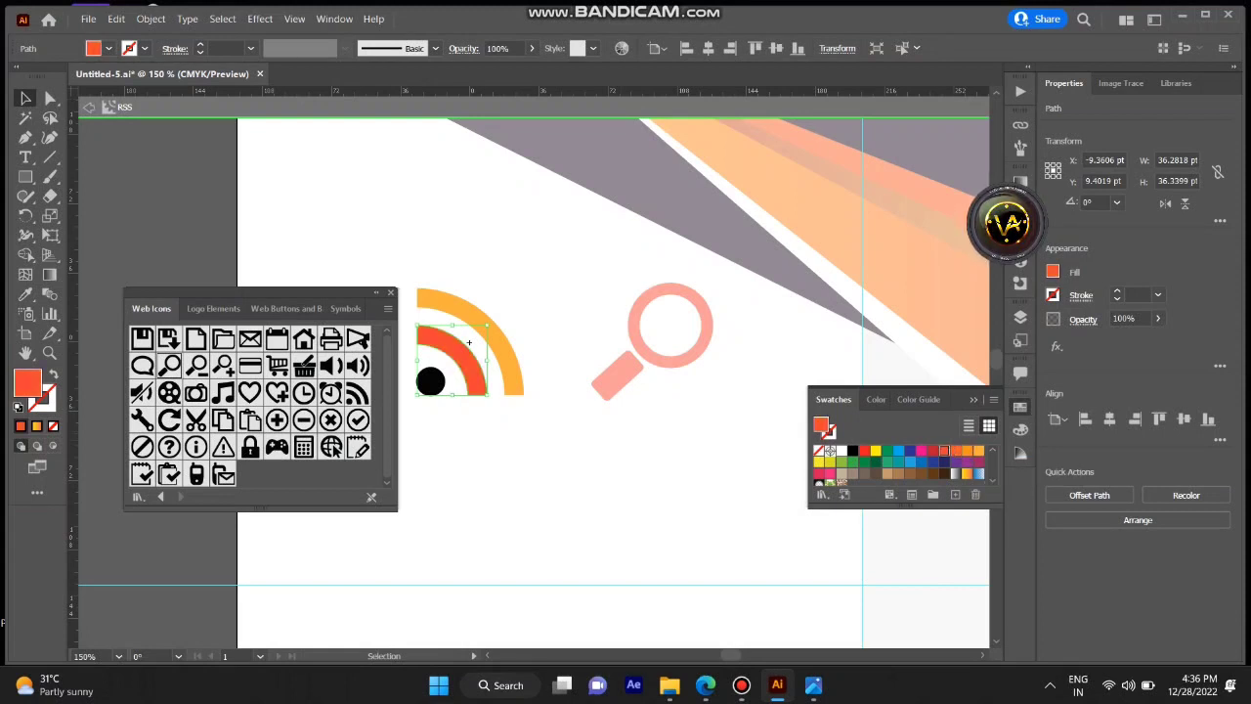
pyautogui.doubleClick(430, 382)
pyautogui.press('Escape')
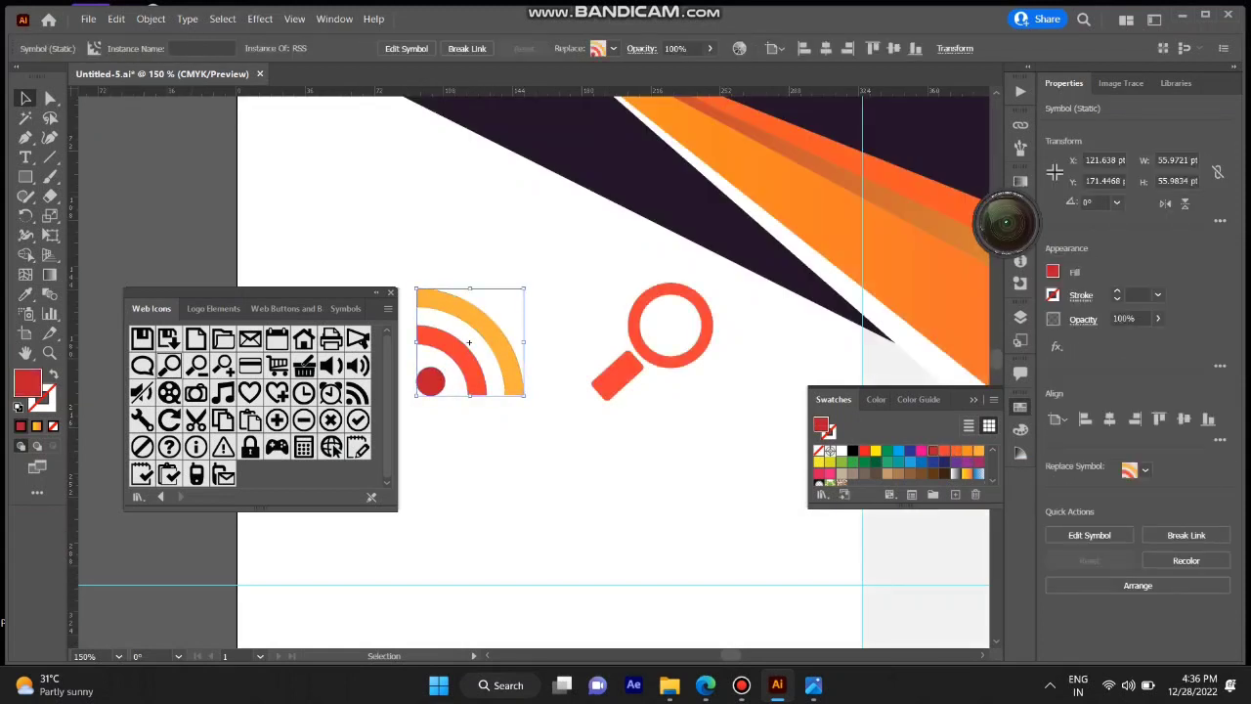
# Move the feed icon and the magnifying glass together below the header so that they overlap.
pyautogui.scroll(2, 613, 372)
pyautogui.moveTo(468, 373); pyautogui.dragTo(580, 345)
pyautogui.moveTo(670, 321); pyautogui.dragTo(559, 332)
pyautogui.click(625, 557)
pyautogui.scroll(5, 613, 371)
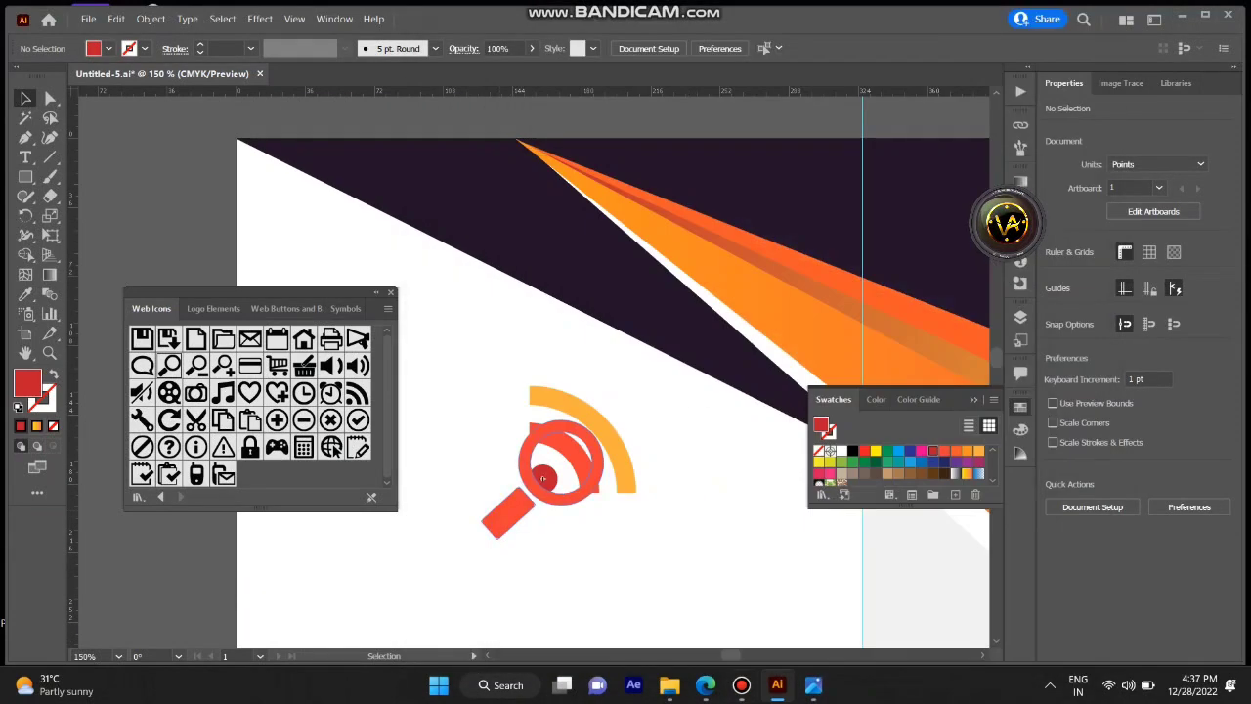
pyautogui.moveTo(541, 477)
pyautogui.mouseDown()
pyautogui.moveTo(552, 503)
pyautogui.moveTo(539, 479)
pyautogui.mouseUp()
pyautogui.moveTo(477, 422); pyautogui.dragTo(635, 528)
# Fill the Search symbol's ring and handle with black and rotate the magnifying glass to about 85°.
pyautogui.doubleClick(584, 464)
pyautogui.press('Return')
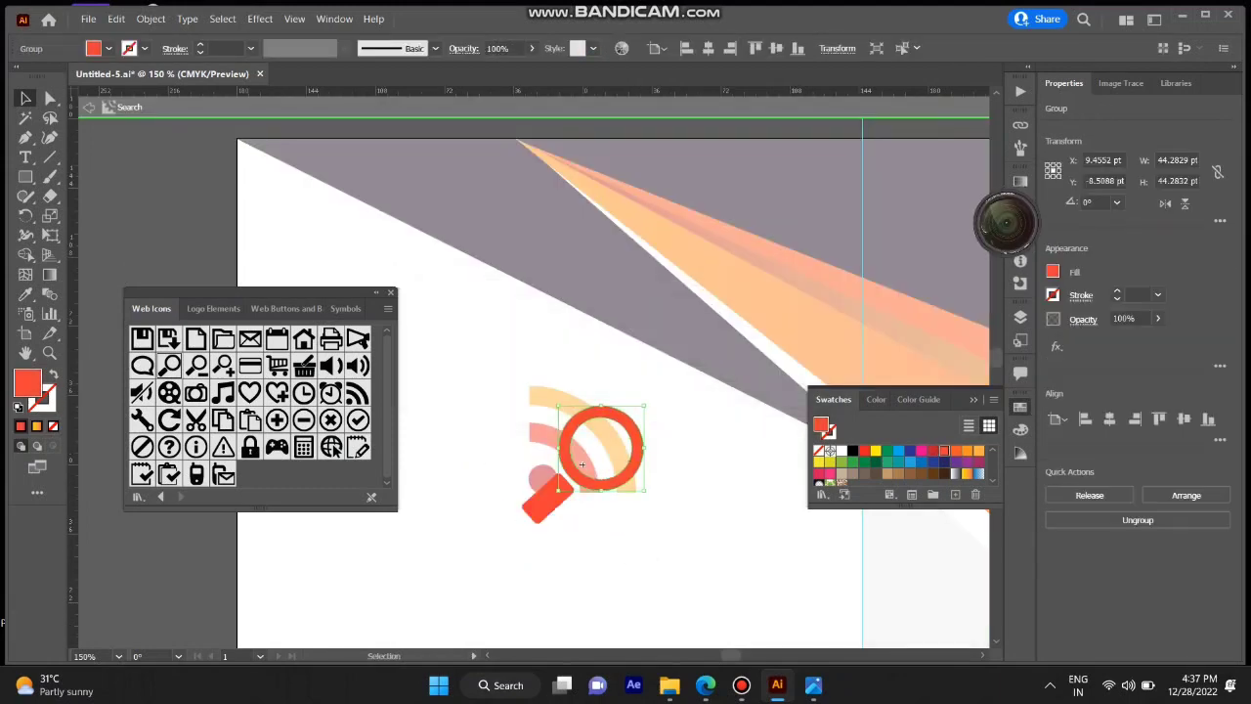
pyautogui.click(571, 477)
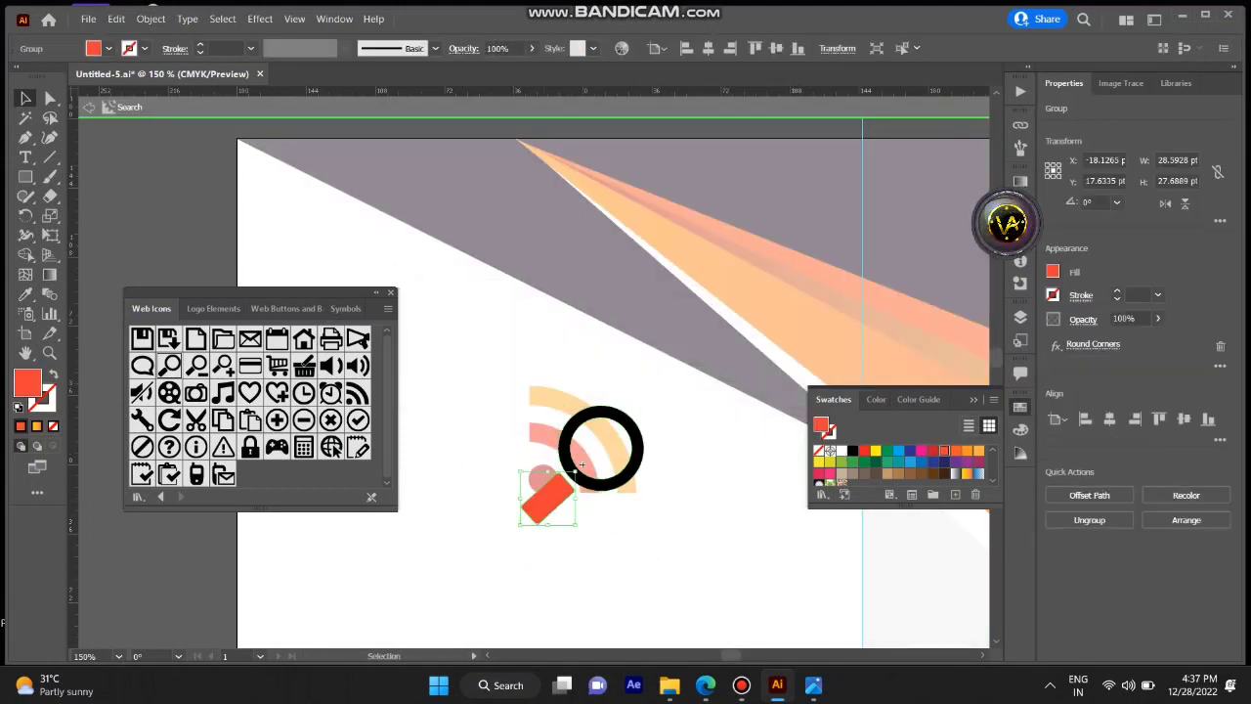
pyautogui.press('Escape')
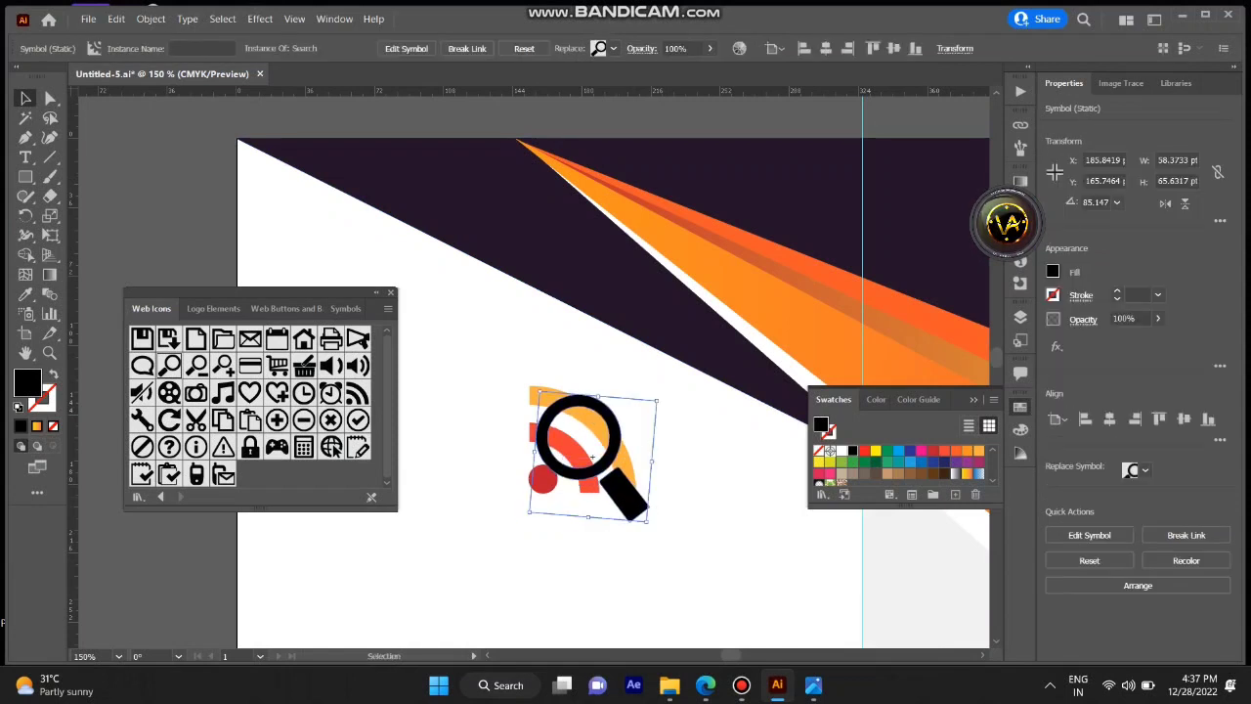
pyautogui.hotkey('ctrl', 'shift', 'a')
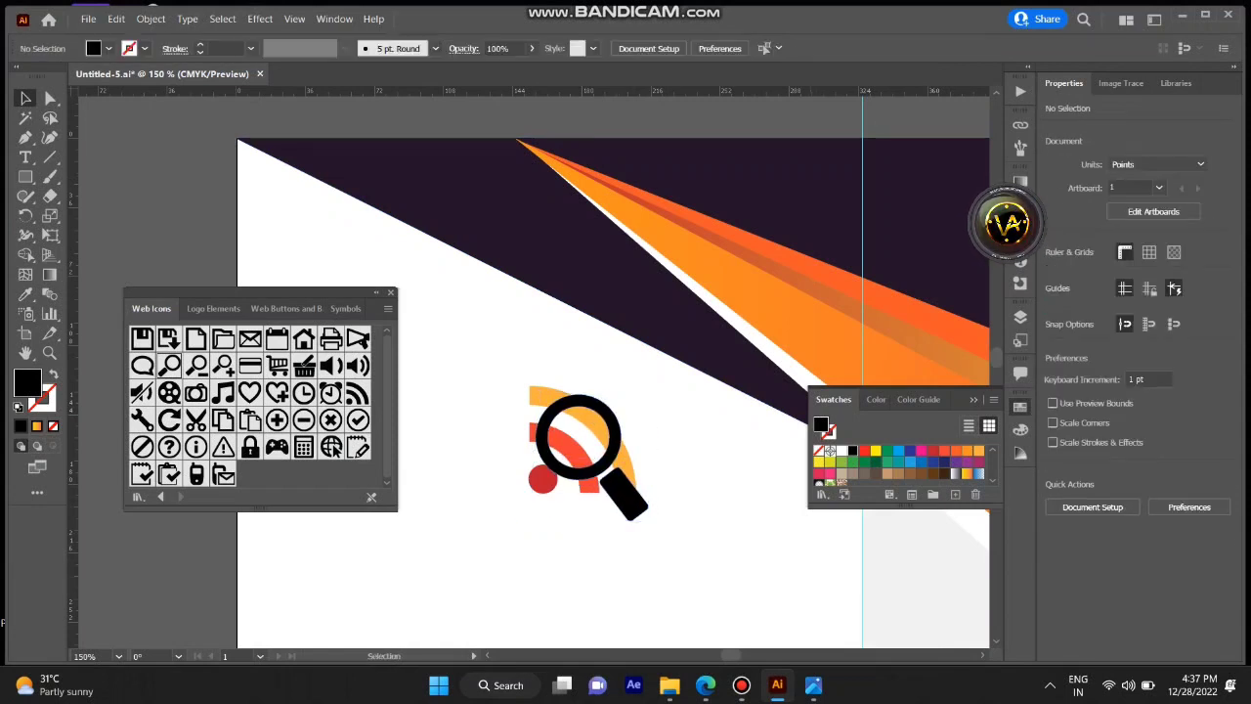
# Enlarge the magnifying glass over the feed arcs and rotate it to about 77°.
pyautogui.scroll(1, 592, 205)
pyautogui.scroll(-5, 591, 206)
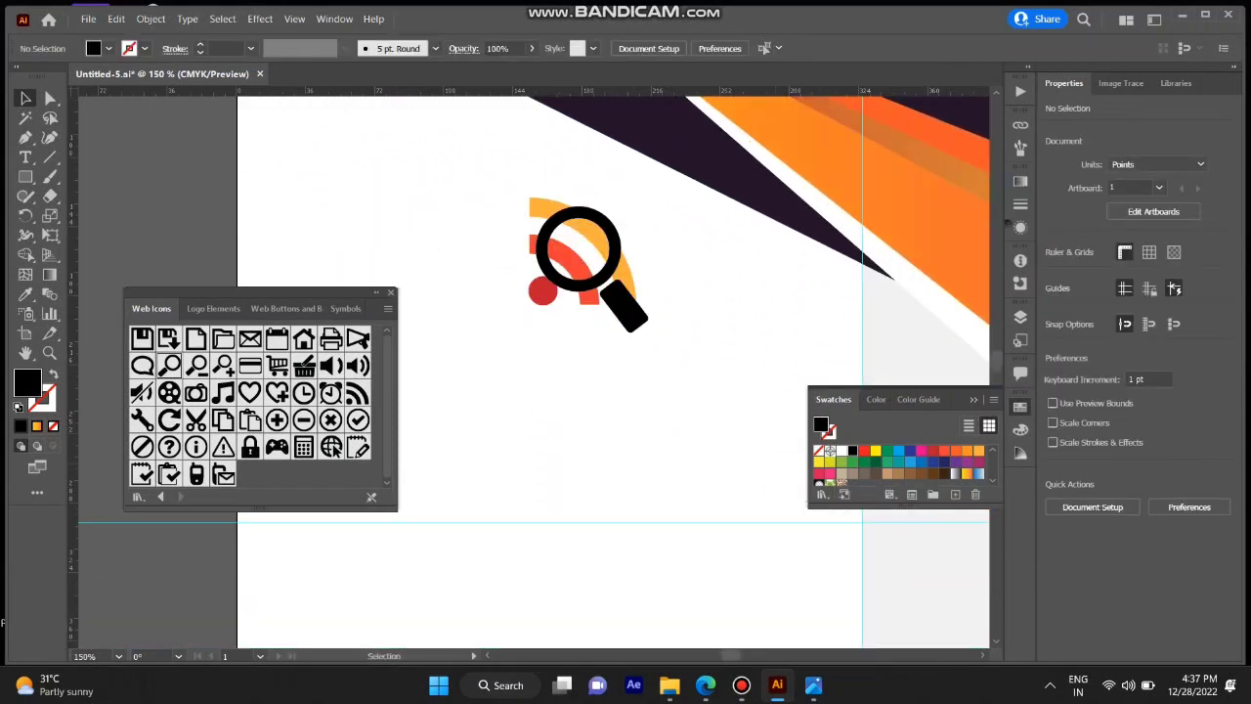
pyautogui.moveTo(591, 206); pyautogui.dragTo(598, 209)
pyautogui.hotkey('ctrl', 'shift', 'a')
pyautogui.scroll(2, 581, 283)
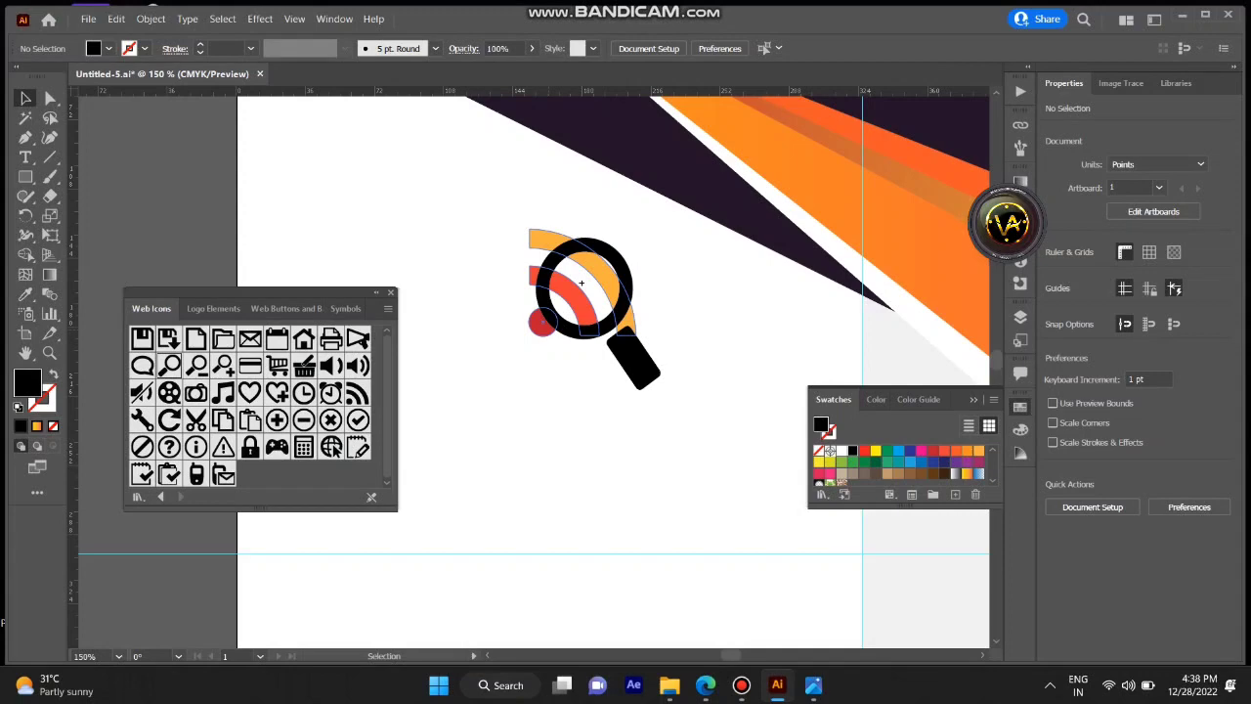
pyautogui.scroll(2, 581, 283)
pyautogui.moveTo(532, 310); pyautogui.dragTo(524, 370)
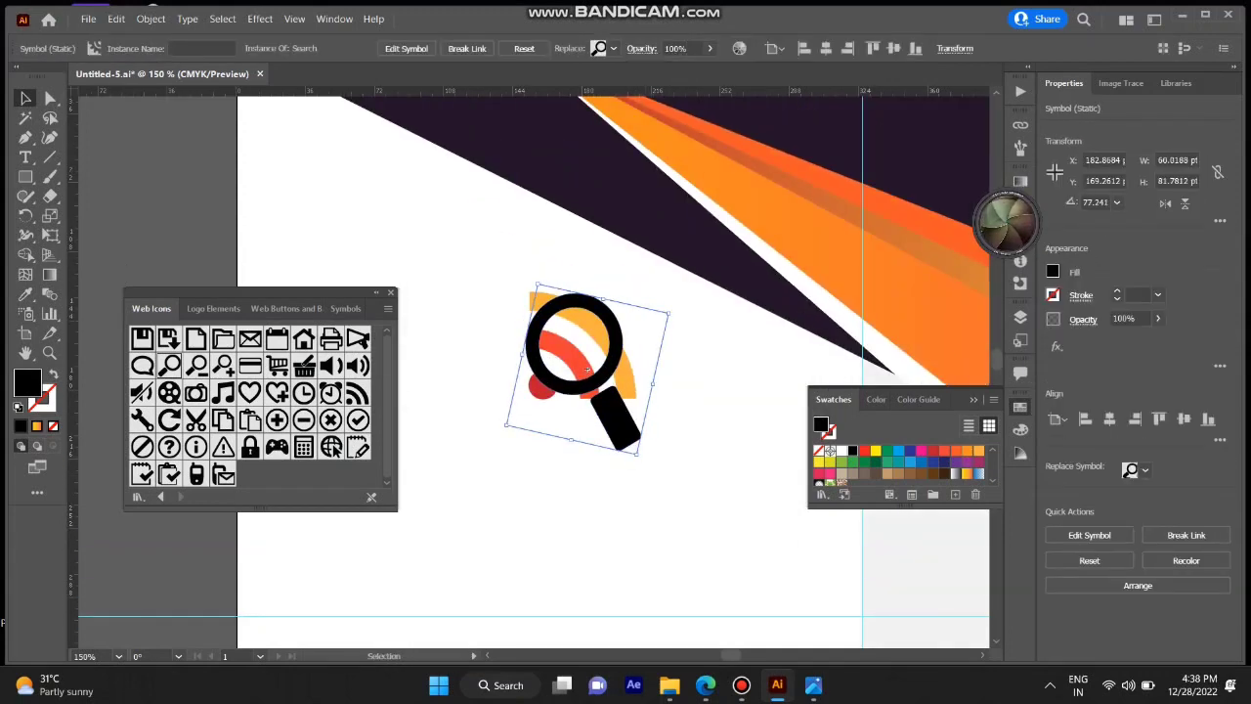
pyautogui.hotkey('ctrl', 'shift', 'a')
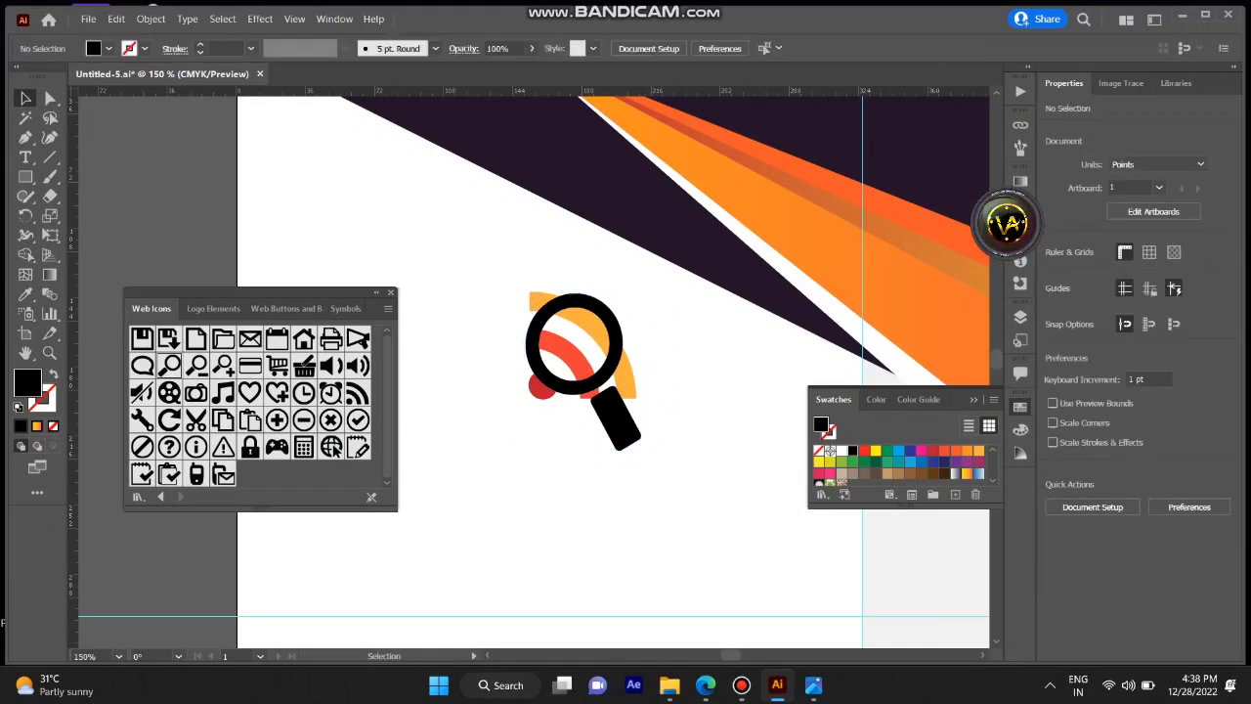
# Compare the icon with the reference image and shift the magnifying glass onto the feed icon's outer arc.
pyautogui.hotkey('alt', 'Tab')
pyautogui.hotkey('alt', 'Tab')
pyautogui.moveTo(637, 421); pyautogui.dragTo(670, 401)
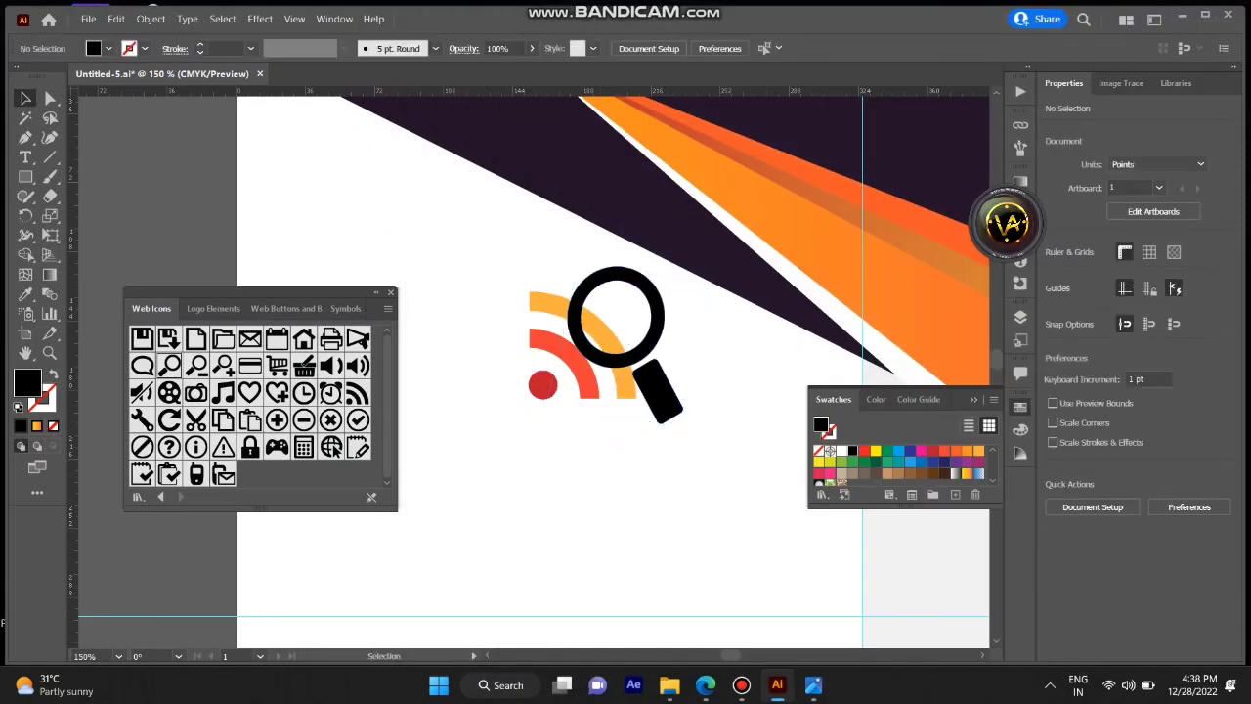
pyautogui.hotkey('alt', 'Tab')
pyautogui.hotkey('alt', 'Tab')
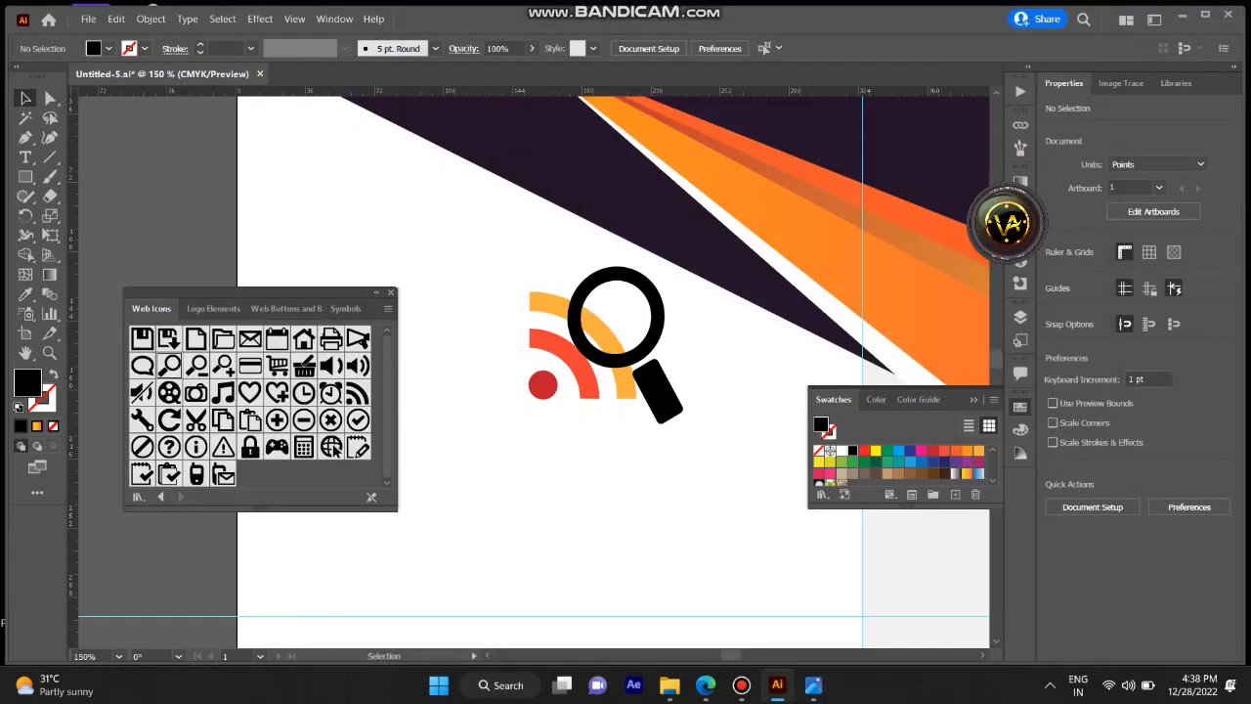
# Try drawing an unfilled rectangle of about 239 × 186 pt below the icon with a 40 pt yellow-to-red gradient stroke.
pyautogui.hotkey('ctrl', '-')
pyautogui.hotkey('ctrl', '-')
pyautogui.hotkey('ctrl', '-')
pyautogui.click(743, 289)
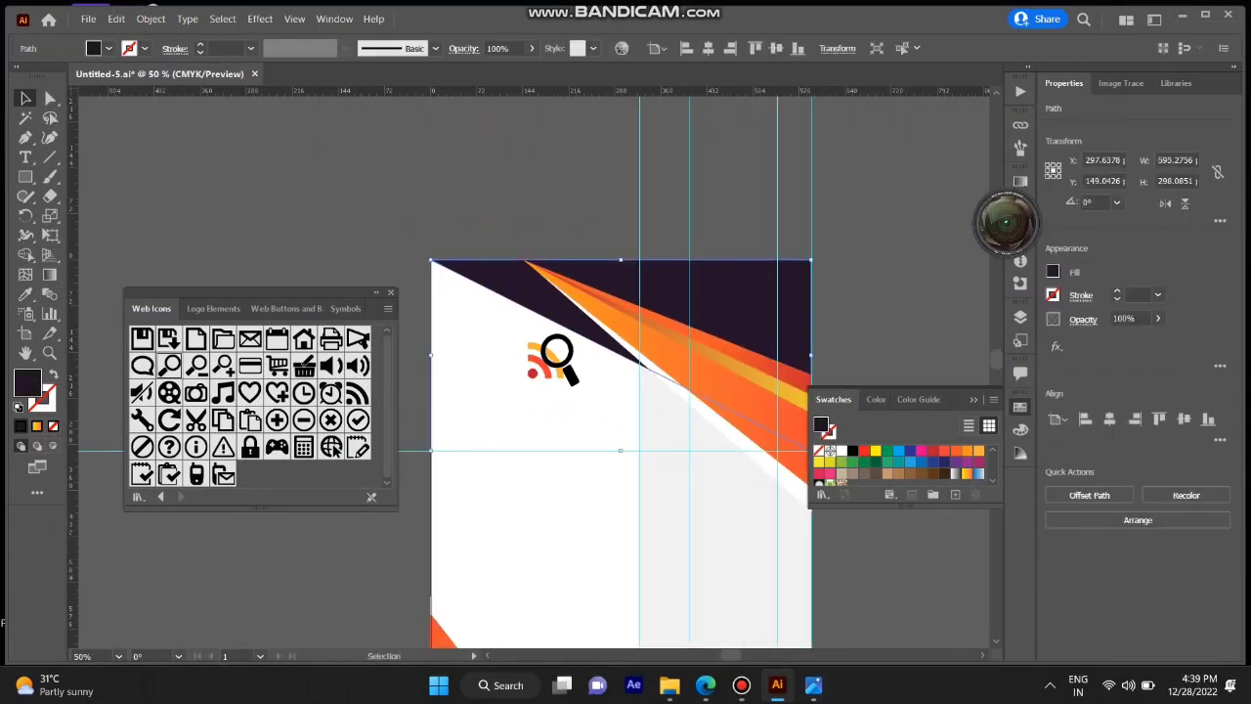
pyautogui.press('F6')
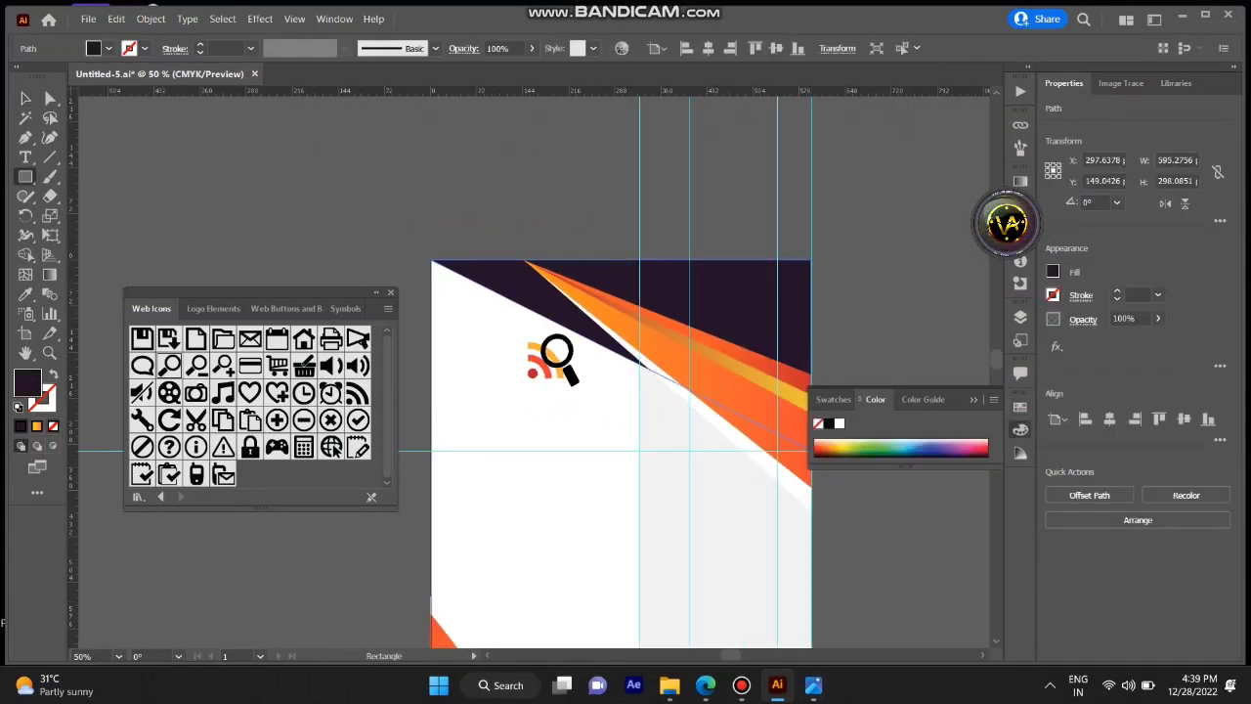
pyautogui.press('/')
pyautogui.press('x')
pyautogui.press('.')
pyautogui.moveTo(533, 549); pyautogui.dragTo(686, 440)
pyautogui.click(250, 48)
pyautogui.click(264, 339)
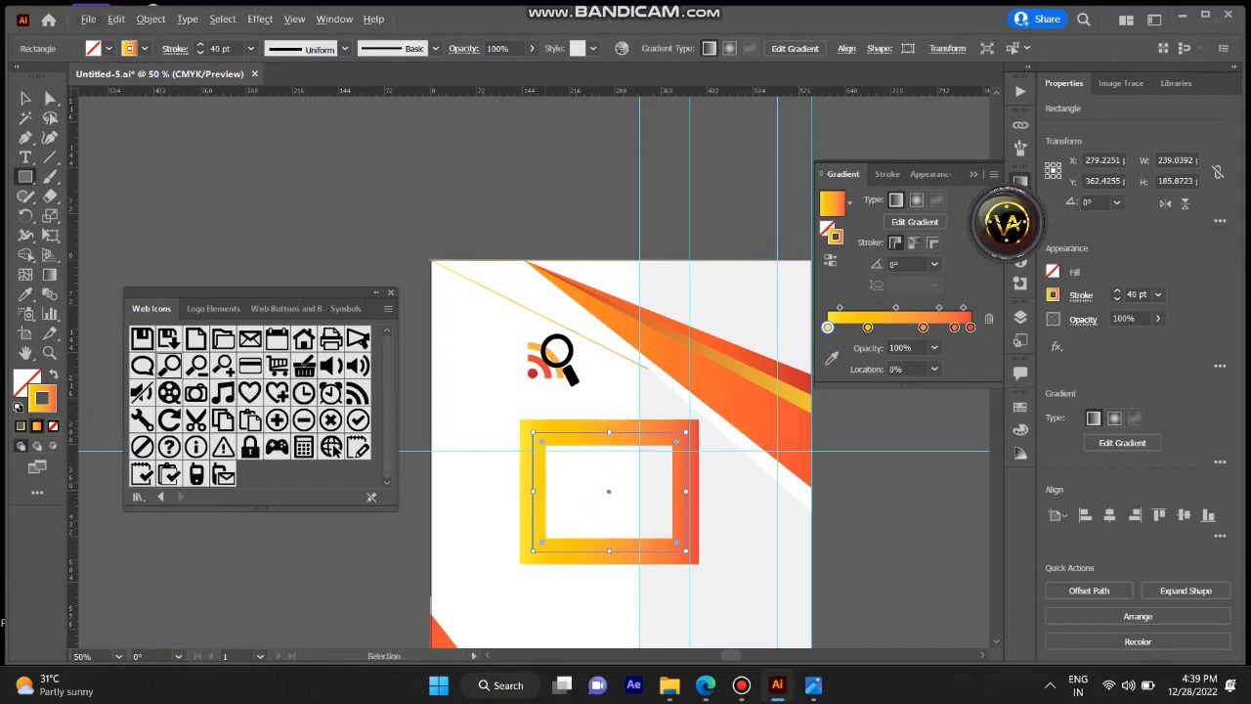
# Try rounding the rectangle's corners to 23 pt and rotating it to about 147.5° as a near-square diamond.
pyautogui.hotkey('ctrl', '+')
pyautogui.scroll(2, 386, 478)
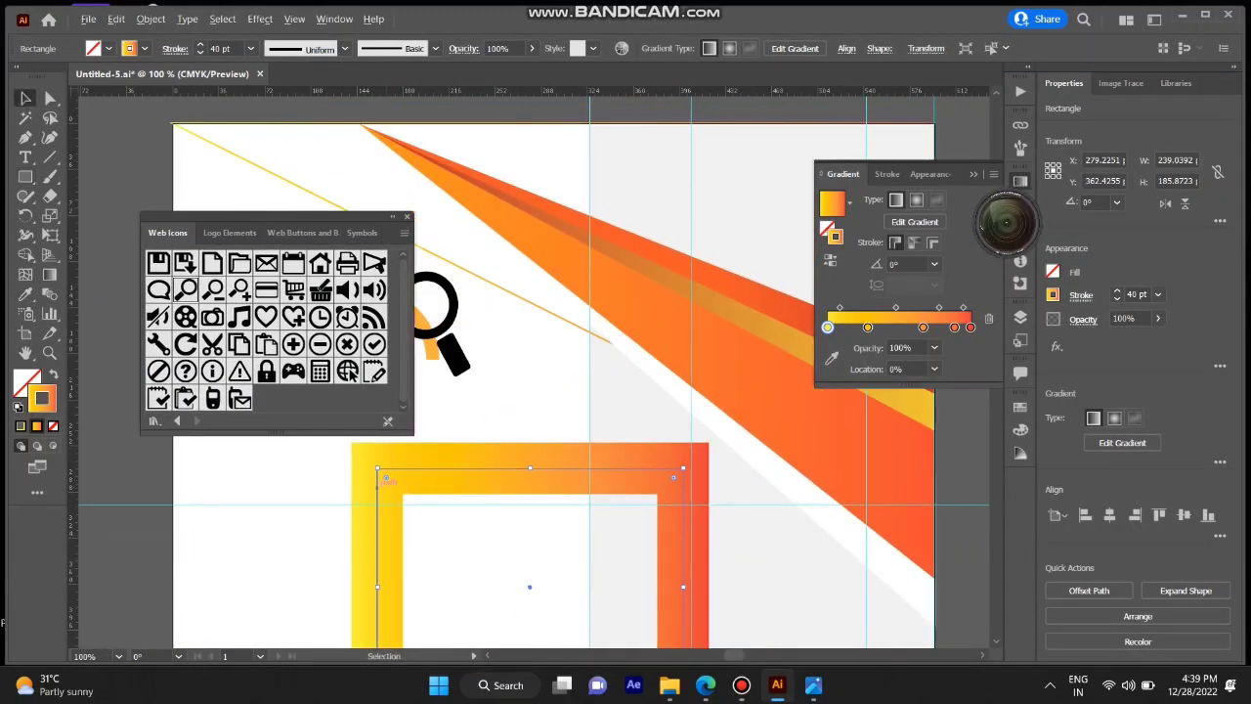
pyautogui.moveTo(386, 478); pyautogui.dragTo(435, 470)
pyautogui.scroll(-2, 435, 469)
pyautogui.scroll(3, 435, 469)
pyautogui.moveTo(410, 547); pyautogui.dragTo(402, 561)
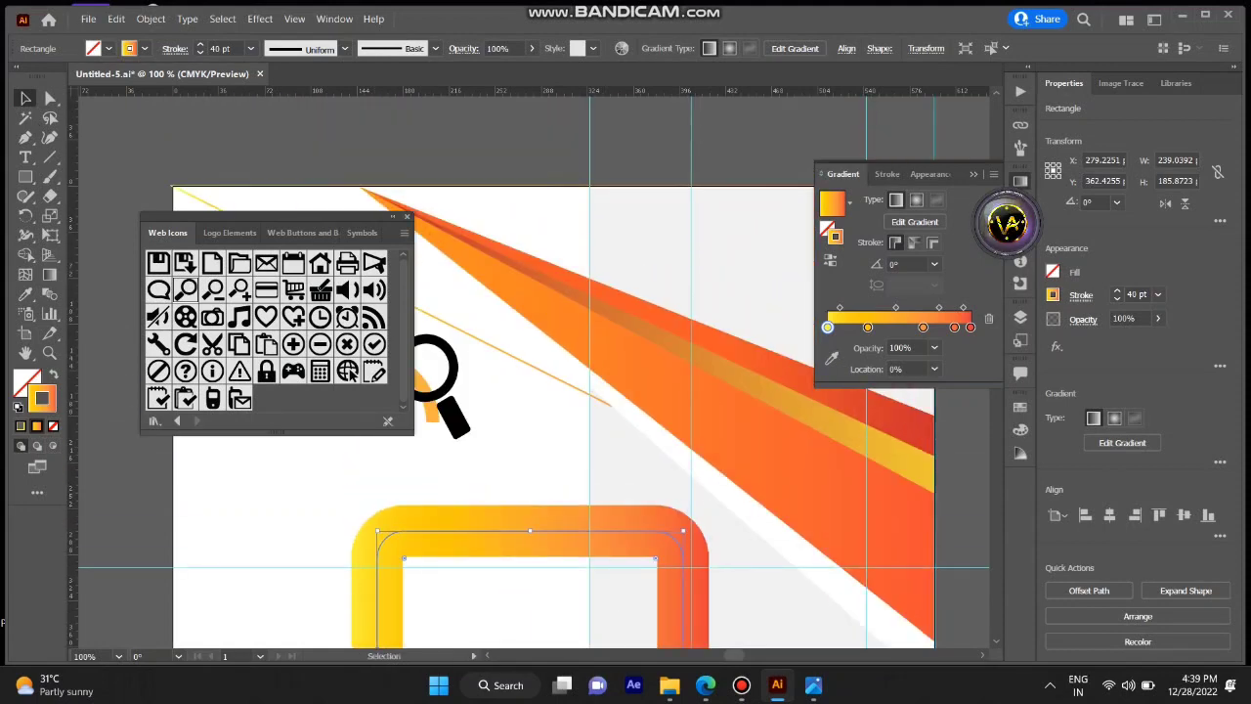
pyautogui.scroll(-3, 533, 391)
pyautogui.click(1219, 220)
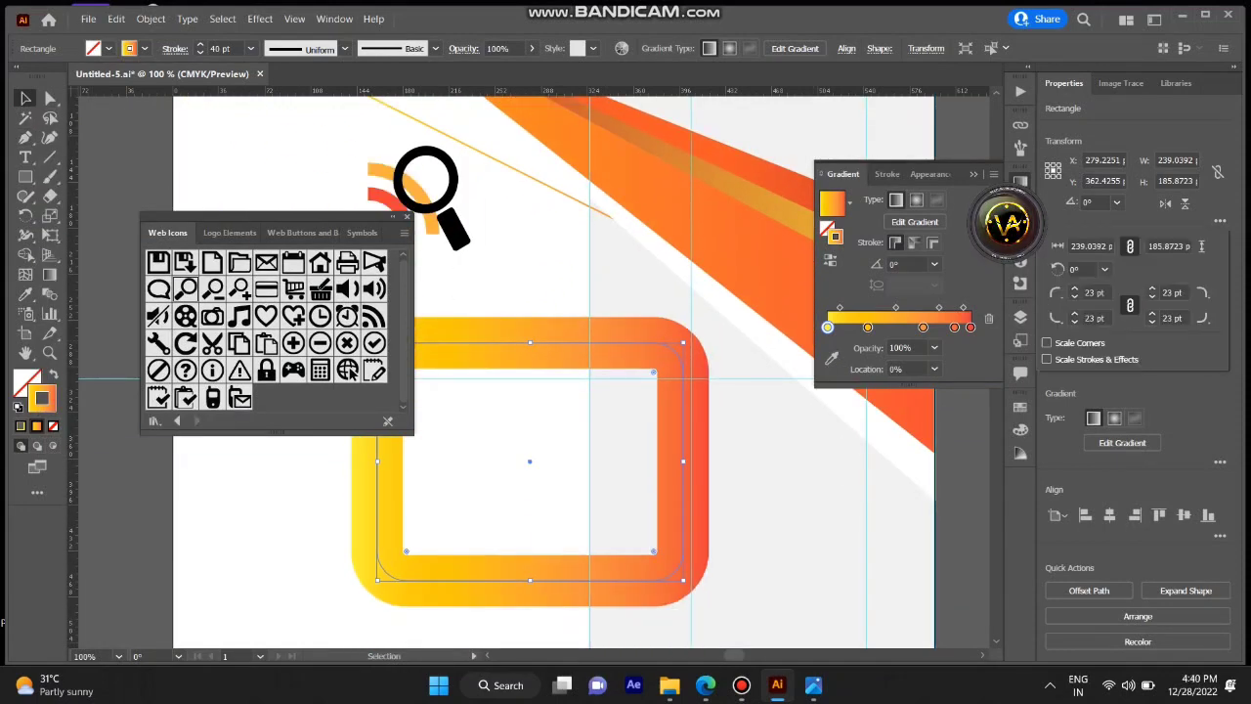
pyautogui.press('Return')
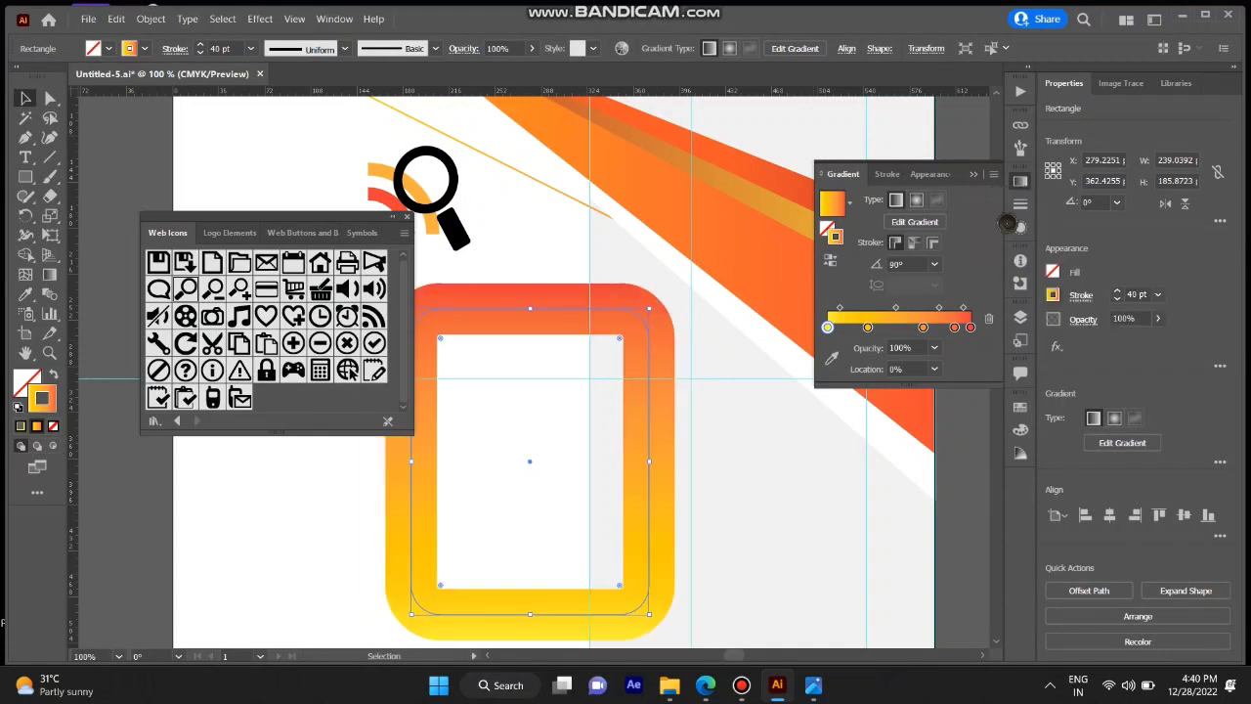
pyautogui.moveTo(649, 614); pyautogui.dragTo(485, 293)
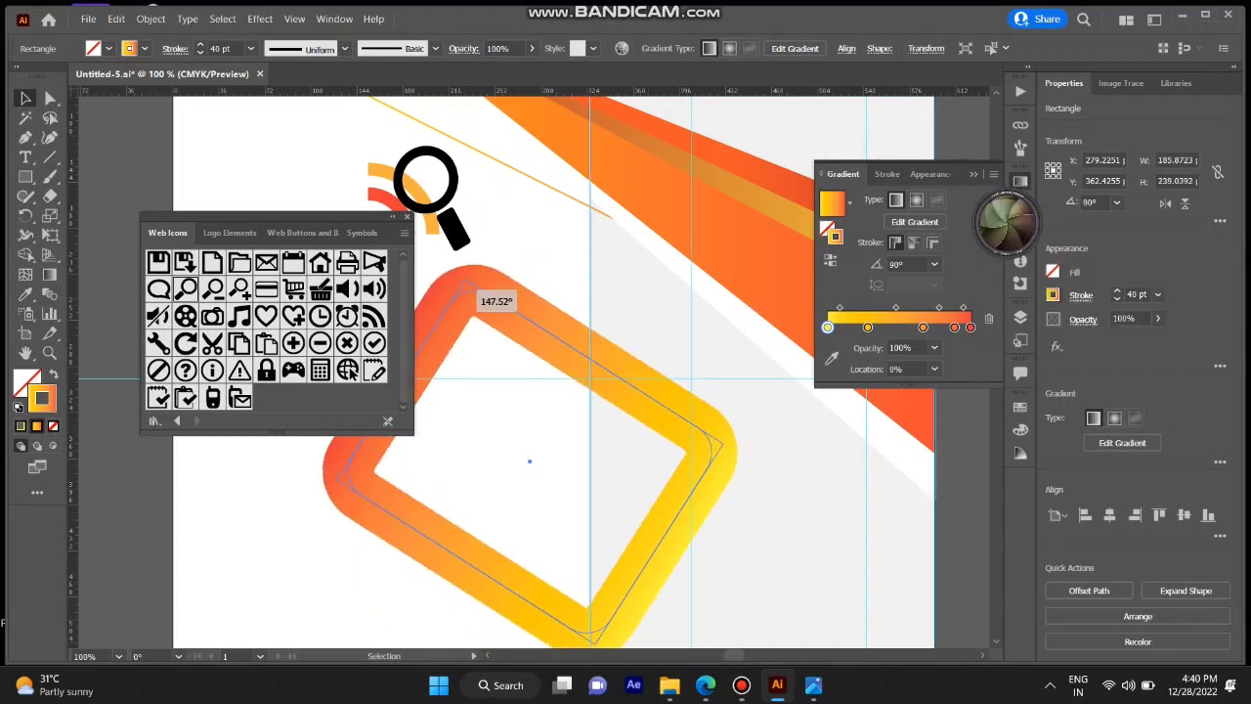
pyautogui.moveTo(586, 615); pyautogui.dragTo(571, 452)
pyautogui.hotkey('ctrl', '-')
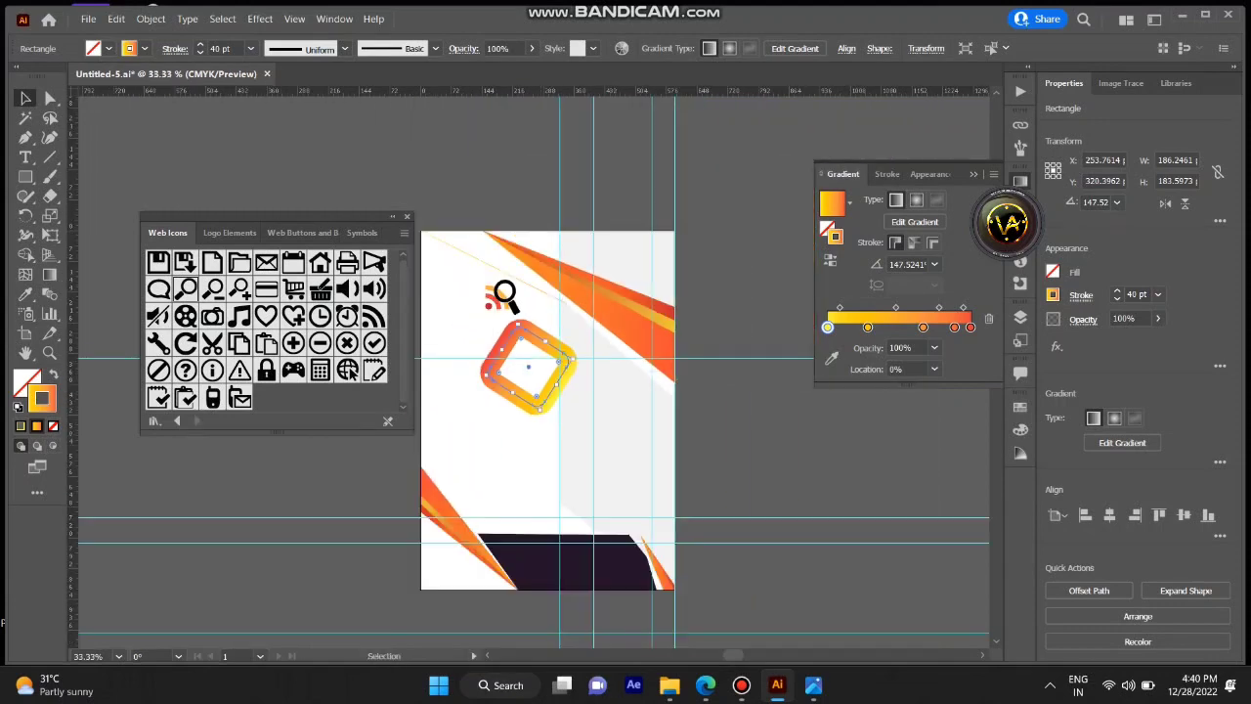
# Undo the thick gradient rectangle and the accidental colour changes to the dark header shape.
pyautogui.hotkey('ctrl', 'z')
pyautogui.hotkey('ctrl', 'z')
pyautogui.hotkey('ctrl', 'z')
pyautogui.hotkey('ctrl', 'z')
pyautogui.hotkey('ctrl', 'z')
pyautogui.hotkey('ctrl', 'z')
pyautogui.hotkey('ctrl', 'z')
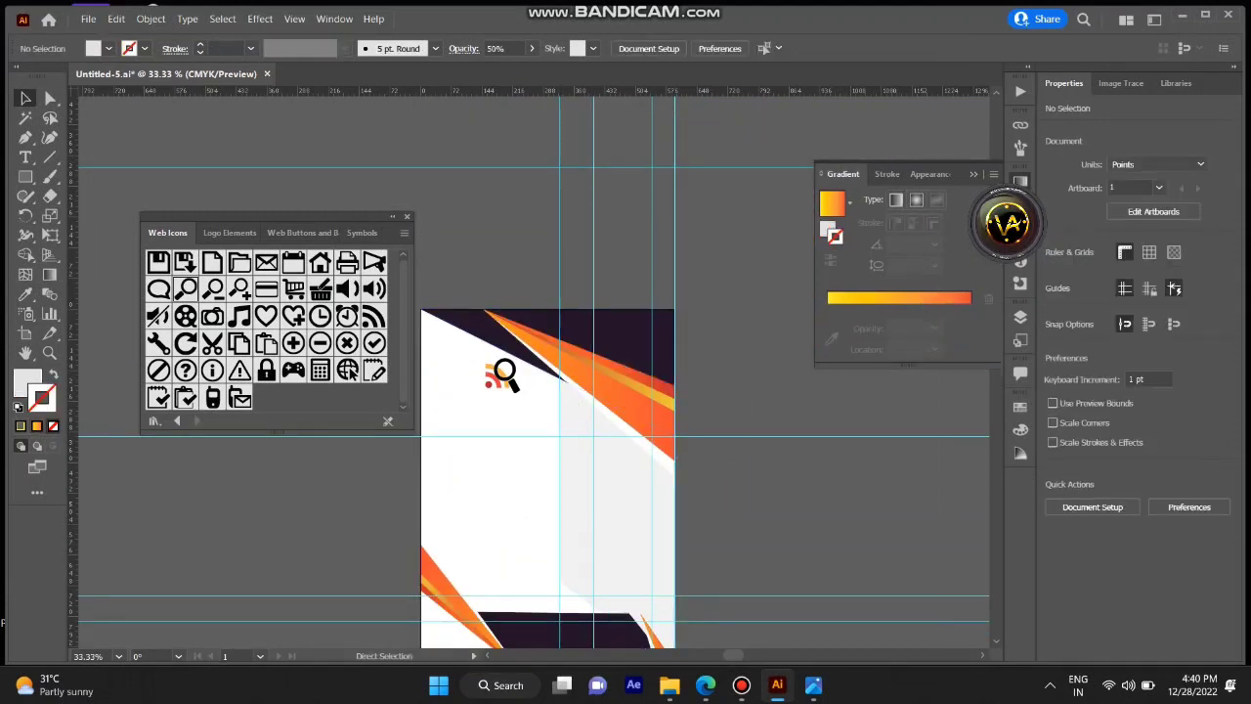
# Draw a rectangle of about 179 × 123 pt below the icon with no fill and a 20 pt yellow-to-red gradient stroke.
pyautogui.hotkey('ctrl', '+')
pyautogui.press('m')
pyautogui.moveTo(427, 571); pyautogui.dragTo(580, 466)
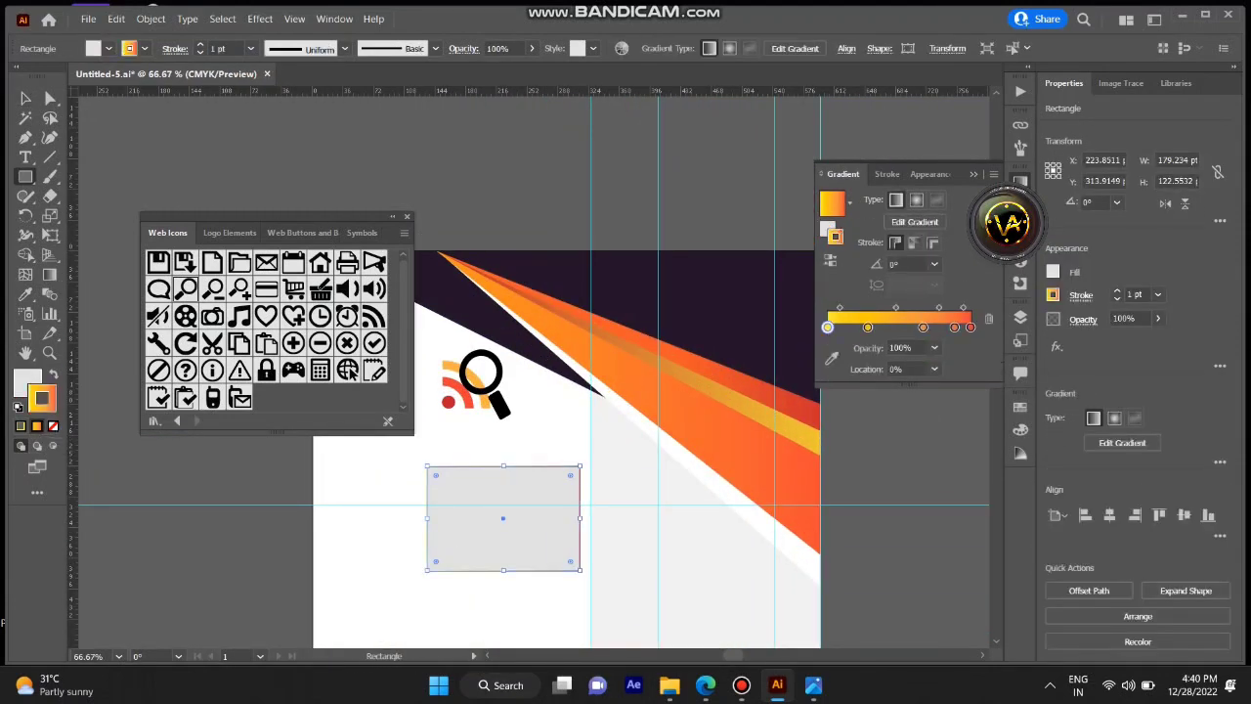
pyautogui.press('/')
pyautogui.click(98, 48)
pyautogui.click(250, 48)
pyautogui.click(270, 354)
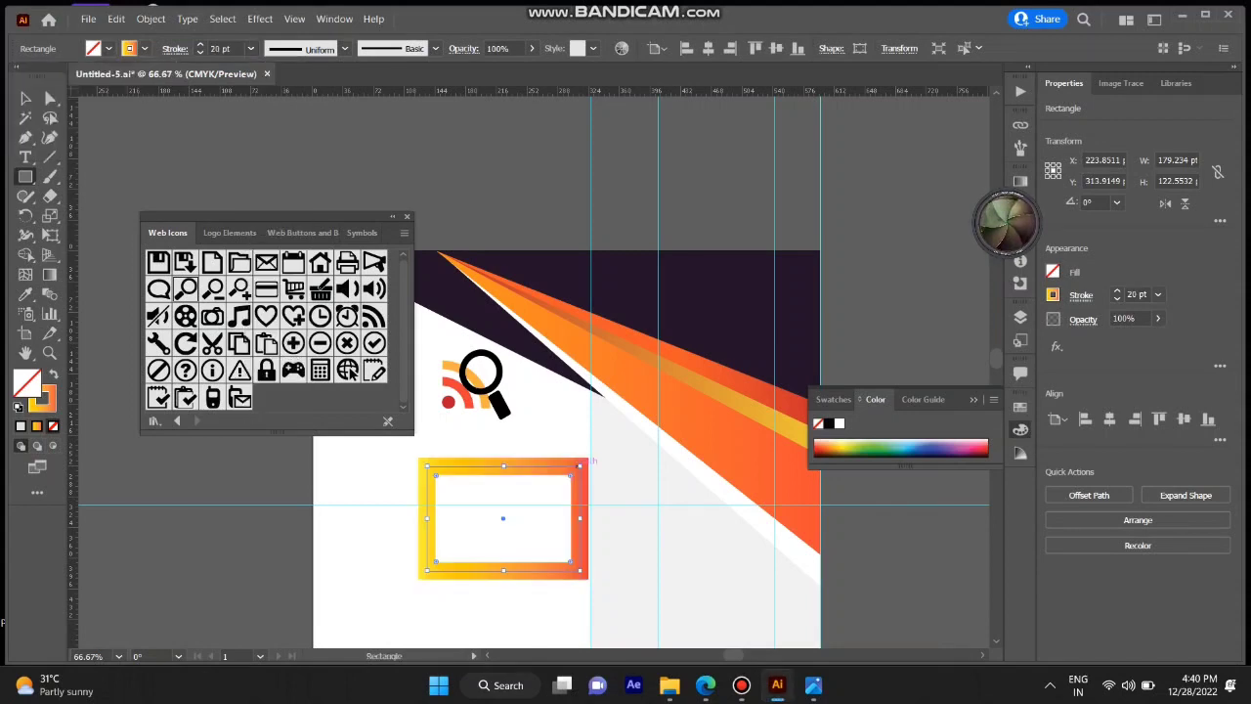
# Round all four corners of the gradient-stroked rectangle.
pyautogui.hotkey('ctrl', '+')
pyautogui.hotkey('ctrl', '+')
pyautogui.moveTo(691, 335); pyautogui.dragTo(673, 353)
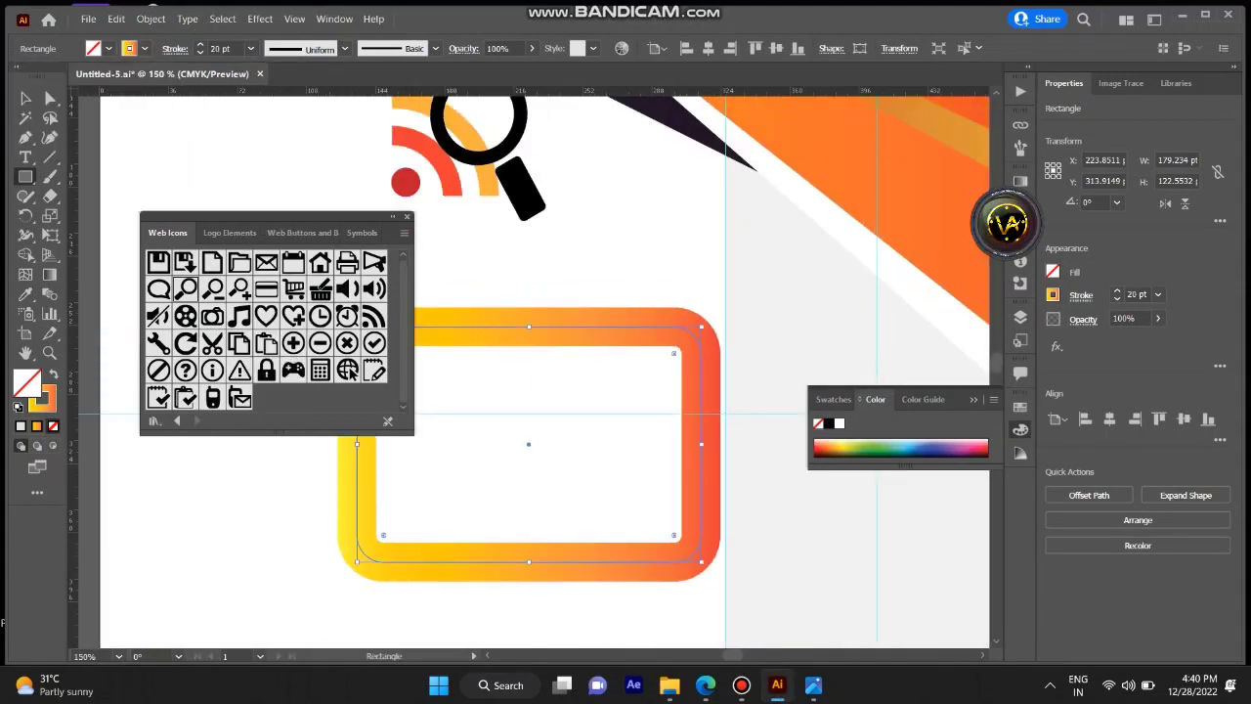
# Resize the rounded frame to a near-square and rotate it to about 226° so it forms a diamond.
pyautogui.moveTo(709, 571); pyautogui.dragTo(619, 522)
pyautogui.scroll(-2, 529, 391)
pyautogui.moveTo(533, 558); pyautogui.dragTo(526, 422)
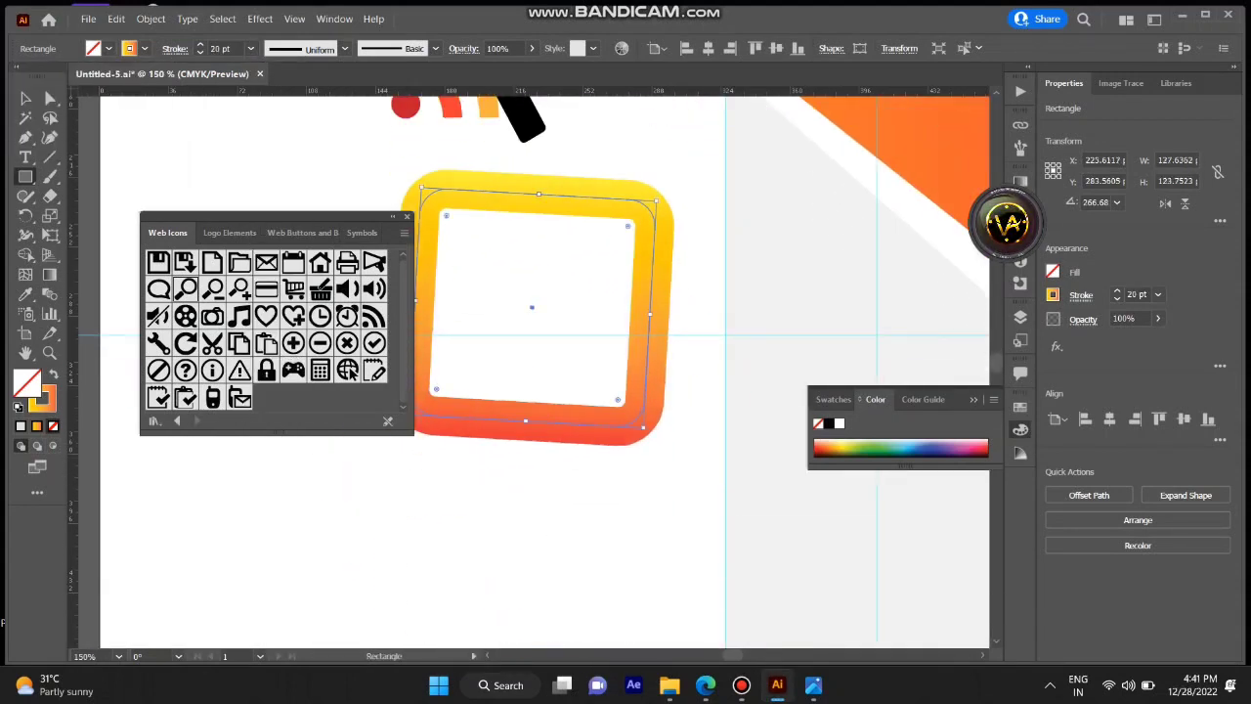
pyautogui.moveTo(650, 435); pyautogui.dragTo(539, 481)
pyautogui.hotkey('ctrl', '+')
pyautogui.hotkey('ctrl', '+')
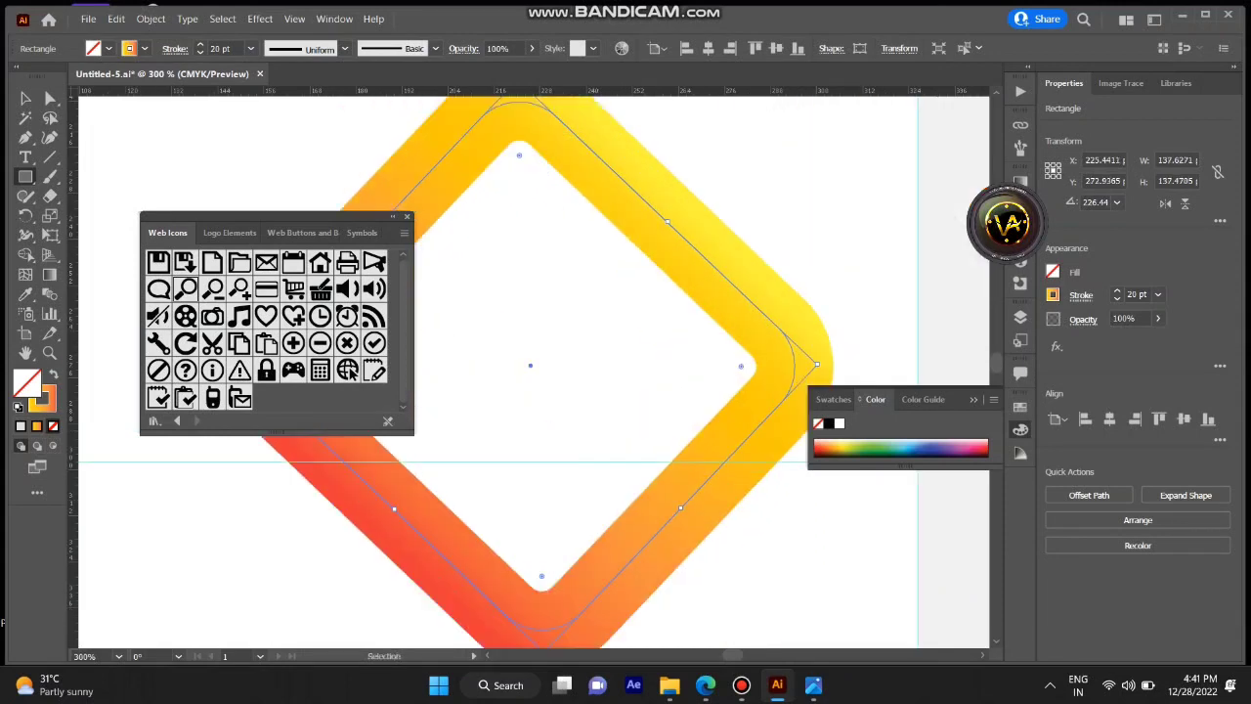
# Move the gradient diamond frame onto the dark header so its upper corner overlaps the artboard's top edge.
pyautogui.hotkey('ctrl', '-')
pyautogui.hotkey('ctrl', '-')
pyautogui.hotkey('ctrl', '-')
pyautogui.hotkey('ctrl', '-')
pyautogui.hotkey('ctrl', '-')
pyautogui.hotkey('ctrl', '-')
pyautogui.press('v')
pyautogui.moveTo(545, 344); pyautogui.dragTo(666, 263)
pyautogui.hotkey('ctrl', '+')
pyautogui.hotkey('ctrl', '+')
pyautogui.hotkey('ctrl', '+')
pyautogui.hotkey('ctrl', '+')
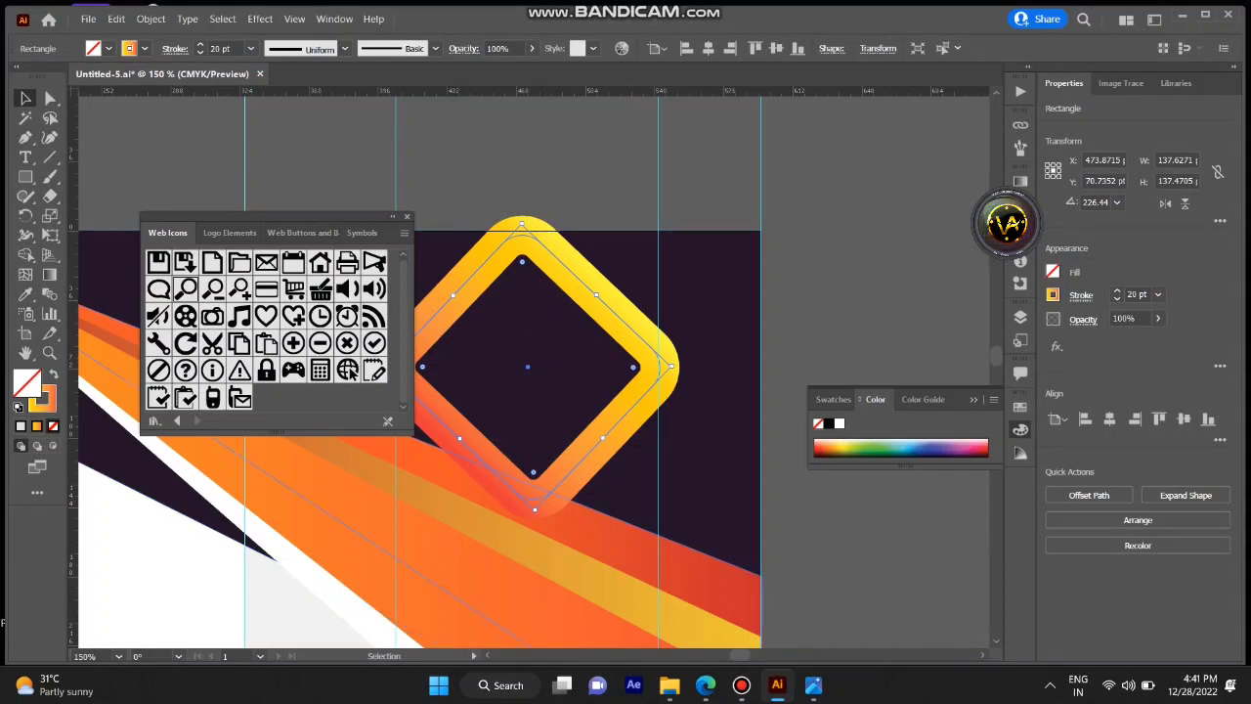
# Nudge the diamond frame slightly upward on the header and try bringing the dark header shape to the front.
pyautogui.hotkey('ctrl', 'shift', 'b')
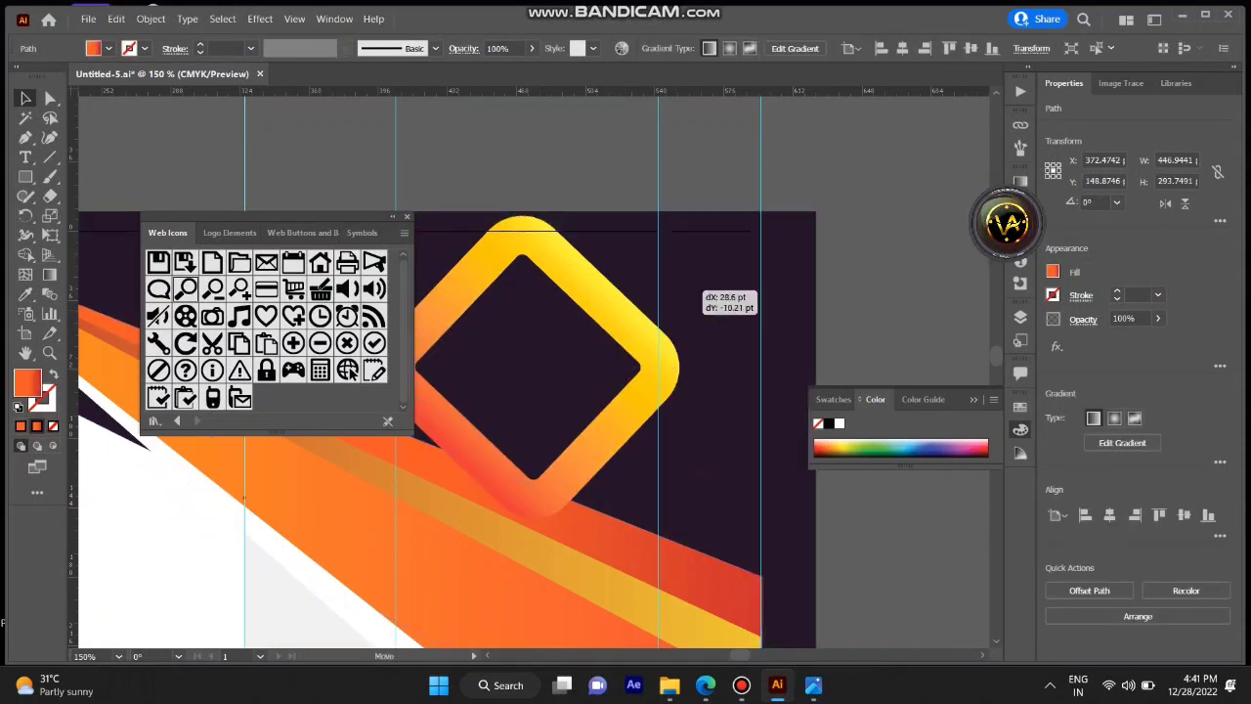
pyautogui.moveTo(586, 273)
pyautogui.mouseDown()
pyautogui.moveTo(593, 257)
pyautogui.moveTo(586, 273)
pyautogui.mouseUp()
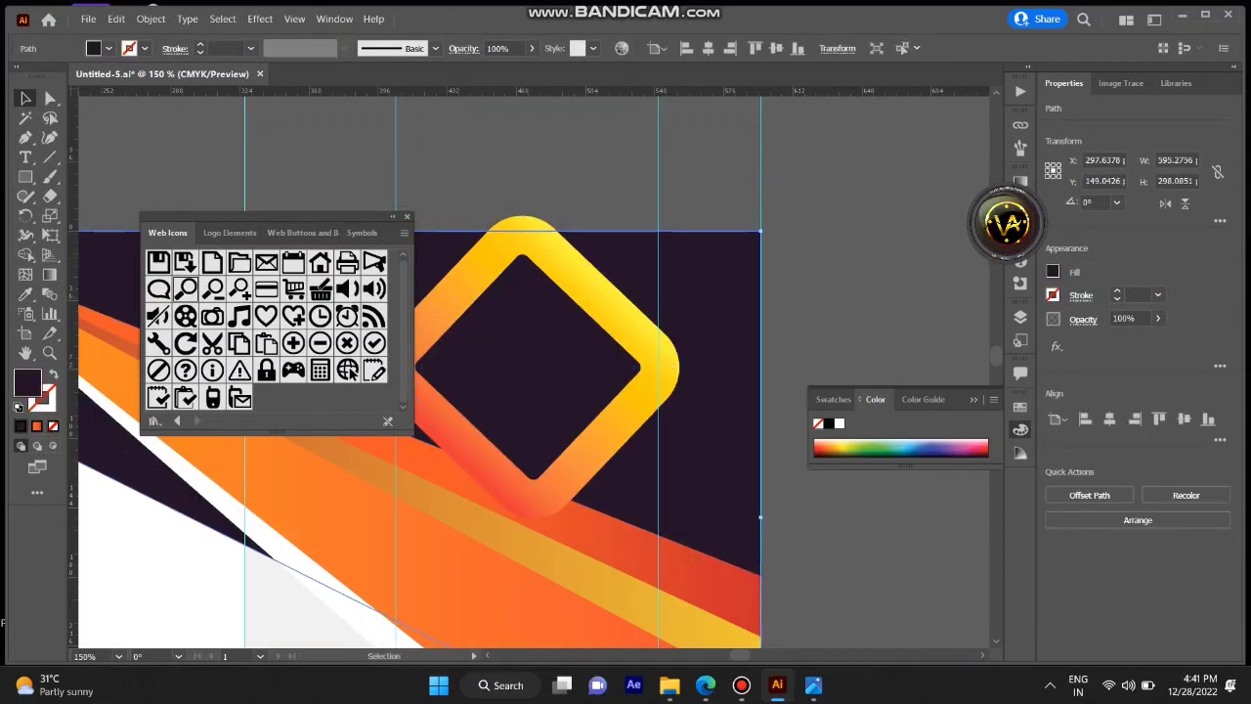
pyautogui.scroll(-2, 587, 273)
pyautogui.moveTo(559, 426)
pyautogui.mouseDown()
pyautogui.moveTo(543, 434)
pyautogui.moveTo(584, 413)
pyautogui.moveTo(559, 426)
pyautogui.mouseUp()
pyautogui.hotkey('ctrl', 'shift', ']')
pyautogui.hotkey('ctrl', 'z')
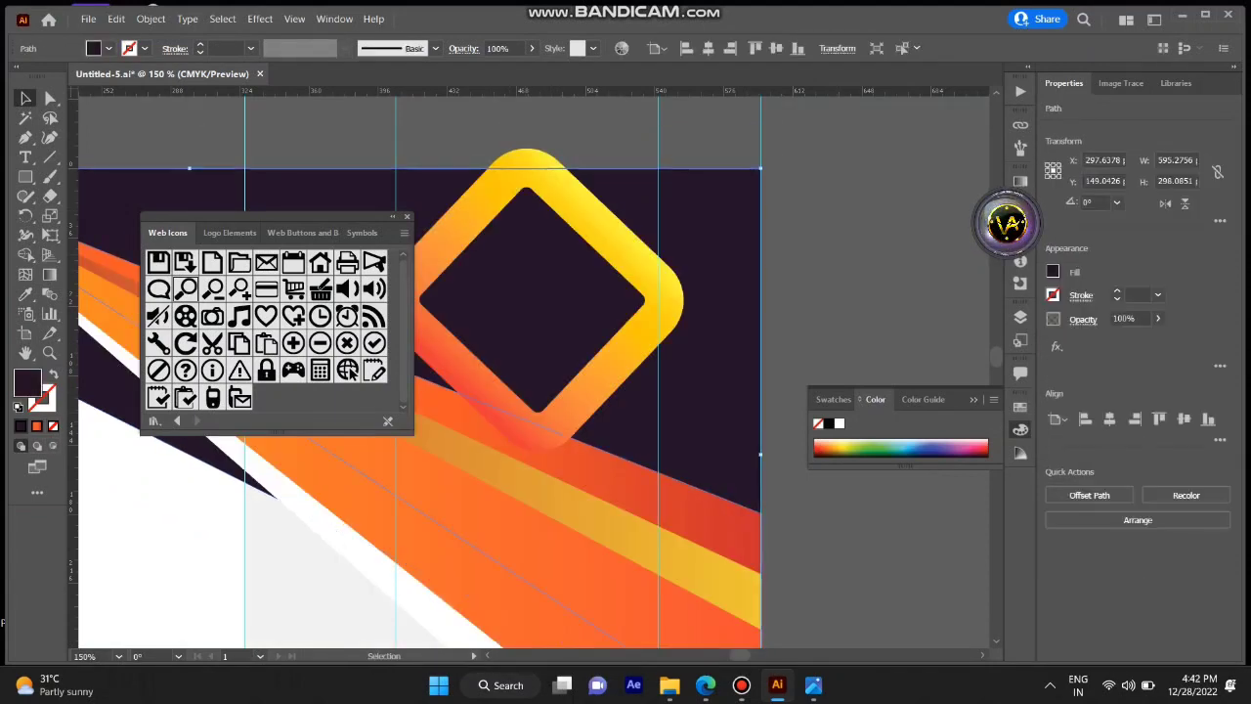
# Set the diamond frame's stroke to 6 pt, shrink it to about 50 pt wide, and place it inside the dark header.
pyautogui.moveTo(645, 283); pyautogui.dragTo(715, 336)
pyautogui.click(250, 48)
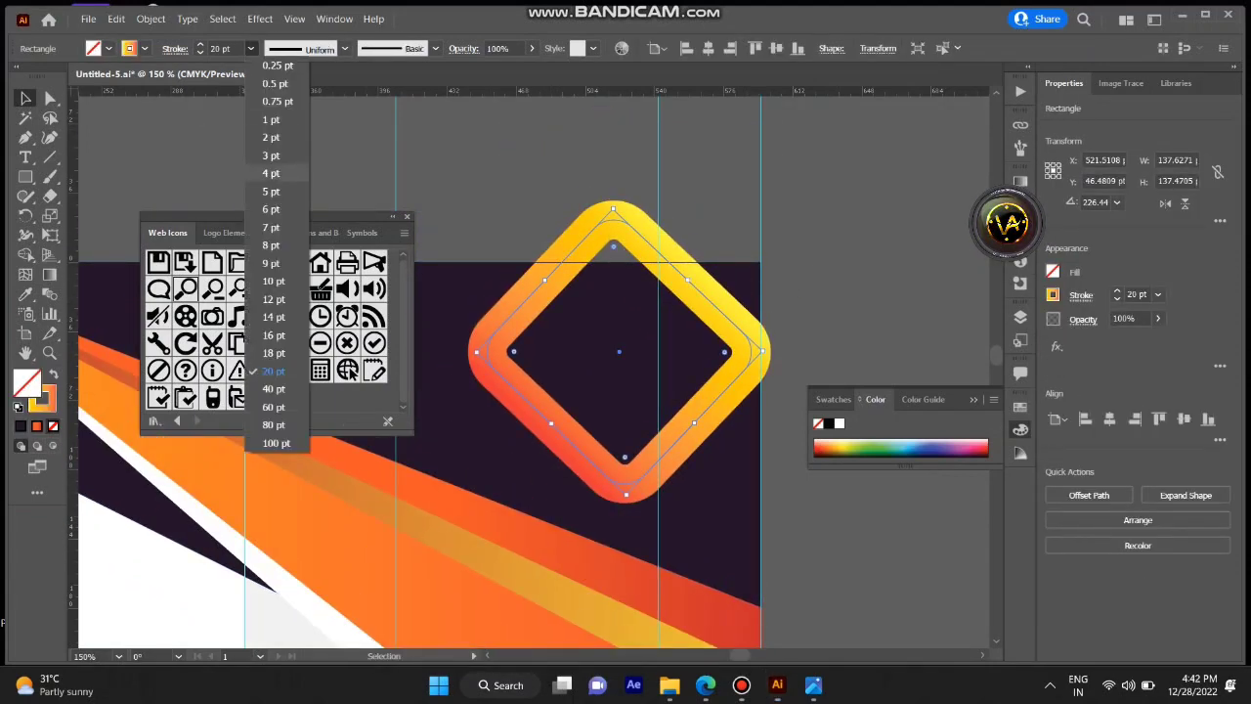
pyautogui.click(270, 208)
pyautogui.moveTo(620, 461)
pyautogui.mouseDown()
pyautogui.moveTo(617, 303)
pyautogui.moveTo(613, 328)
pyautogui.mouseUp()
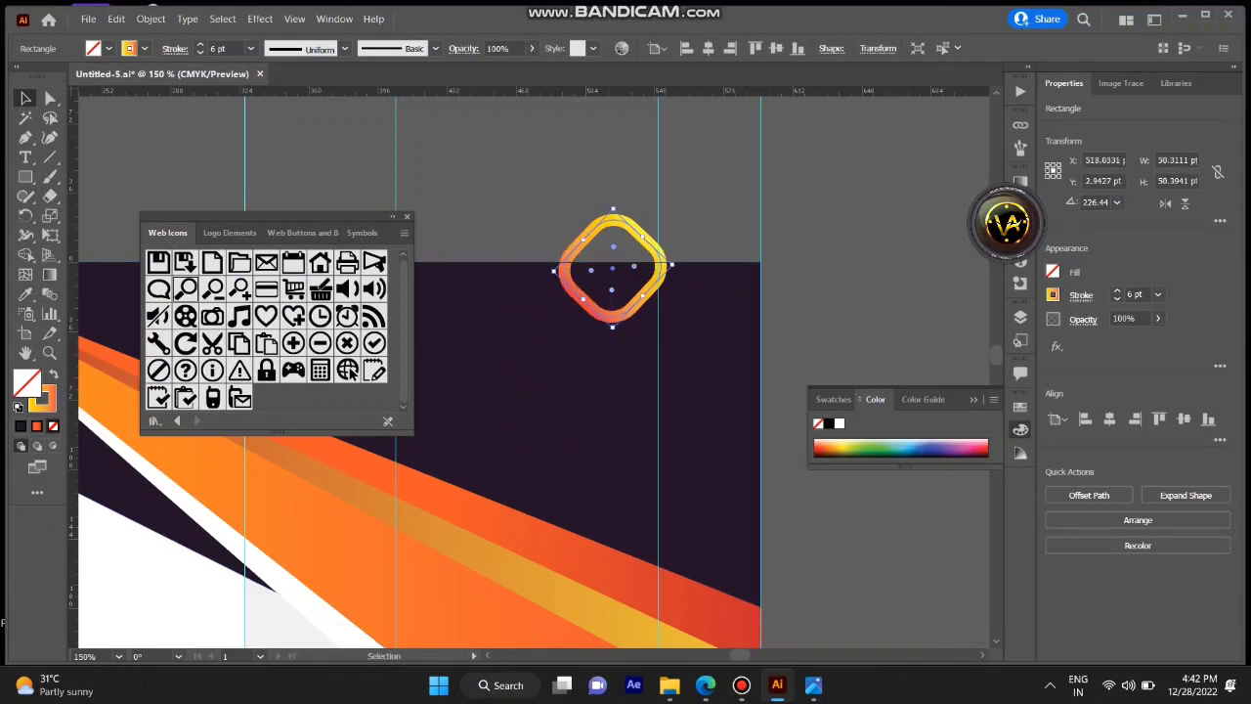
pyautogui.moveTo(630, 229); pyautogui.dragTo(587, 291)
pyautogui.hotkey('ctrl', 'shift', 'a')
pyautogui.scroll(-3, 528, 371)
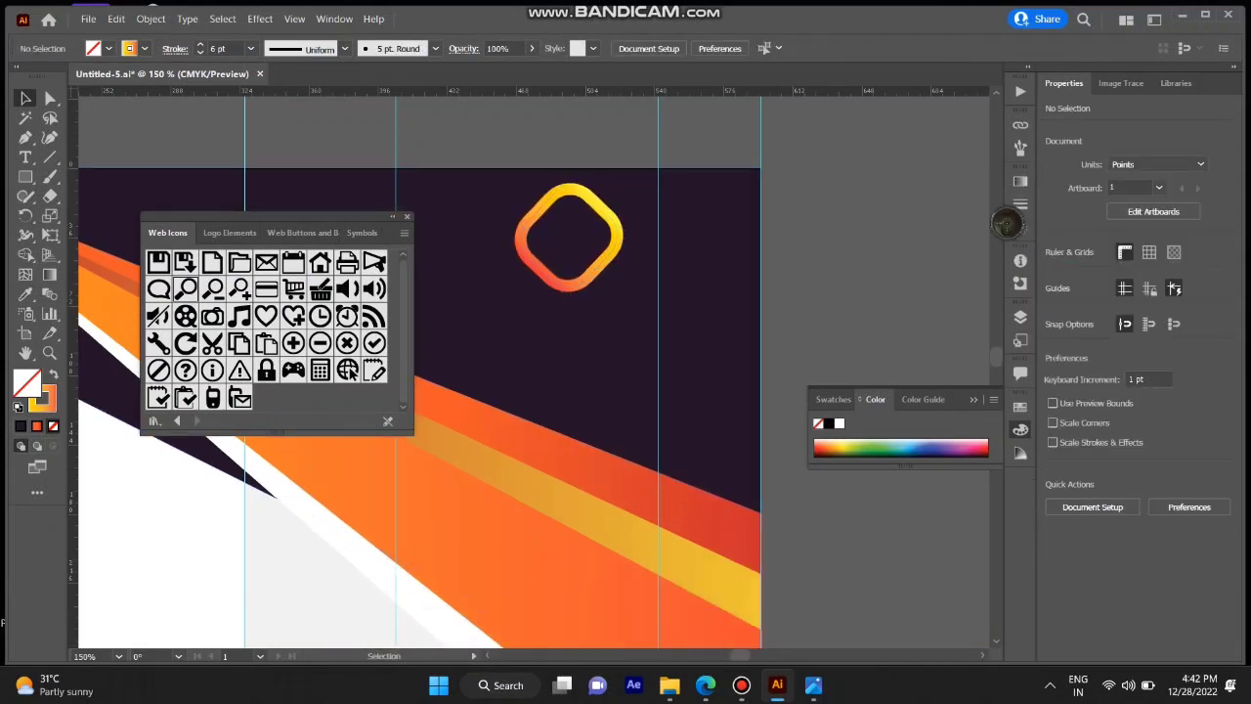
# Add the two-line point text "Your Compony Logo" on the dark header below the diamond frame.
pyautogui.hscroll(2, 528, 371)
pyautogui.scroll(3, 534, 372)
pyautogui.hscroll(-4, 535, 372)
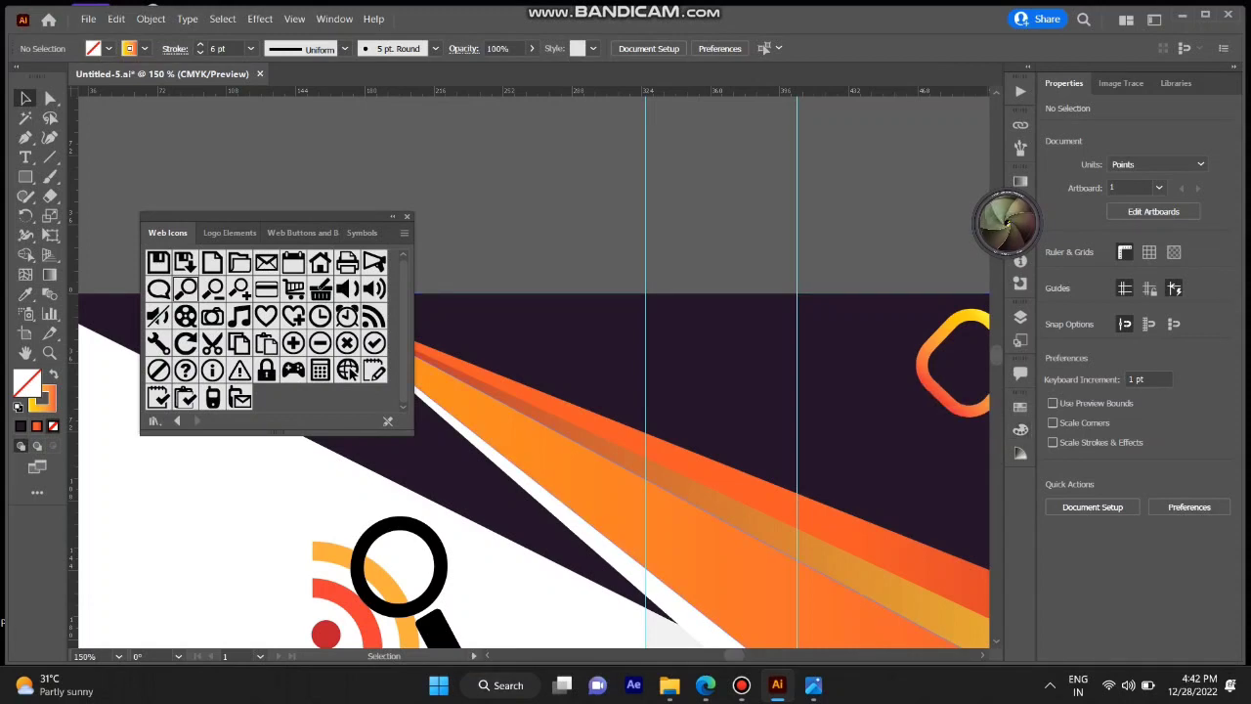
pyautogui.scroll(-2, 534, 371)
pyautogui.hscroll(2, 535, 371)
pyautogui.moveTo(274, 217); pyautogui.dragTo(221, 129)
pyautogui.click(728, 257)
pyautogui.scroll(2, 877, 203)
pyautogui.press('t')
pyautogui.scroll(-3, 529, 372)
pyautogui.click(335, 430)
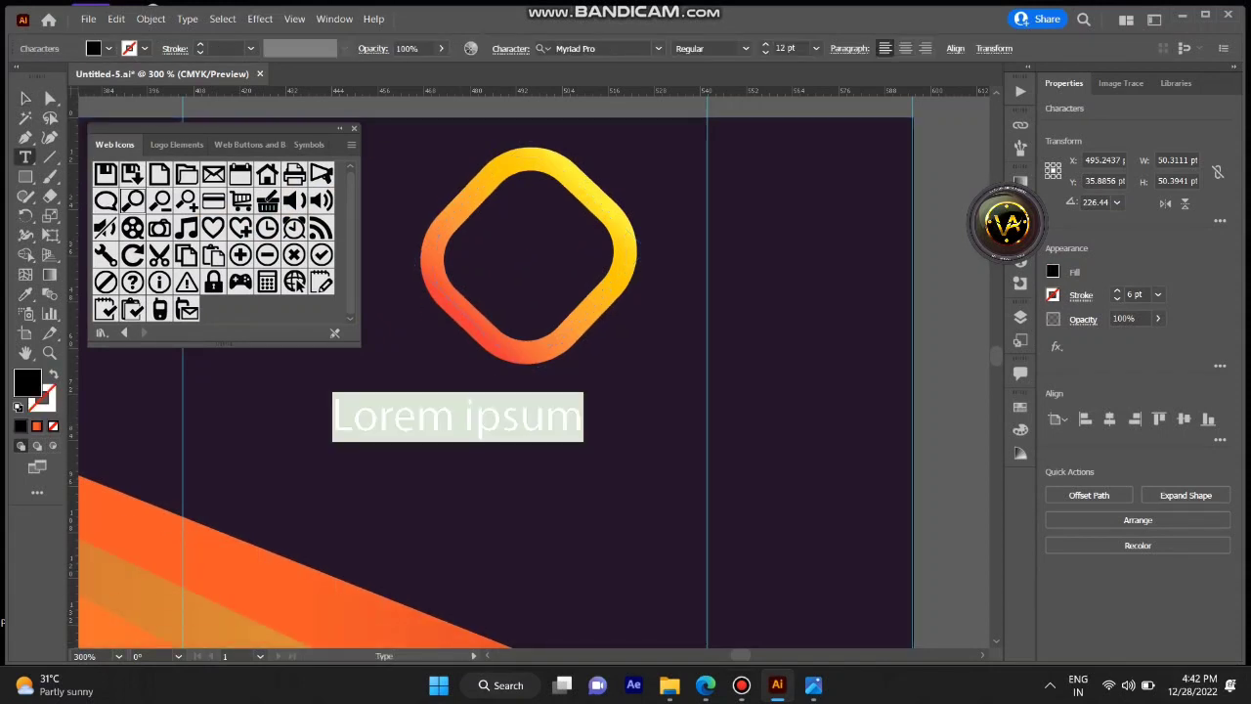
pyautogui.write('y')
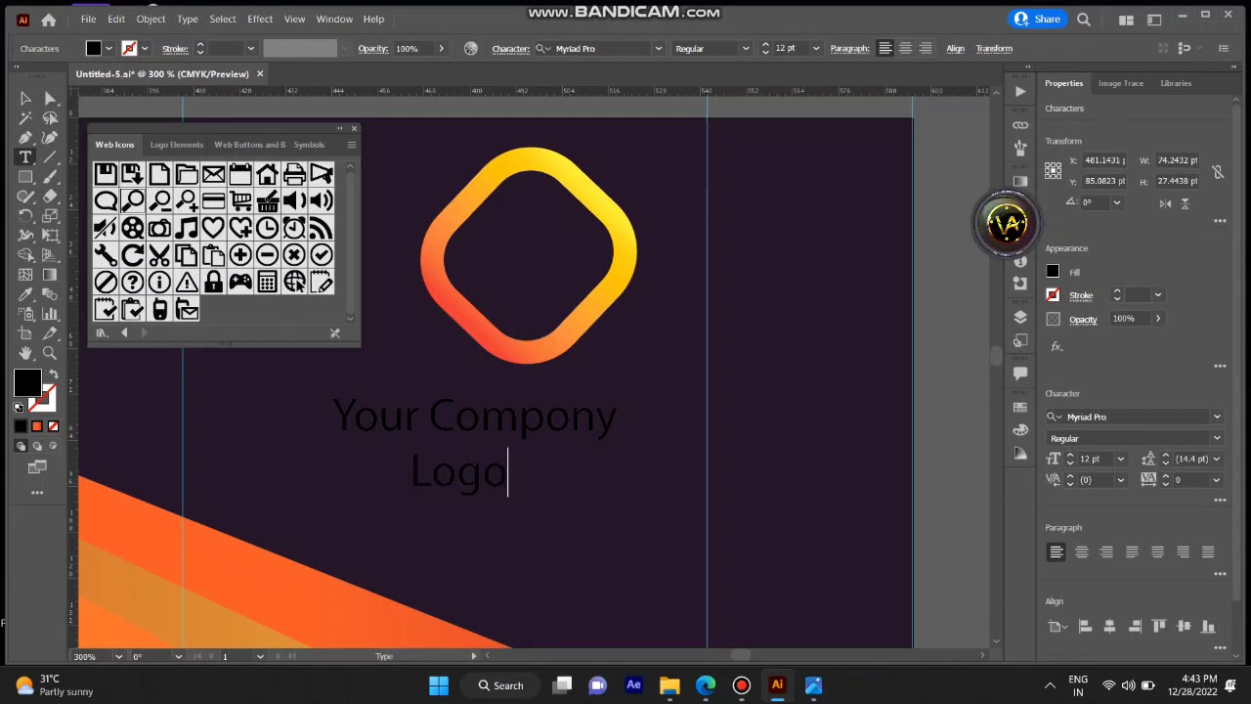
# Set the company logo text to Arial Rounded MT Bold with a white fill.
pyautogui.hotkey('ctrl', 'a')
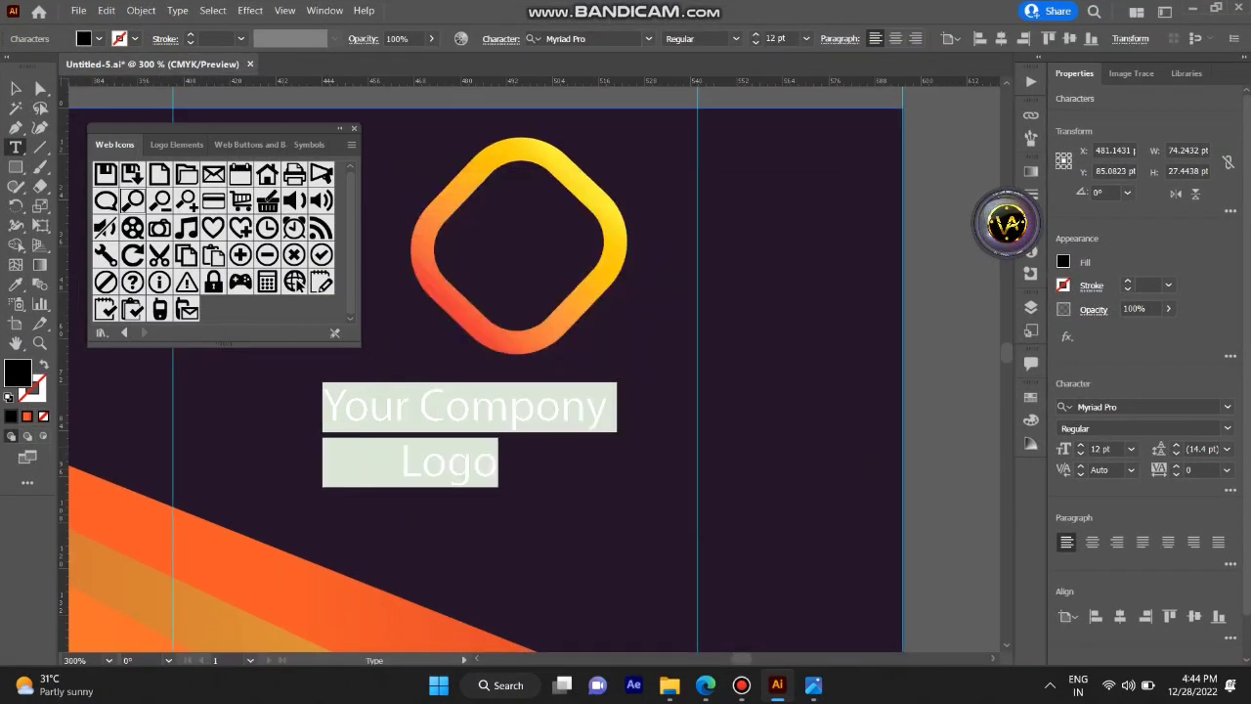
pyautogui.write('Arial Rounded')
pyautogui.press('Return')
pyautogui.press('Escape')
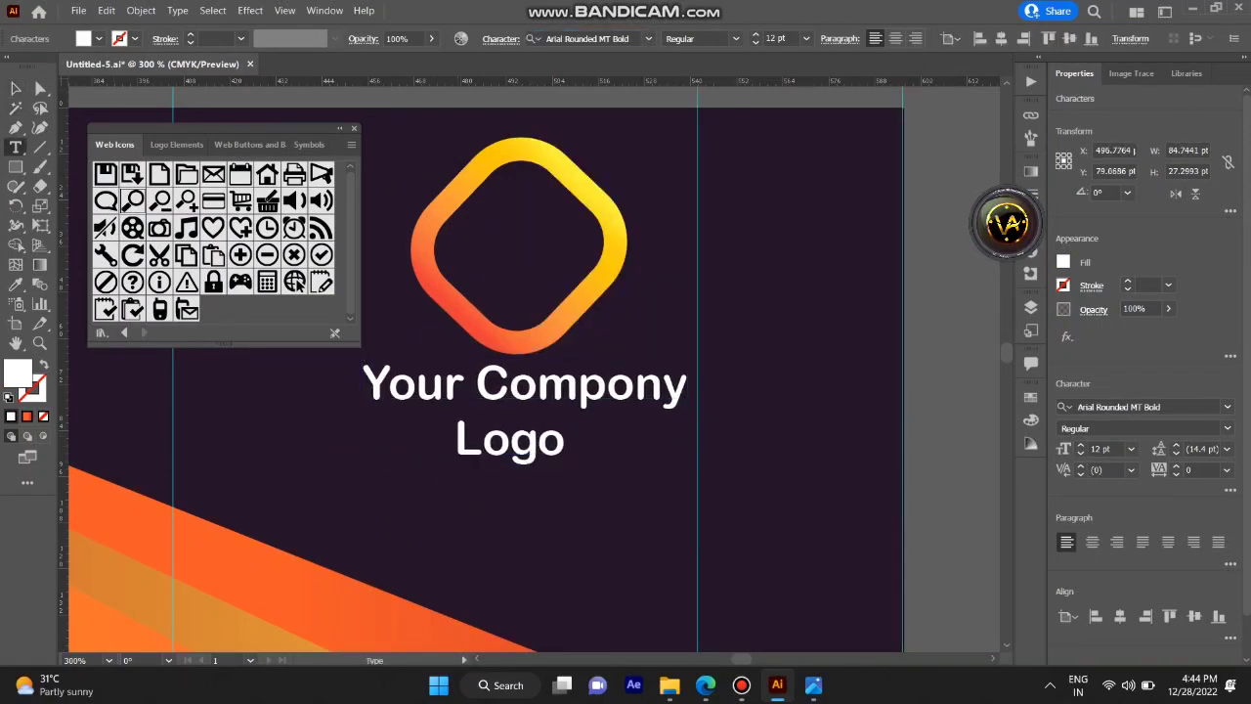
# Adjust the spacing before "Logo" so it centers under the first line and nudge the text beneath the diamond frame.
pyautogui.click(457, 440)
pyautogui.press('Escape')
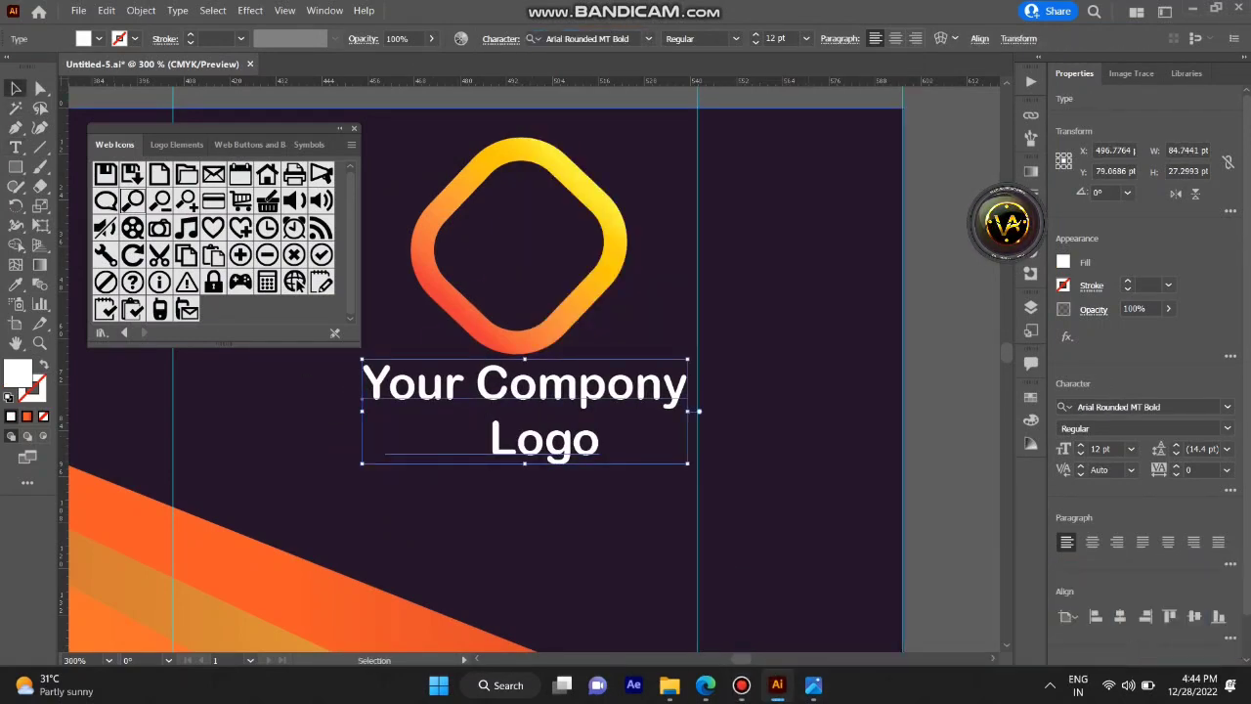
pyautogui.hotkey('ctrl', '-')
pyautogui.hotkey('ctrl', '-')
pyautogui.hotkey('ctrl', '-')
pyautogui.hotkey('ctrl', '-')
pyautogui.moveTo(567, 353)
pyautogui.mouseDown()
pyautogui.moveTo(626, 393)
pyautogui.moveTo(571, 352)
pyautogui.mouseUp()
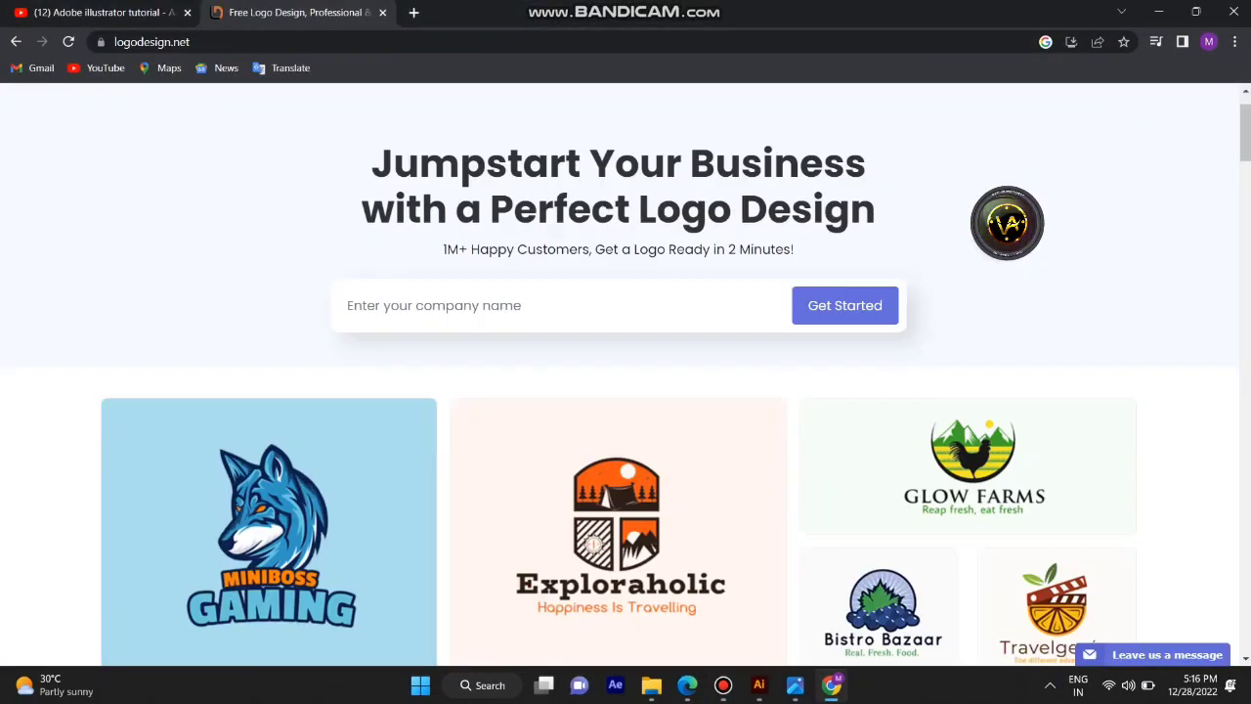
# Copy the headline "Jumpstart Your Business with a Perfect Logo Design" from the logodesign.net page.
pyautogui.scroll(1, 626, 391)
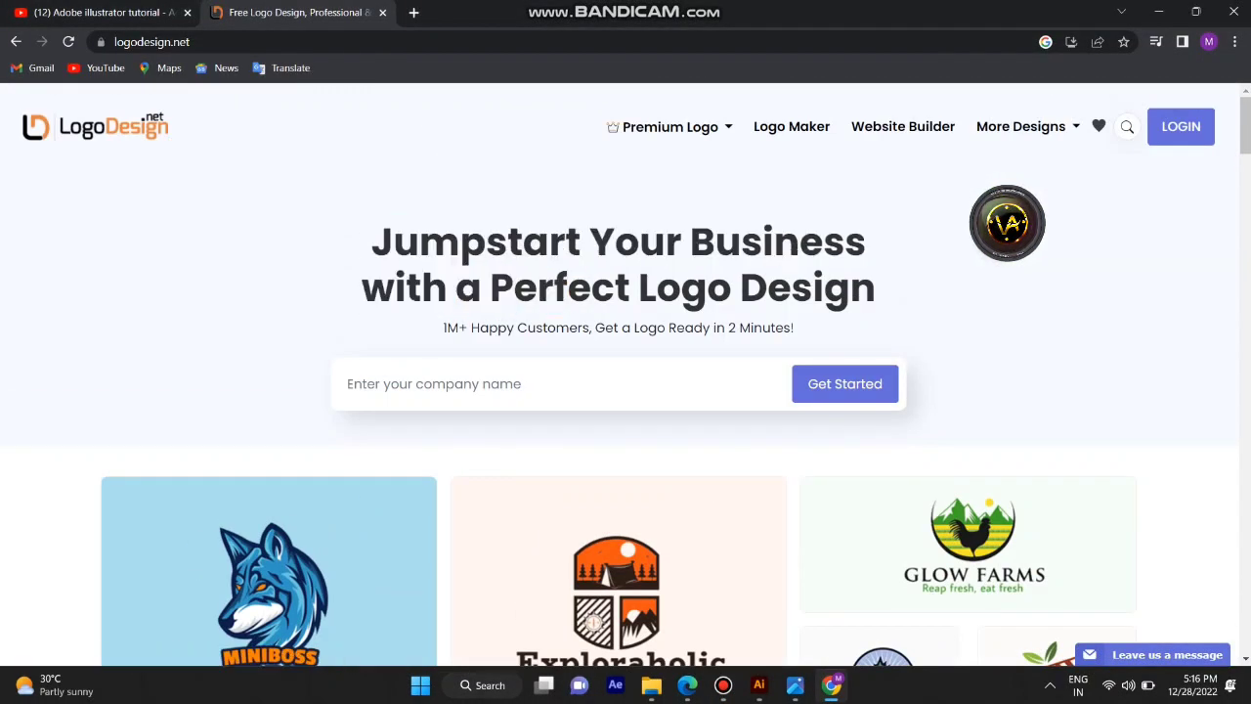
pyautogui.moveTo(369, 234); pyautogui.dragTo(876, 294)
pyautogui.hotkey('ctrl', 'c')
# Switch to Illustrator and paste the copied headline as text below the feed-and-magnifier icon.
pyautogui.click(759, 684)
pyautogui.scroll(3, 533, 371)
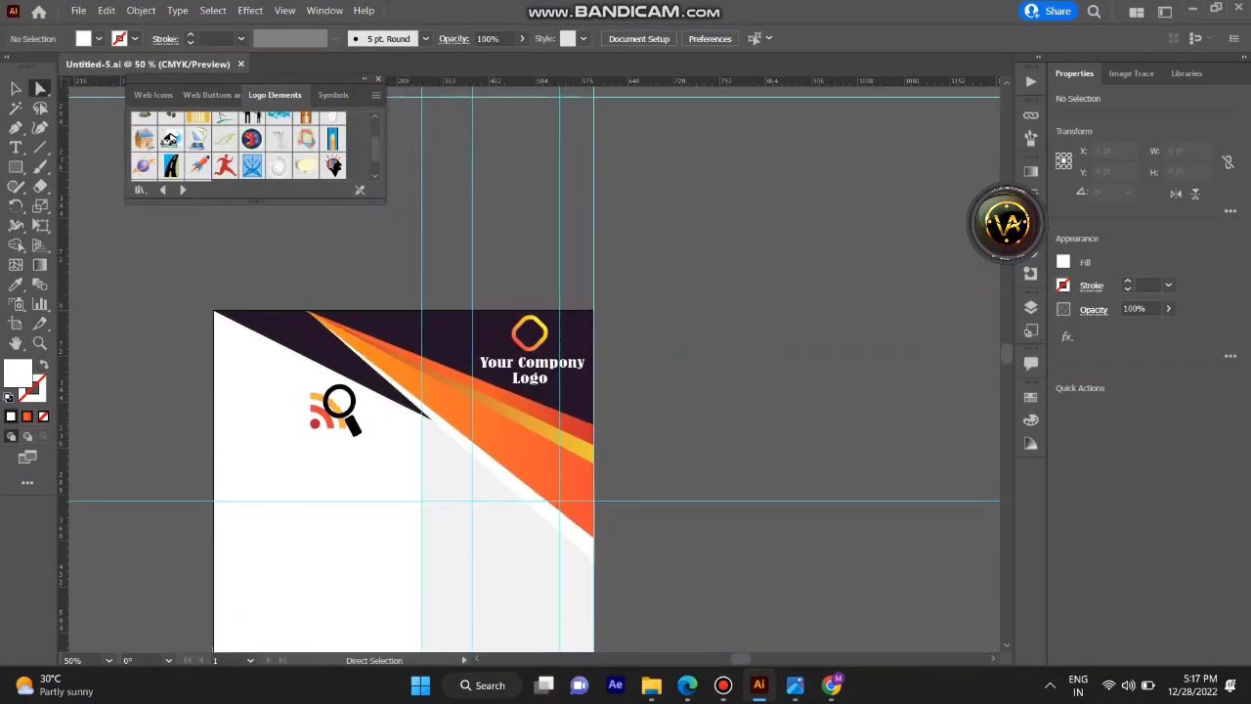
pyautogui.scroll(-2, 533, 371)
pyautogui.hotkey('ctrl', 'v')
pyautogui.hotkey('ctrl', '=')
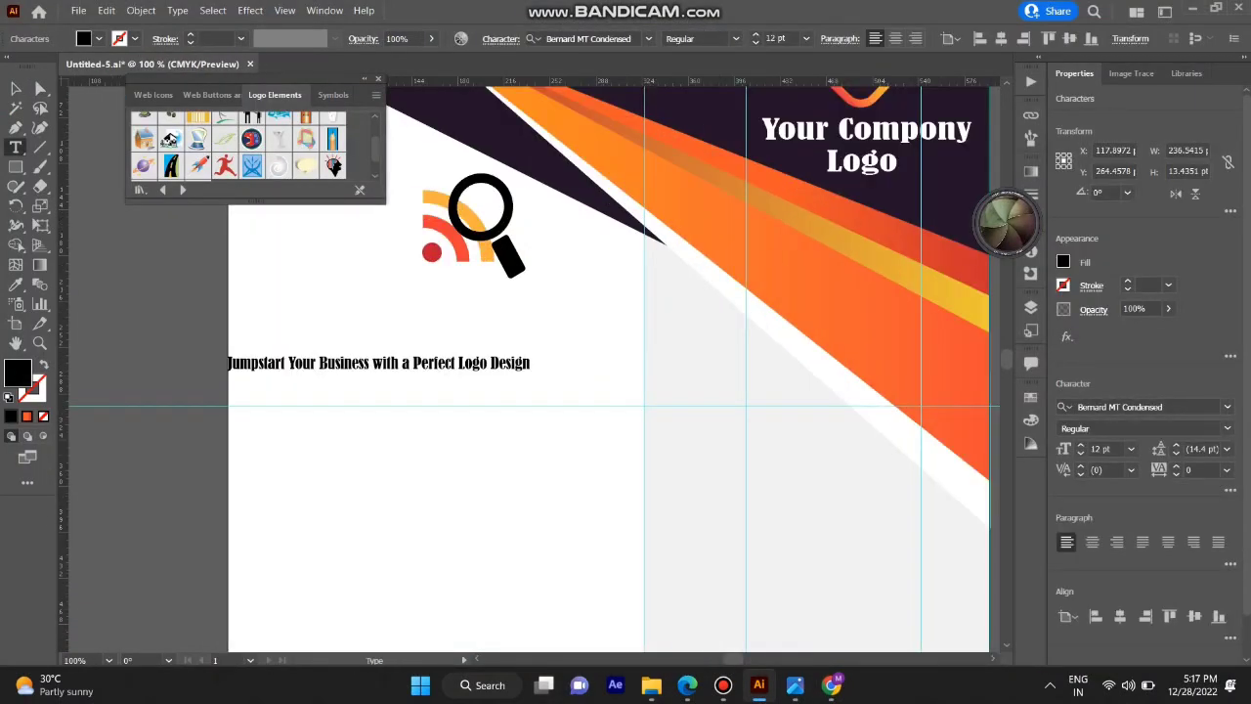
# Break the headline into two lines after "Business" and enlarge it to about 24 pt beneath the icon.
pyautogui.press('Return')
pyautogui.moveTo(391, 372); pyautogui.dragTo(396, 342)
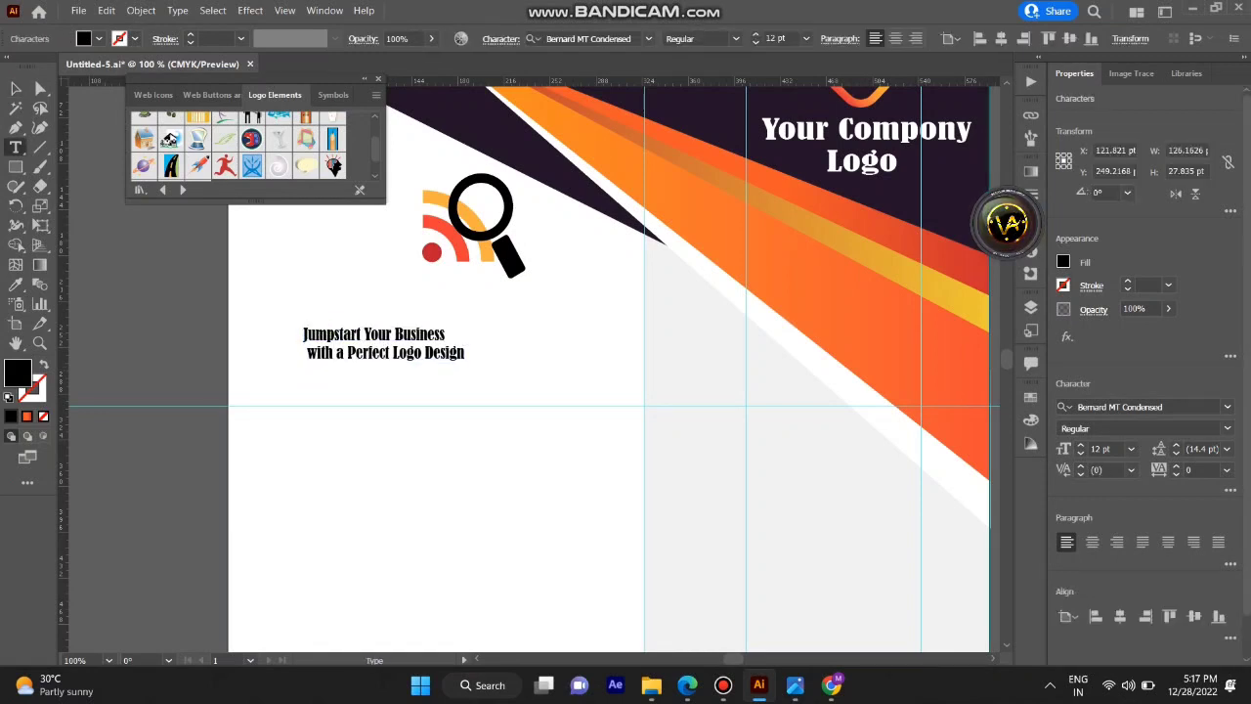
pyautogui.moveTo(477, 344); pyautogui.dragTo(566, 318)
pyautogui.scroll(3, 566, 319)
pyautogui.scroll(2, 460, 391)
# Move the feed and magnifier symbols together so the icon sits centered above the headline.
pyautogui.doubleClick(456, 411)
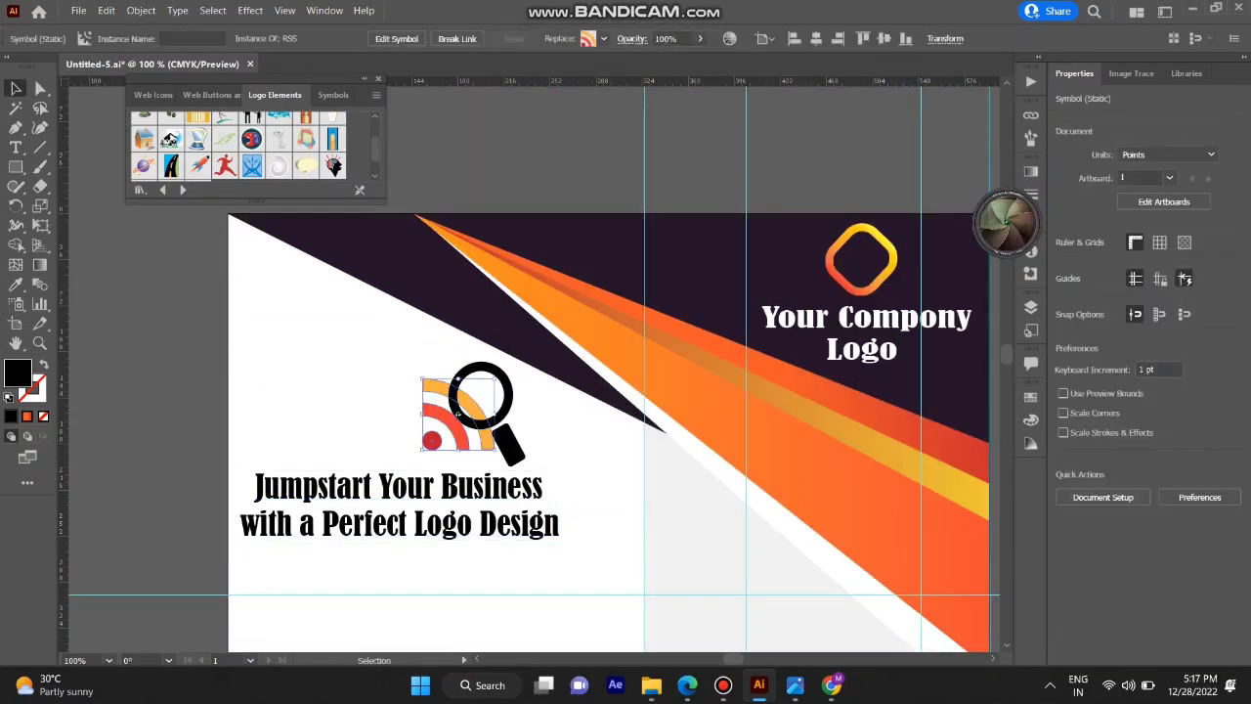
pyautogui.press('Escape')
pyautogui.moveTo(456, 411); pyautogui.dragTo(431, 401)
pyautogui.click(431, 402)
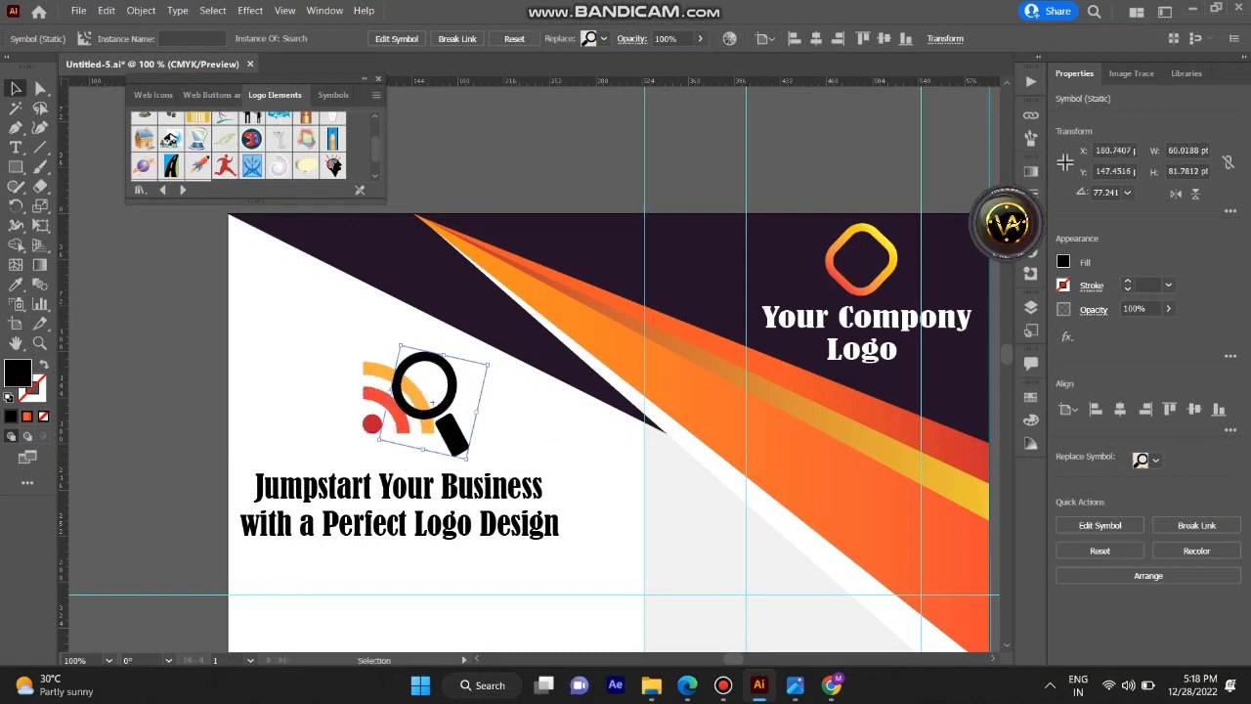
# Shift the two-line headline slightly to the right beneath the icon.
pyautogui.scroll(-4, 605, 391)
pyautogui.hotkey('ctrl', 'shift', 'a')
pyautogui.scroll(1, 606, 391)
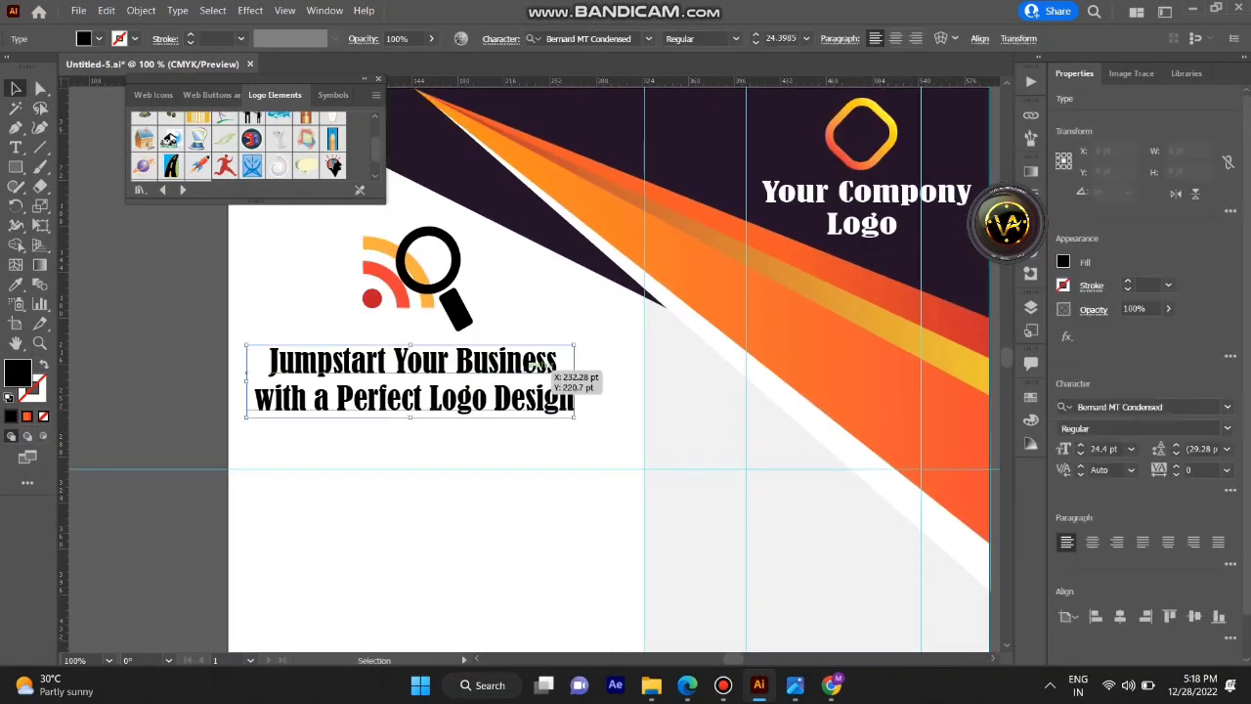
pyautogui.scroll(-3, 606, 391)
pyautogui.scroll(4, 606, 390)
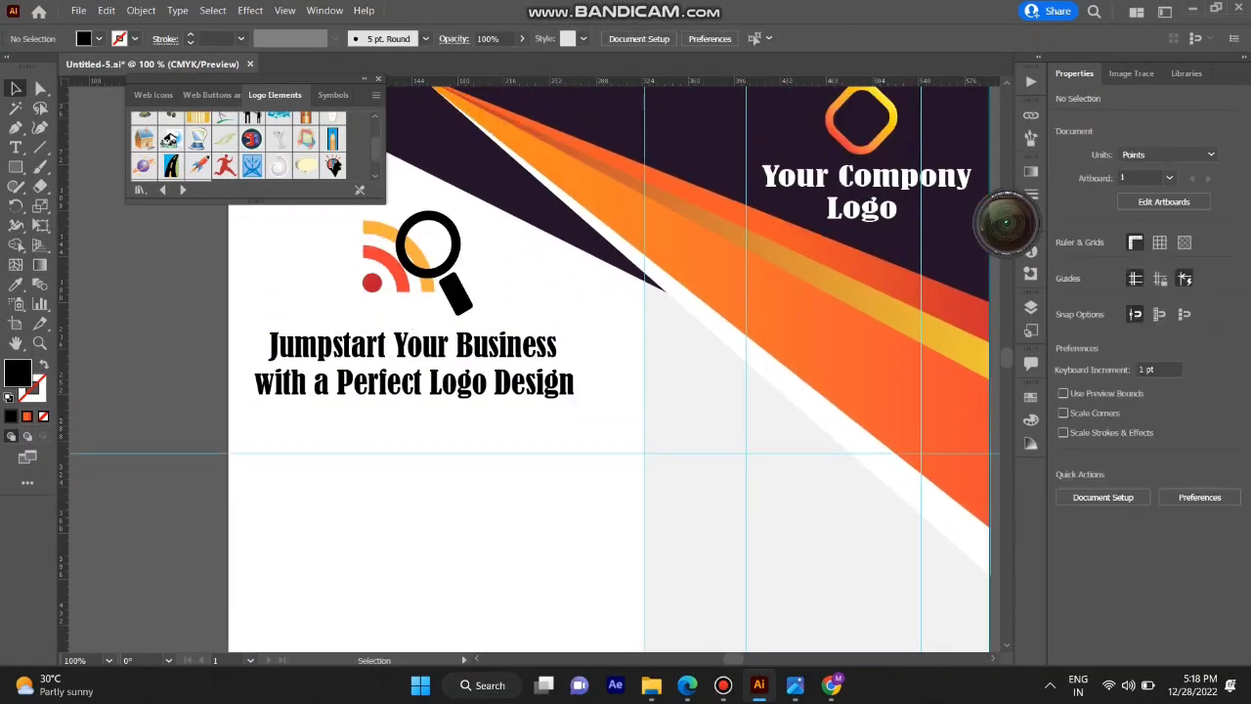
# Switch to the logodesign.net page in the browser and copy the "Restaurant Logos" heading with its description.
pyautogui.hotkey('alt', 'Tab')
pyautogui.scroll(-10, 626, 371)
pyautogui.scroll(-12, 626, 372)
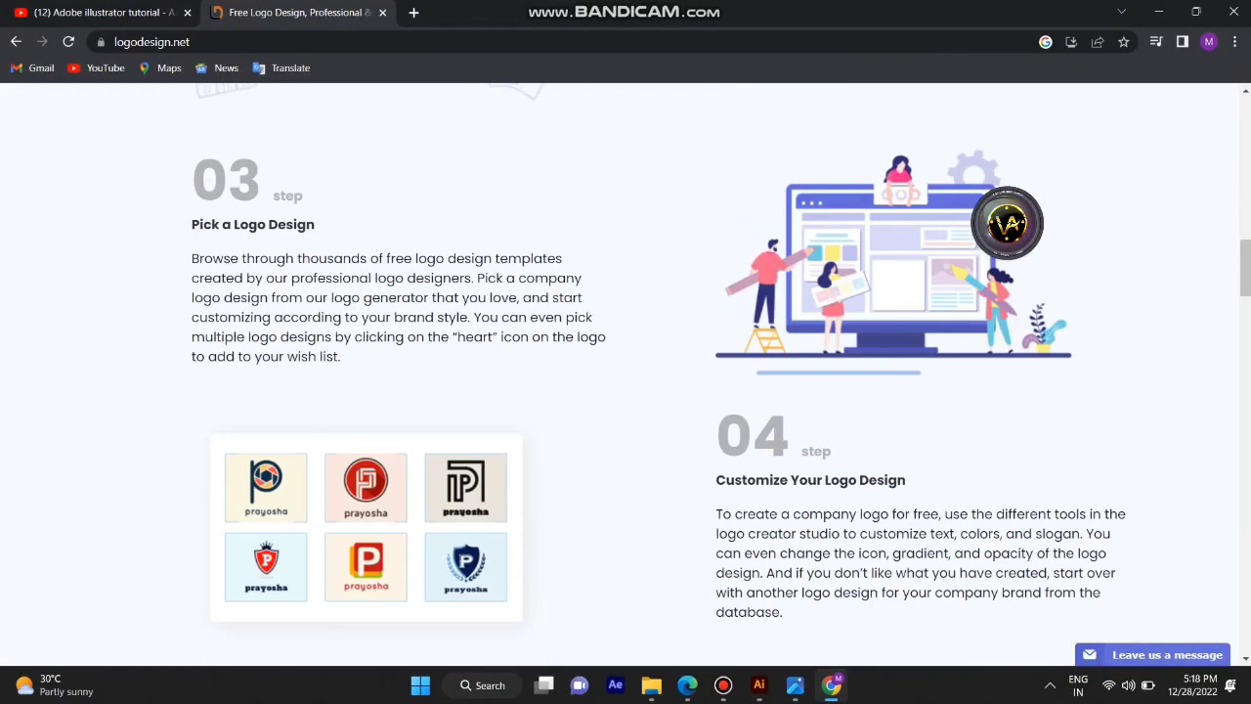
pyautogui.scroll(14, 625, 371)
pyautogui.scroll(-10, 625, 371)
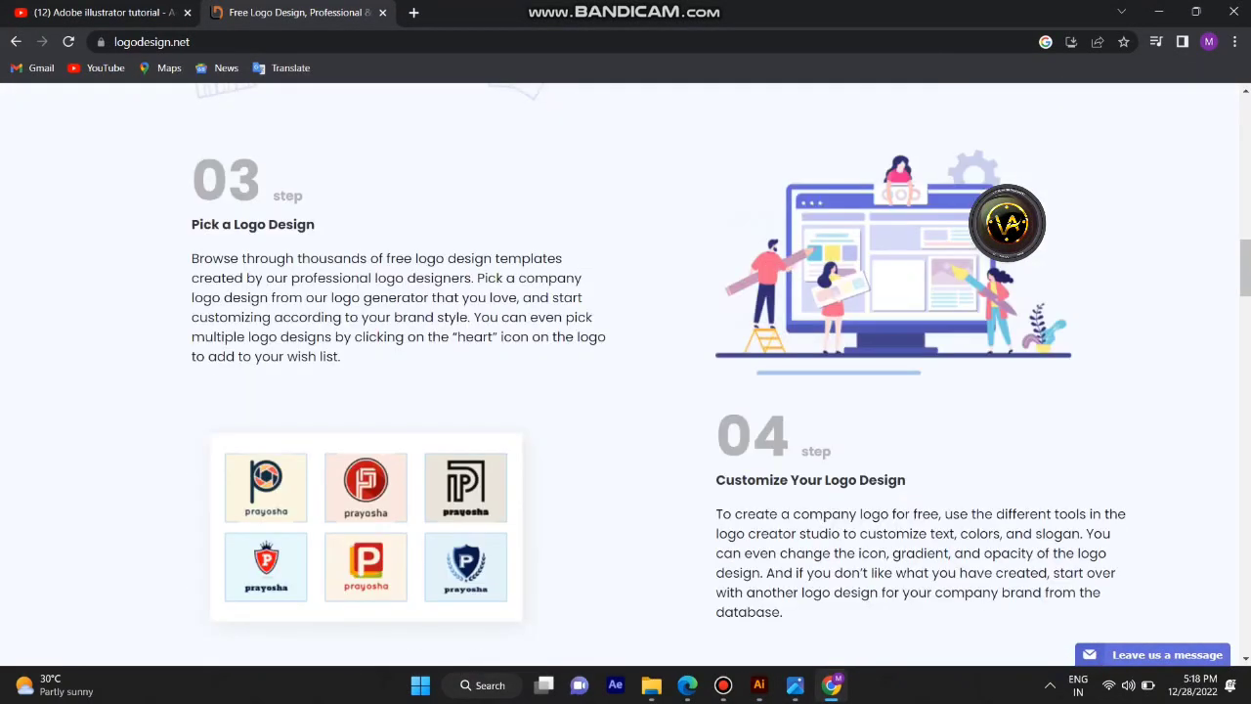
pyautogui.hotkey('alt', 'Tab')
pyautogui.hotkey('alt', 'Tab')
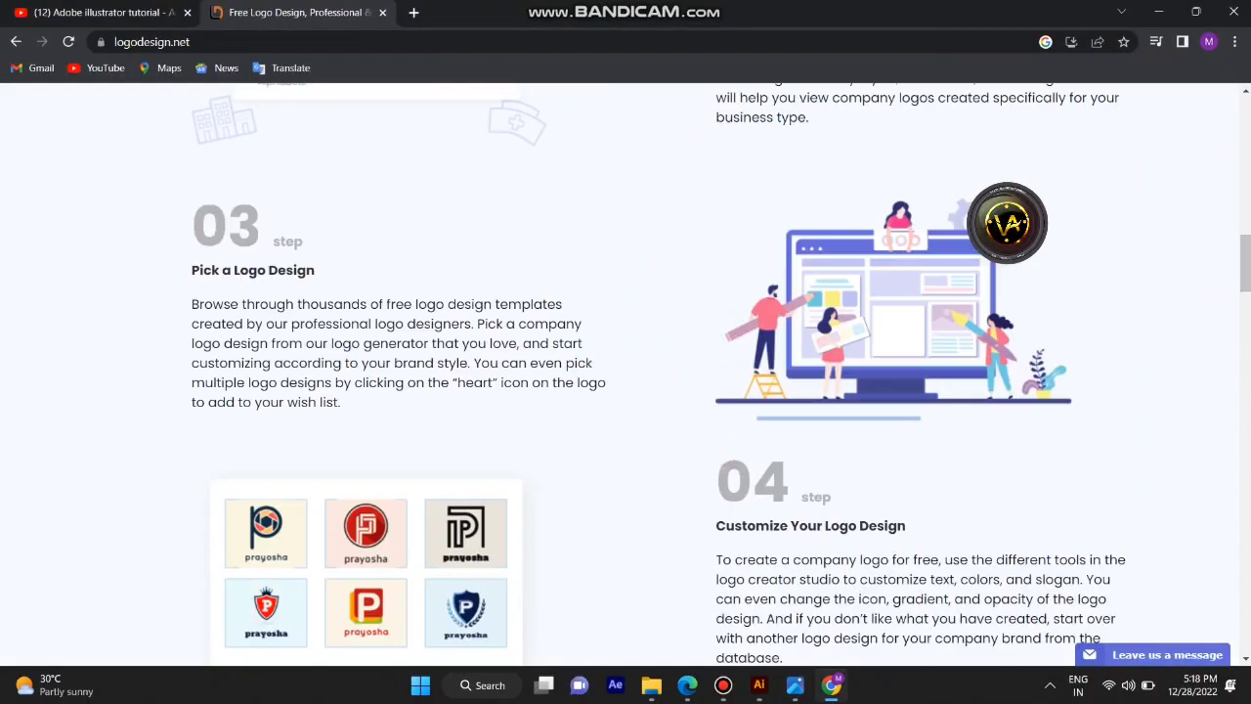
pyautogui.scroll(-10, 625, 372)
pyautogui.tripleClick(1007, 223)
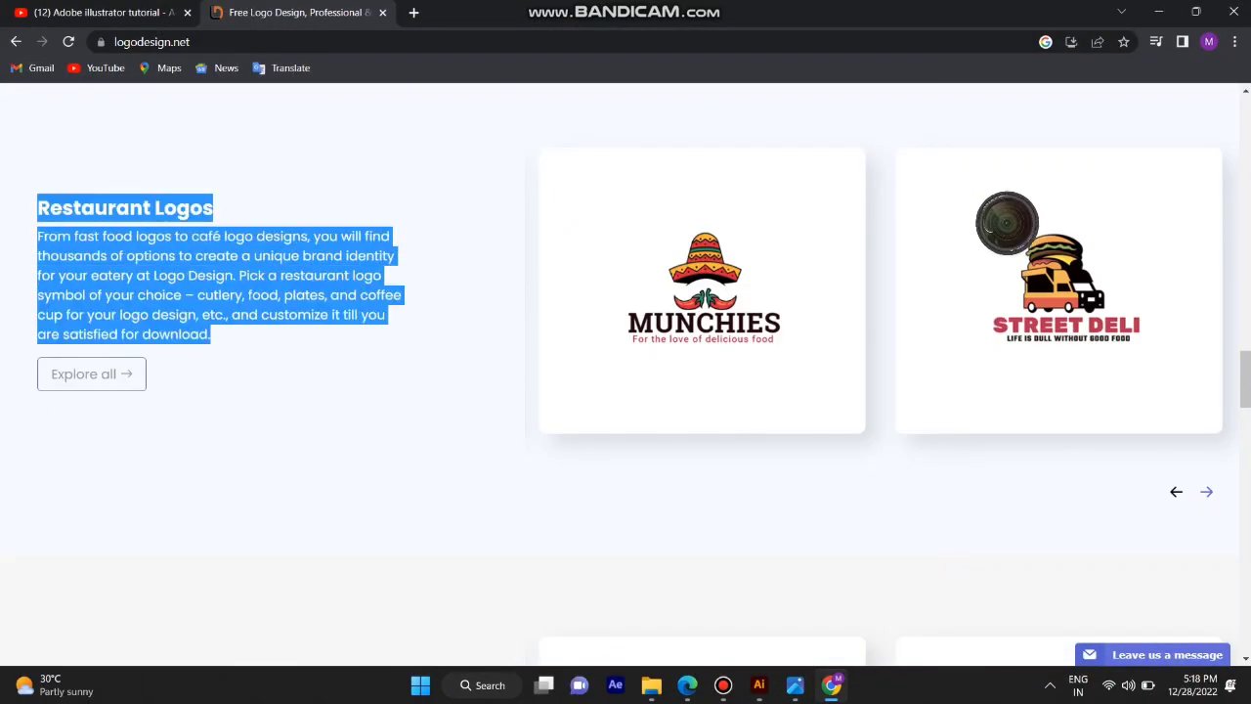
pyautogui.scroll(-10, 1006, 223)
pyautogui.scroll(-5, 625, 371)
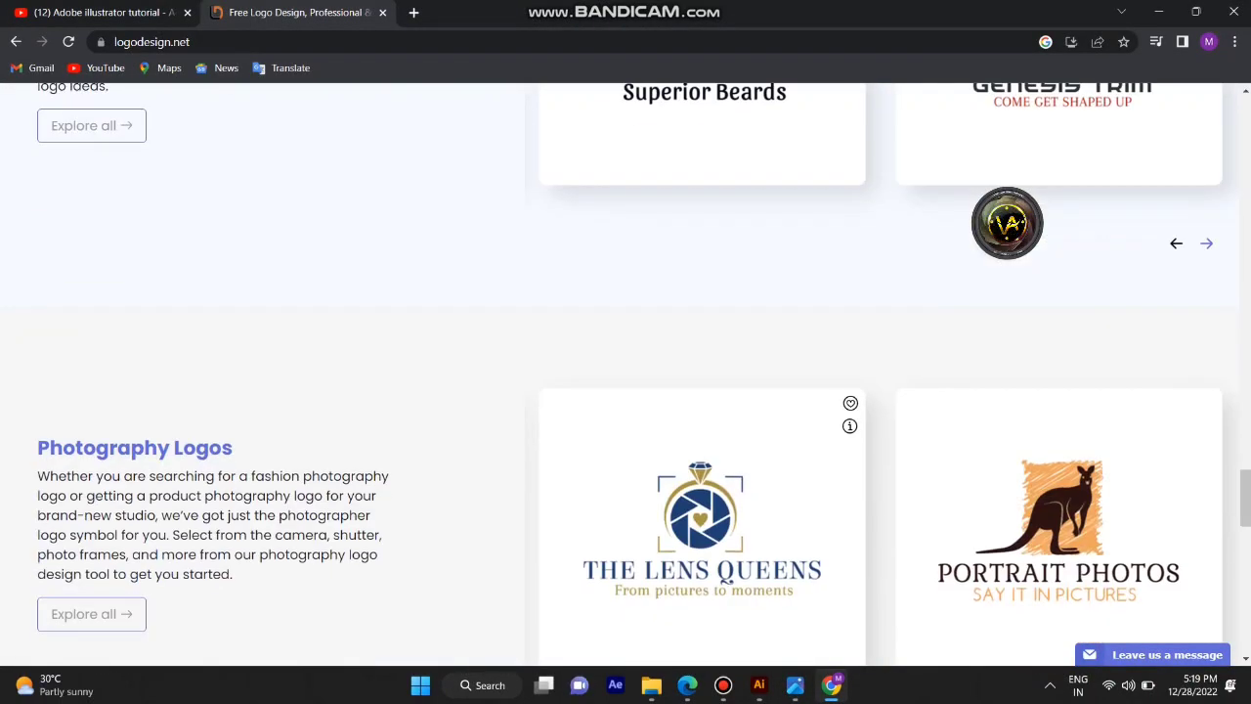
# Switch to Illustrator and paste the copied "Restaurant Logos" text below the headline.
pyautogui.click(758, 684)
pyautogui.scroll(1, 527, 372)
pyautogui.click(269, 459)
pyautogui.hotkey('ctrl', 'v')
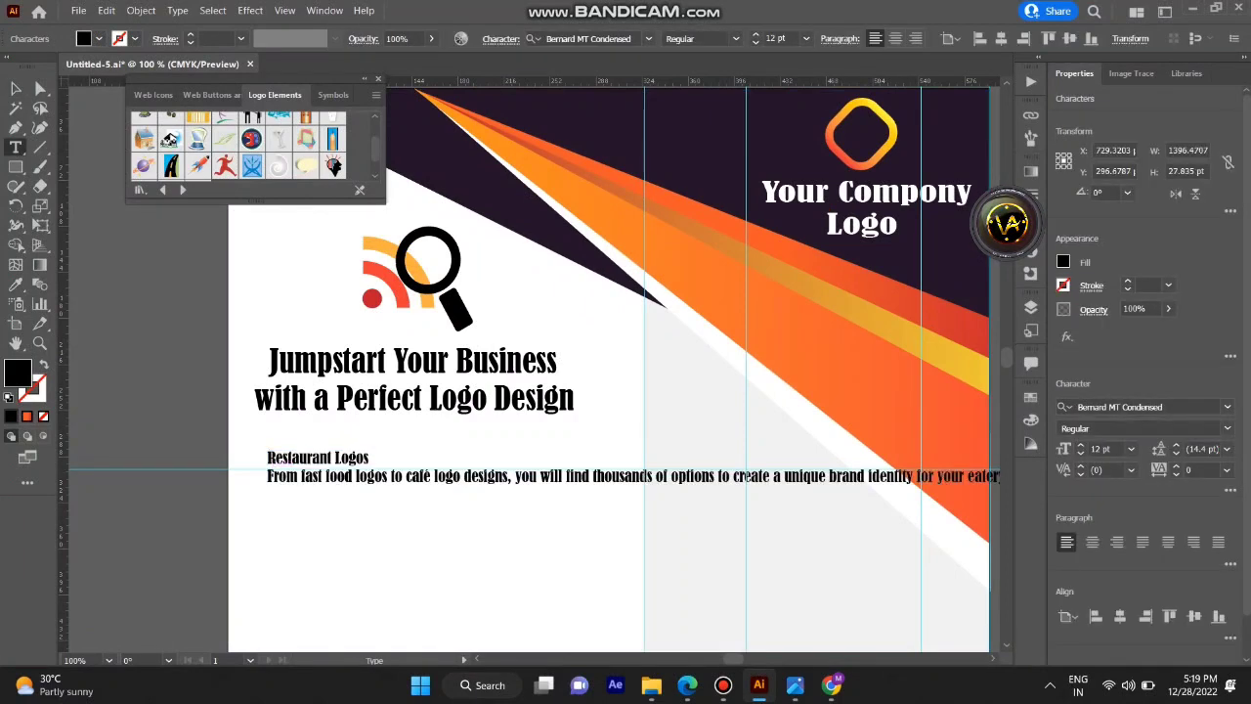
# Break the pasted restaurant description into short lines that fit the white column.
pyautogui.press('Return')
pyautogui.press('Return')
pyautogui.press('Return')
pyautogui.press('Return')
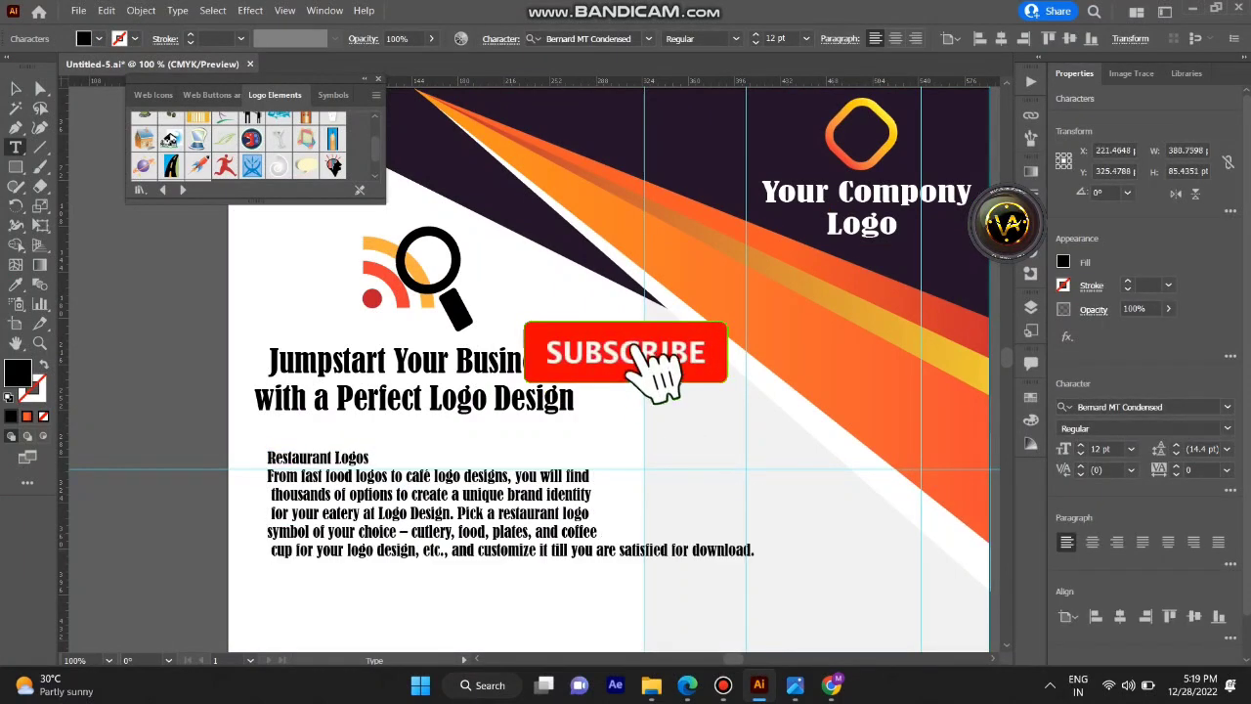
pyautogui.press('Return')
pyautogui.press('Delete')
# Remove the stray leading spaces from the lines of the restaurant description.
pyautogui.click(270, 512)
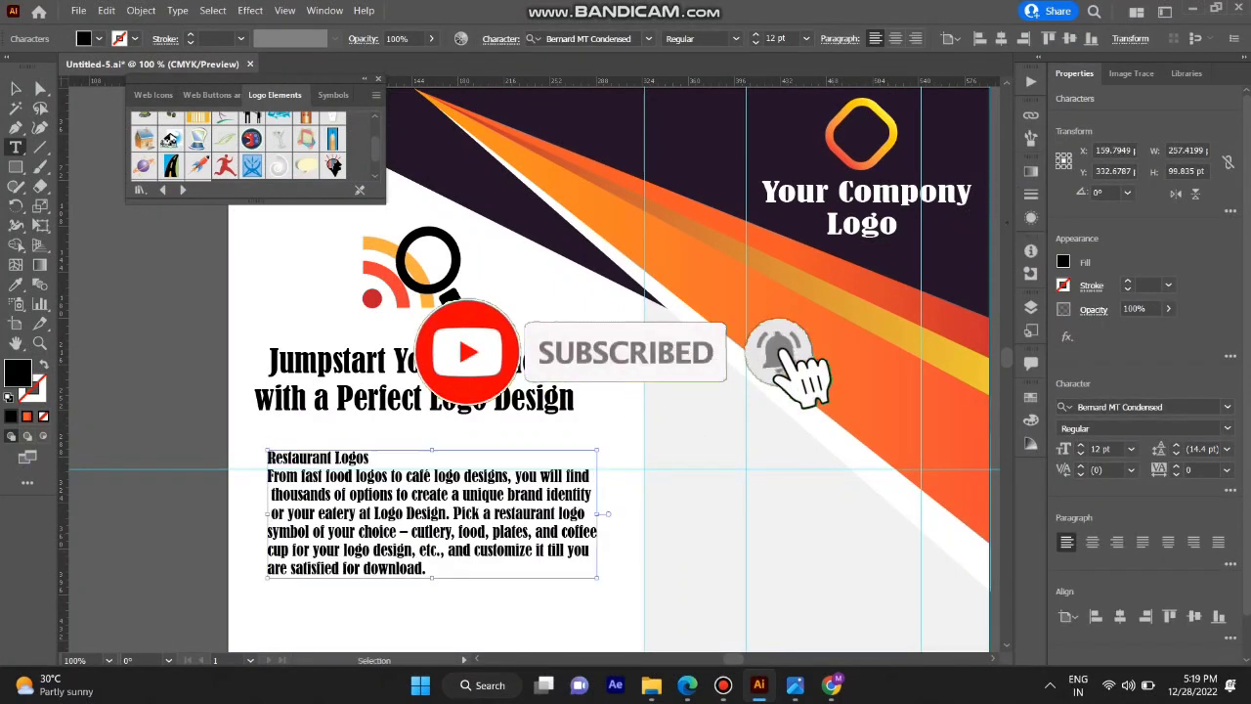
pyautogui.press('BackSpace')
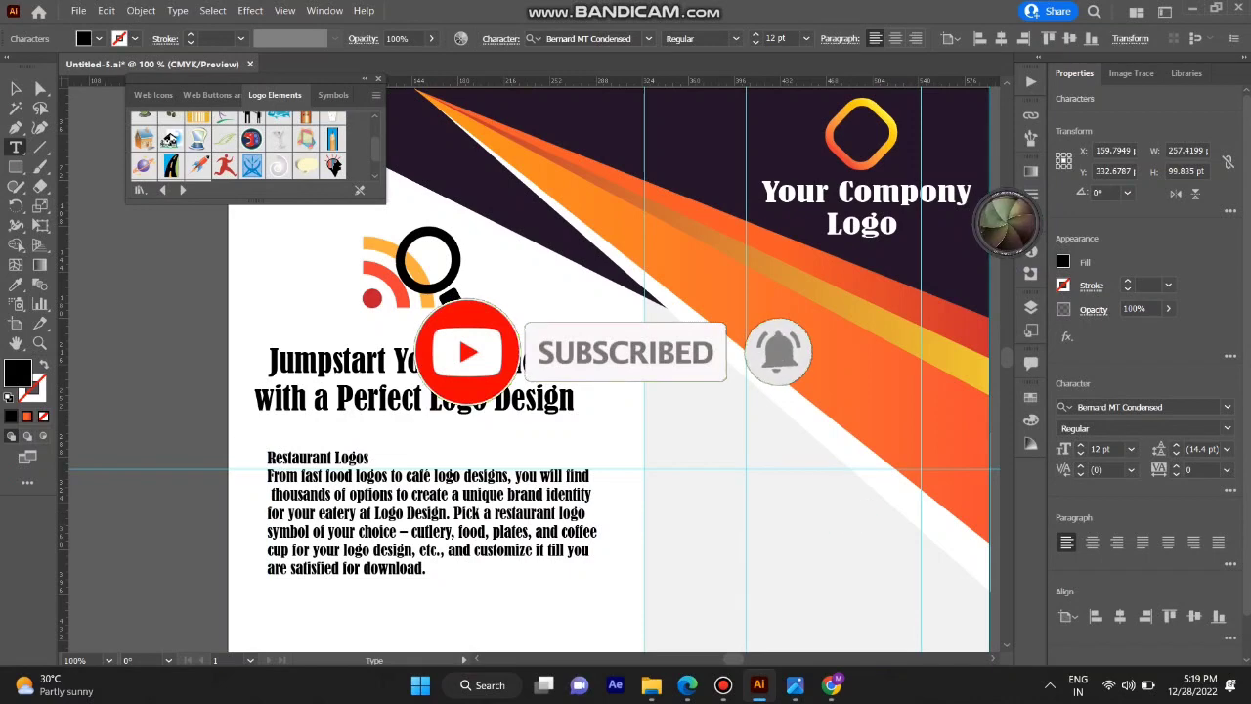
pyautogui.press('Up')
pyautogui.press('Delete')
pyautogui.press('Up')
pyautogui.hotkey('shift', 'End')
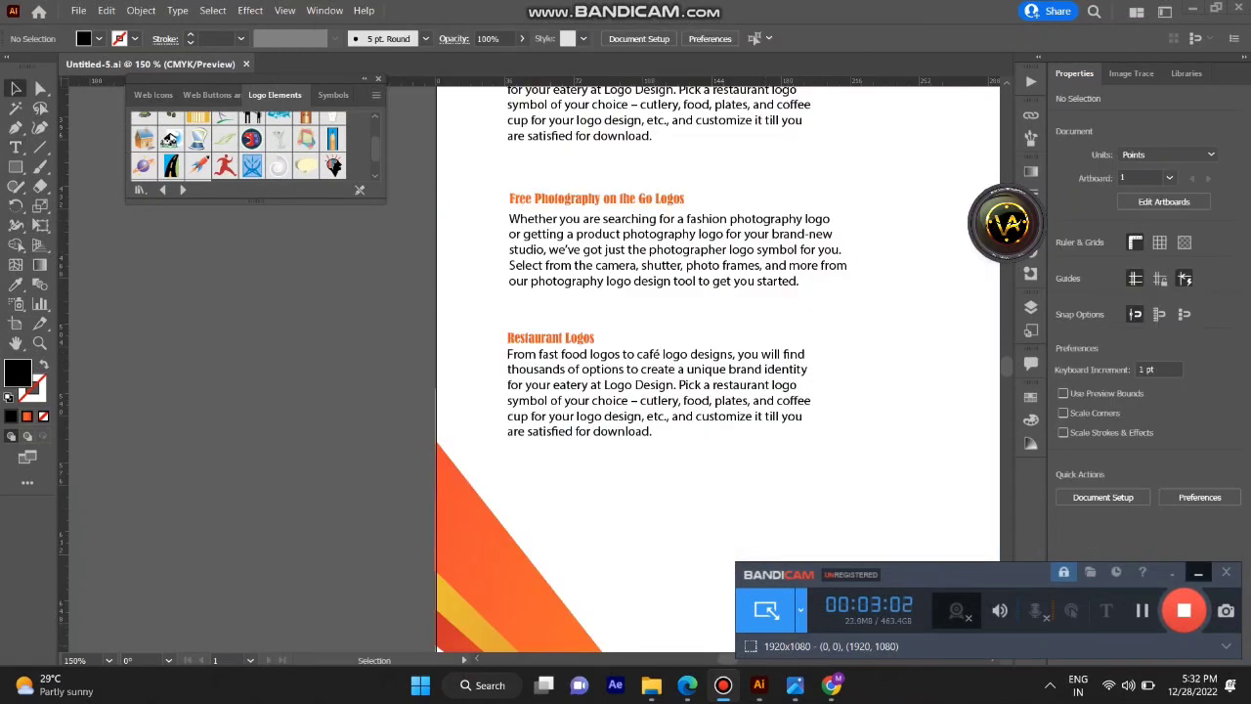
# Select the feed and magnifier symbols above the headline and duplicate them downward over the headline.
pyautogui.scroll(-5, 718, 372)
pyautogui.hscroll(5, 718, 371)
pyautogui.scroll(-1, 719, 372)
pyautogui.hscroll(-2, 548, 371)
pyautogui.scroll(2, 547, 372)
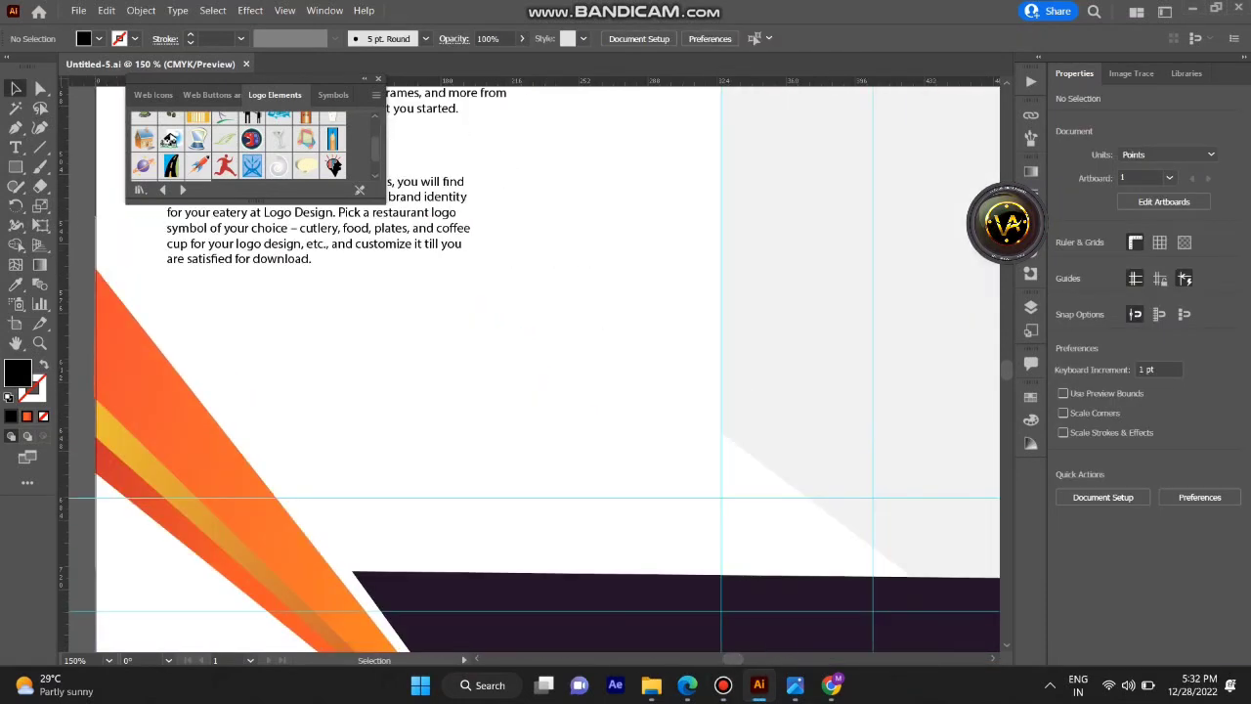
pyautogui.hotkey('ctrl', '-')
pyautogui.hotkey('ctrl', '-')
pyautogui.hotkey('ctrl', '-')
pyautogui.scroll(2, 548, 371)
pyautogui.click(461, 95)
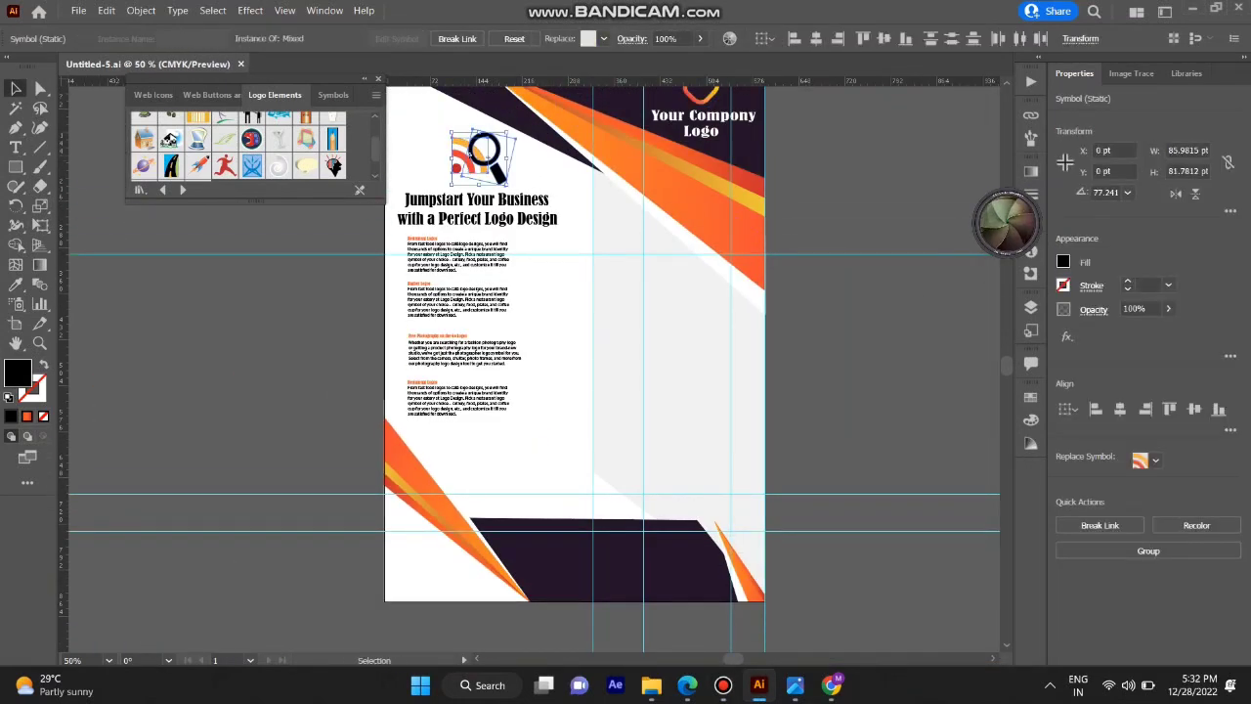
pyautogui.moveTo(460, 95); pyautogui.dragTo(498, 157)
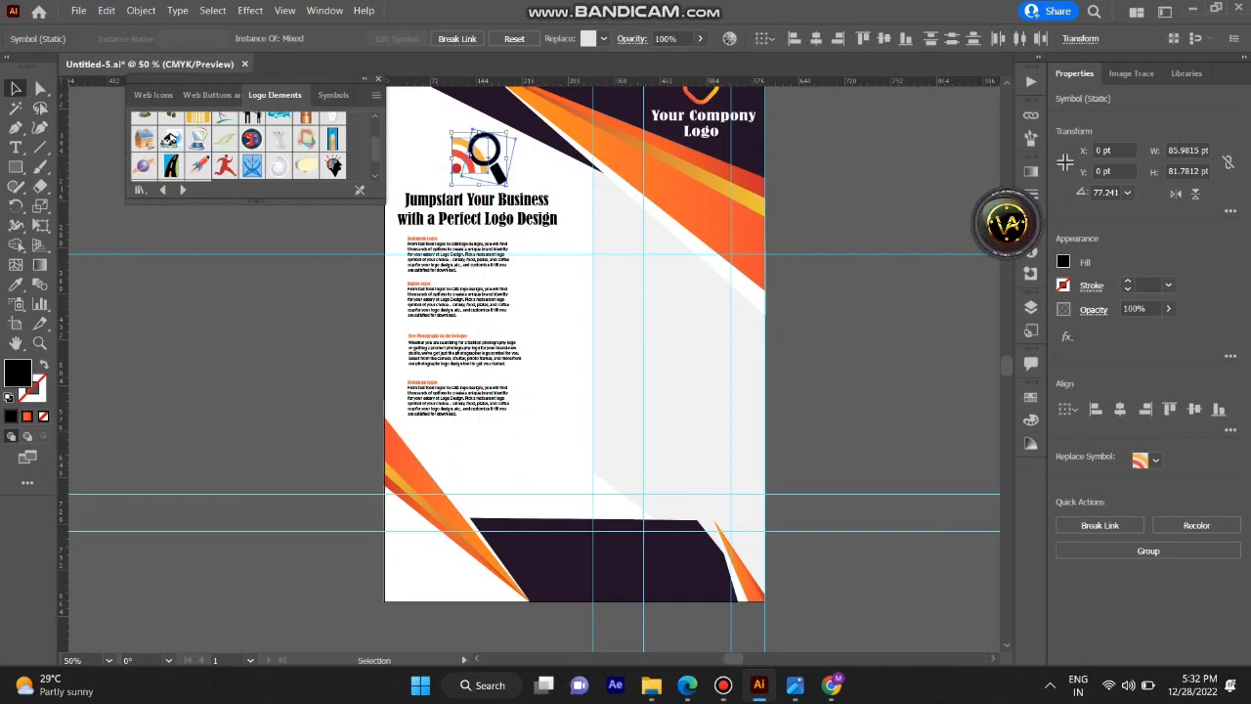
pyautogui.moveTo(491, 216); pyautogui.dragTo(489, 259)
# Move the duplicated feed-and-magnifier icon to the white space below the last "Restaurant Logos" paragraph.
pyautogui.hotkey('ctrl', '+')
pyautogui.hotkey('ctrl', '+')
pyautogui.hotkey('ctrl', '+')
pyautogui.hotkey('ctrl', '+')
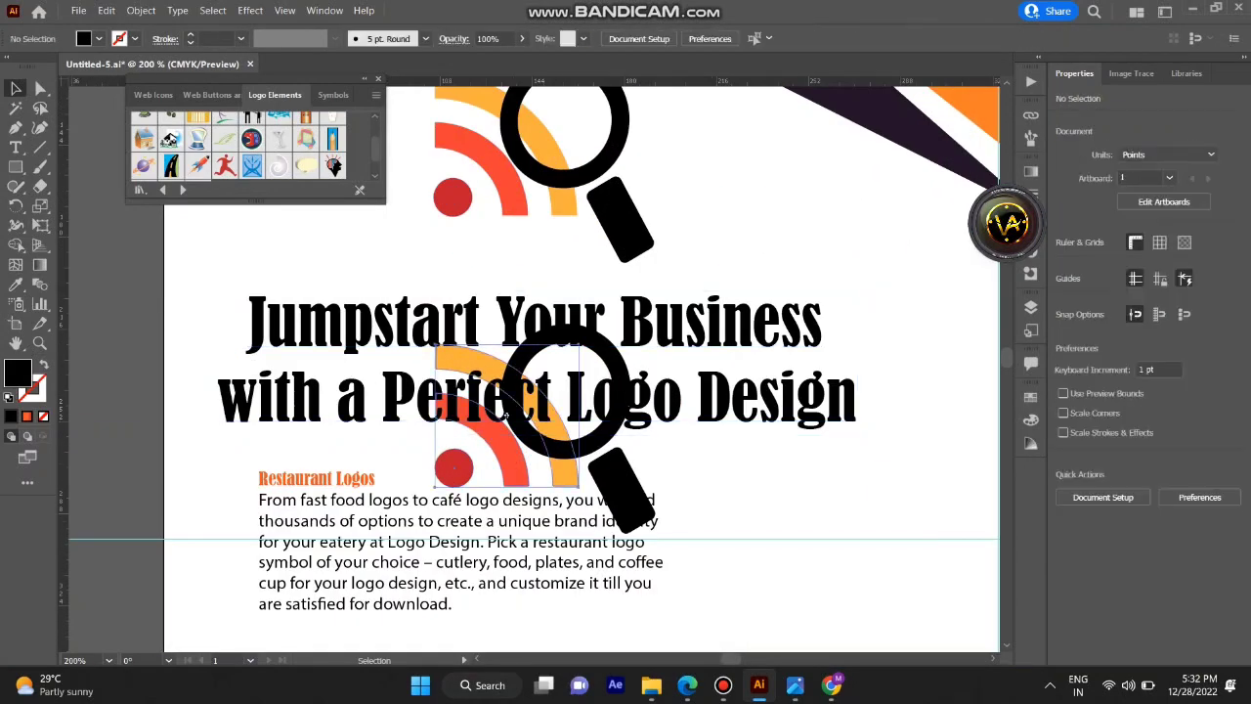
pyautogui.moveTo(646, 513); pyautogui.dragTo(451, 334)
pyautogui.scroll(-10, 673, 584)
pyautogui.hotkey('ctrl', 'shift', 'a')
pyautogui.scroll(3, 684, 547)
pyautogui.scroll(-3, 656, 349)
pyautogui.scroll(-6, 791, 475)
pyautogui.hotkey('ctrl', '0')
pyautogui.hotkey('ctrl', '1')
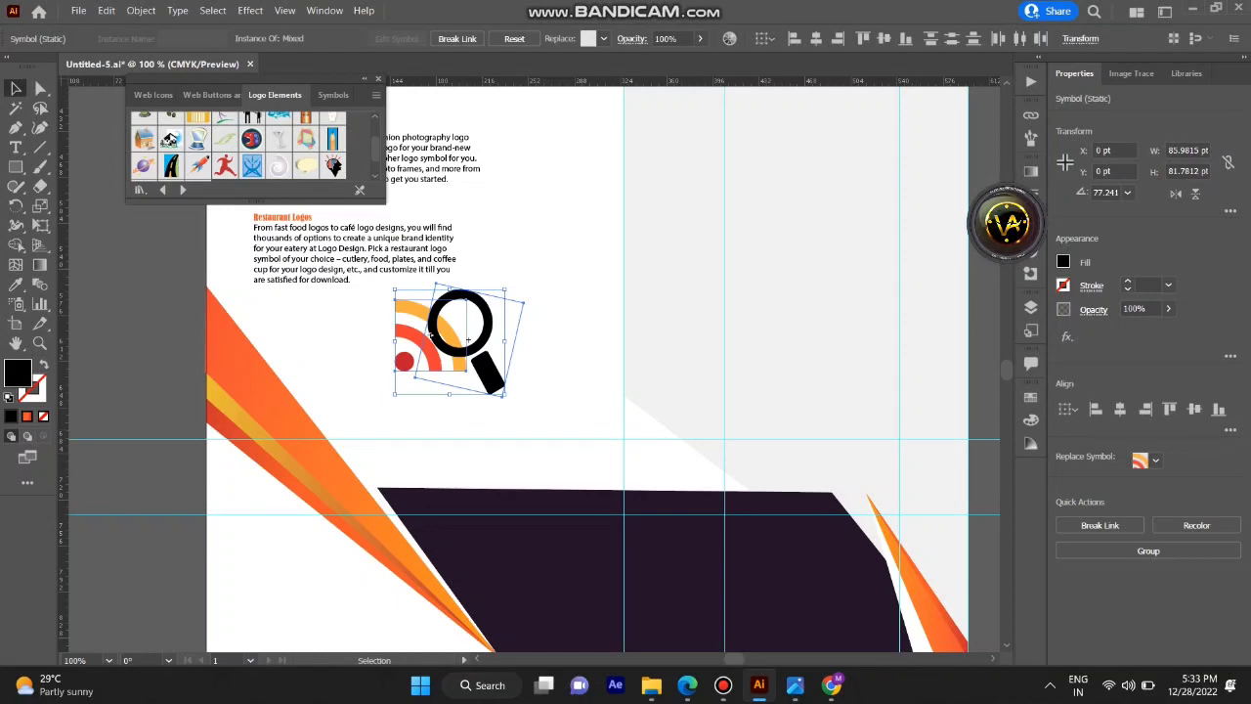
# Add the text "Search internet speed of test" on two lines in the white space below the duplicated feed-and-magnifier icon.
pyautogui.click(1006, 223)
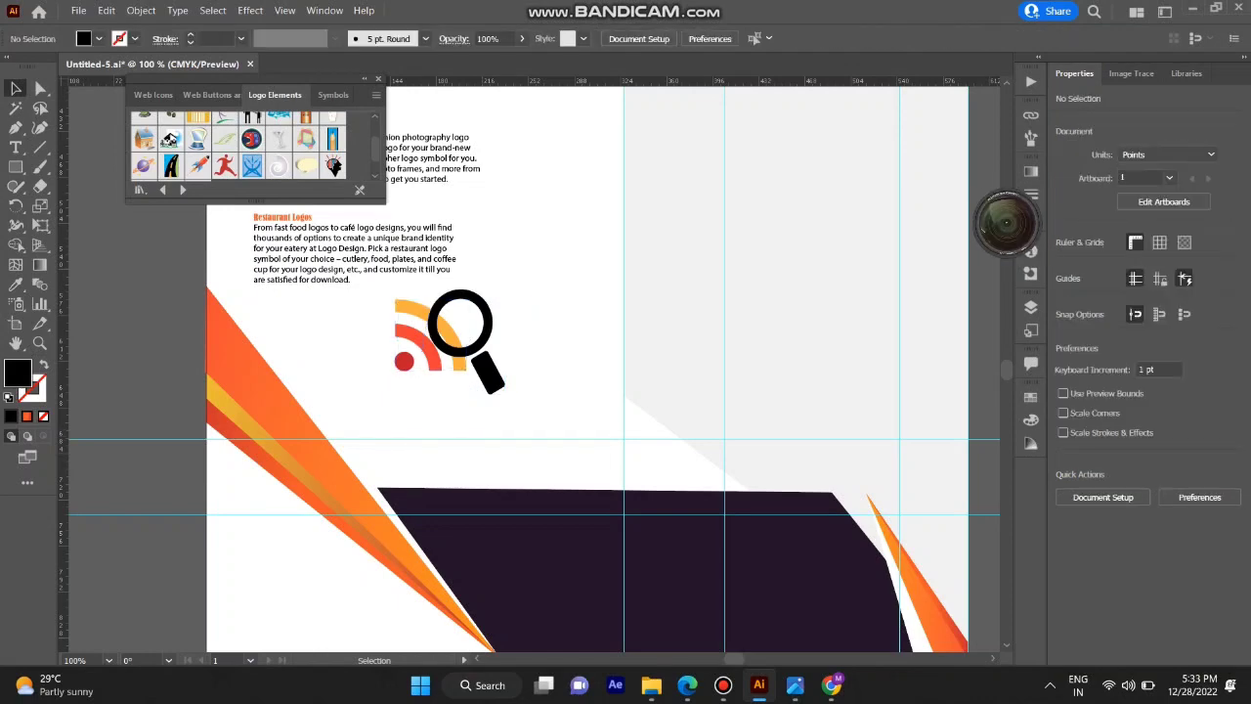
pyautogui.hotkey('ctrl', '+')
pyautogui.hotkey('ctrl', '+')
pyautogui.hotkey('ctrl', '+')
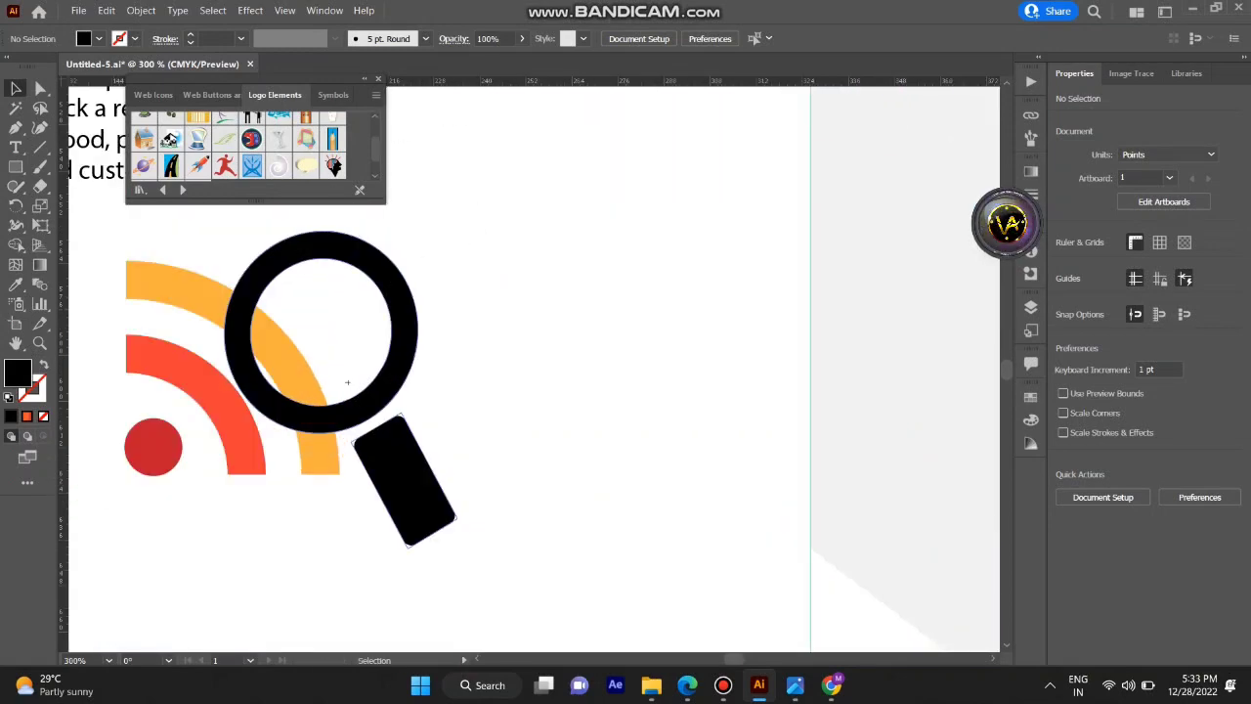
pyautogui.scroll(-3, 534, 370)
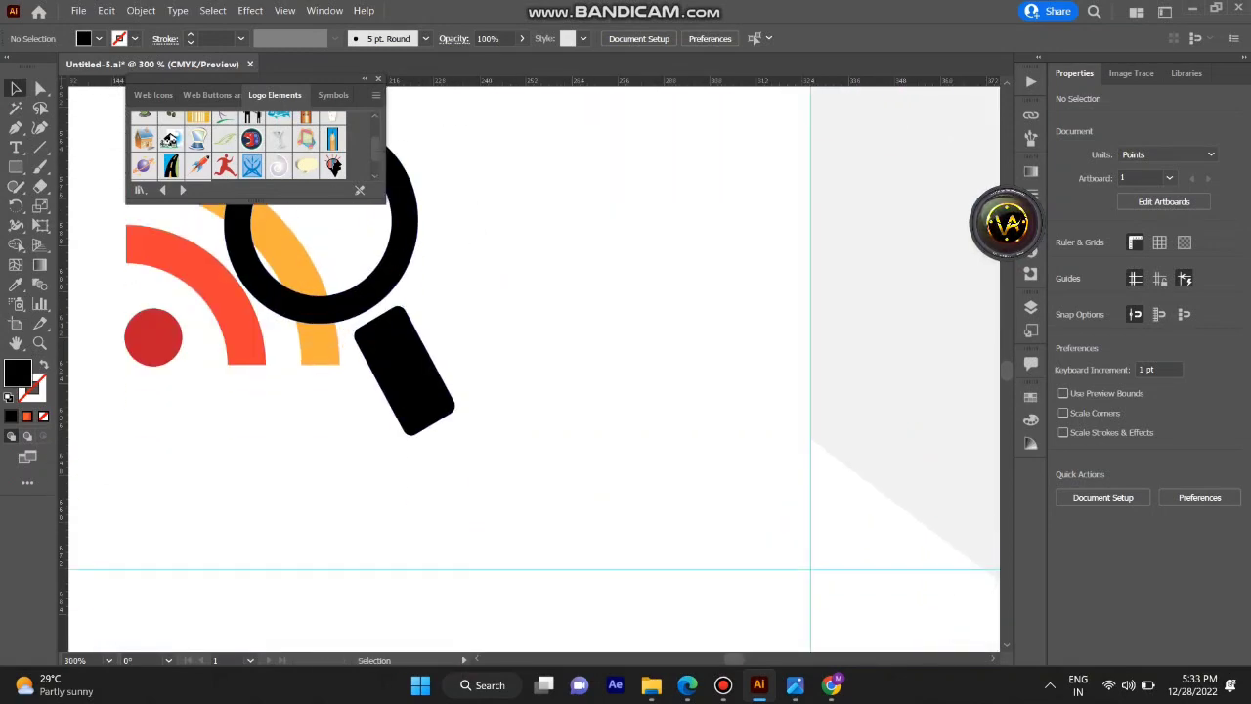
pyautogui.scroll(-1, 533, 369)
pyautogui.press('t')
pyautogui.click(305, 515)
pyautogui.press('BackSpace')
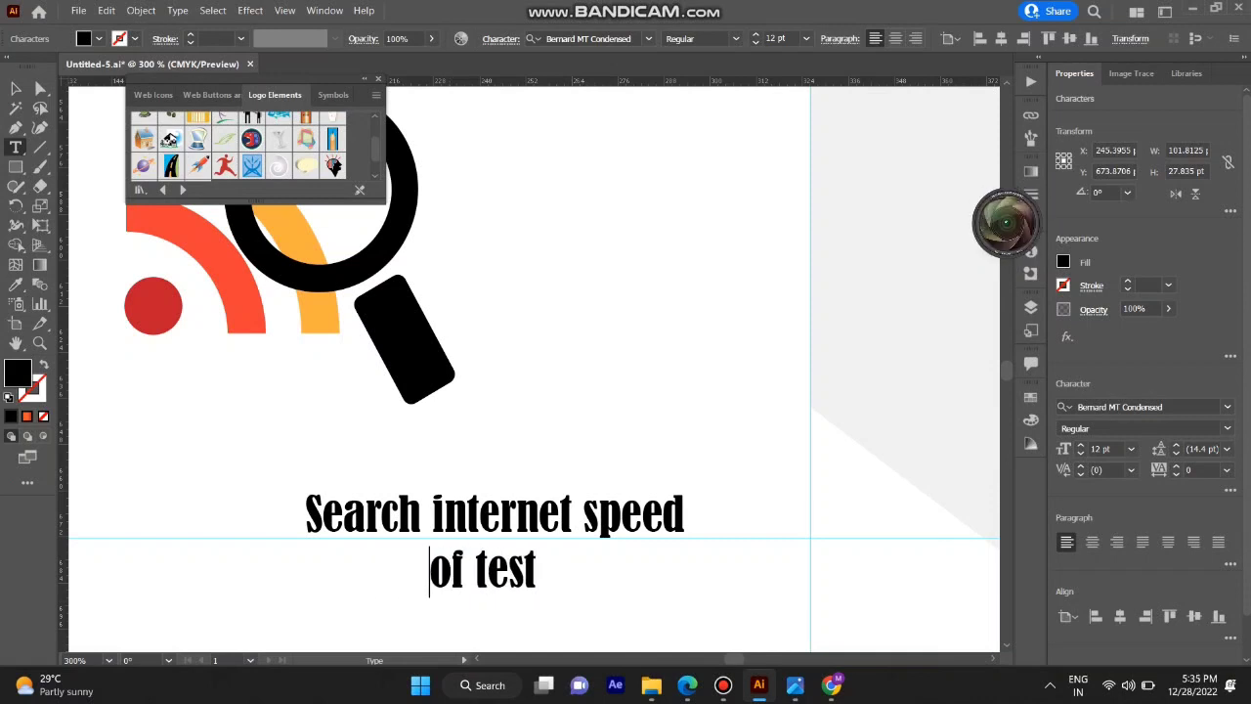
# Set the font of the "Search internet speed of test" text to Arial Rounded MT Bold.
pyautogui.hotkey('ctrl', 'a')
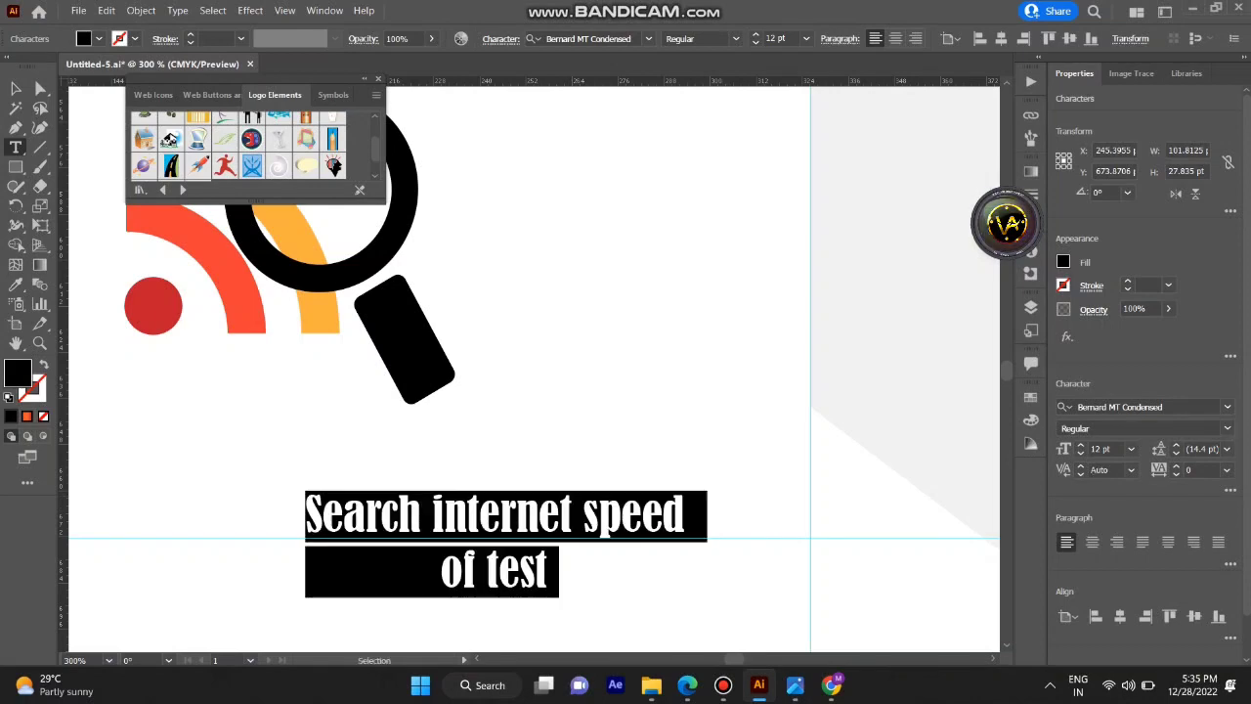
pyautogui.click(585, 38)
pyautogui.click(587, 196)
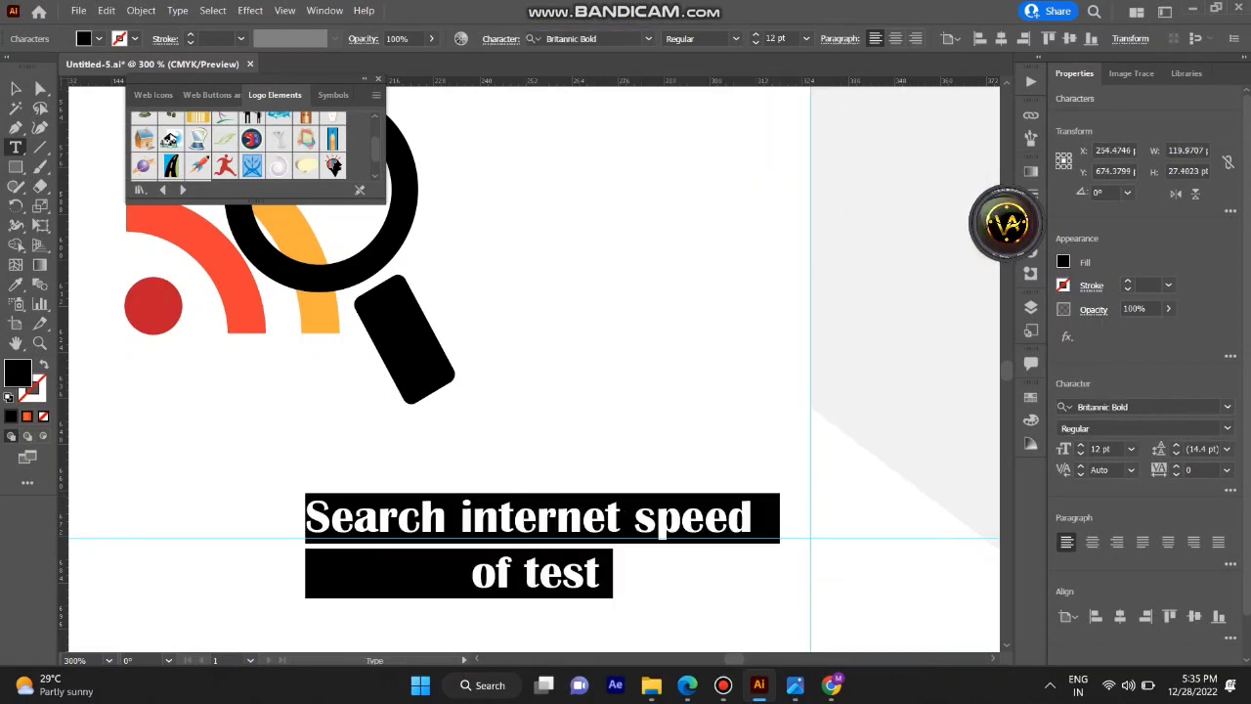
pyautogui.click(647, 39)
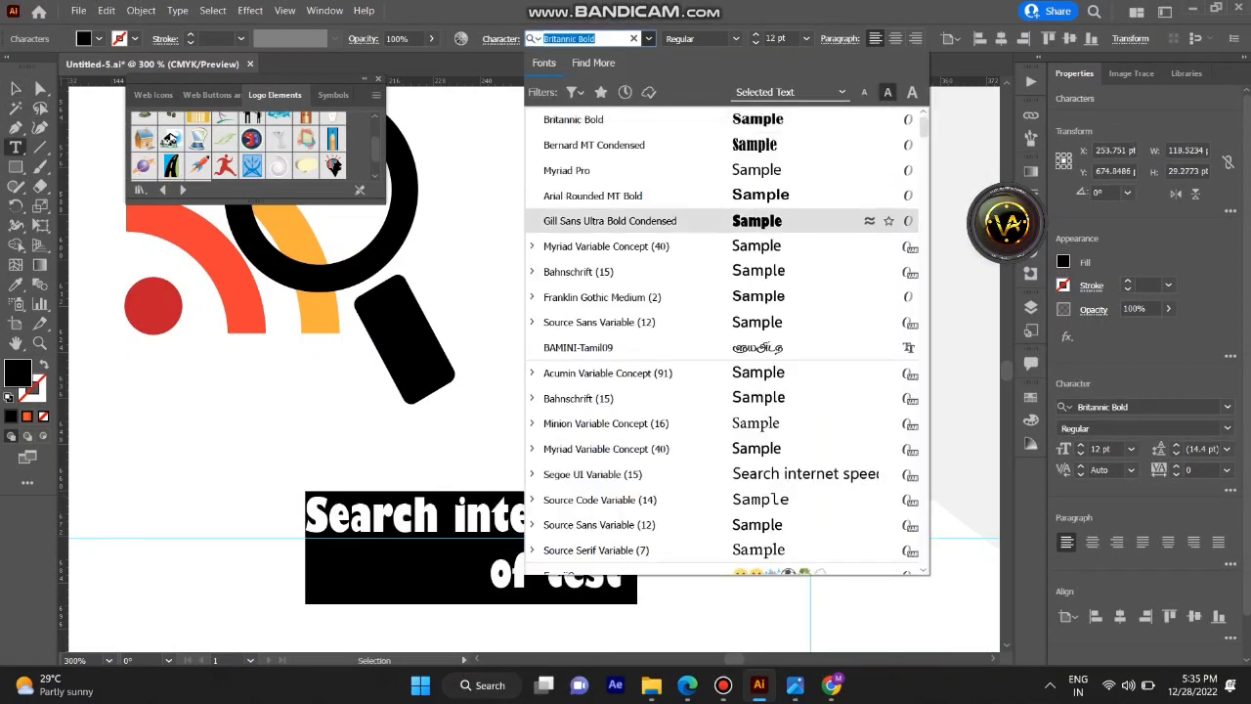
pyautogui.click(586, 190)
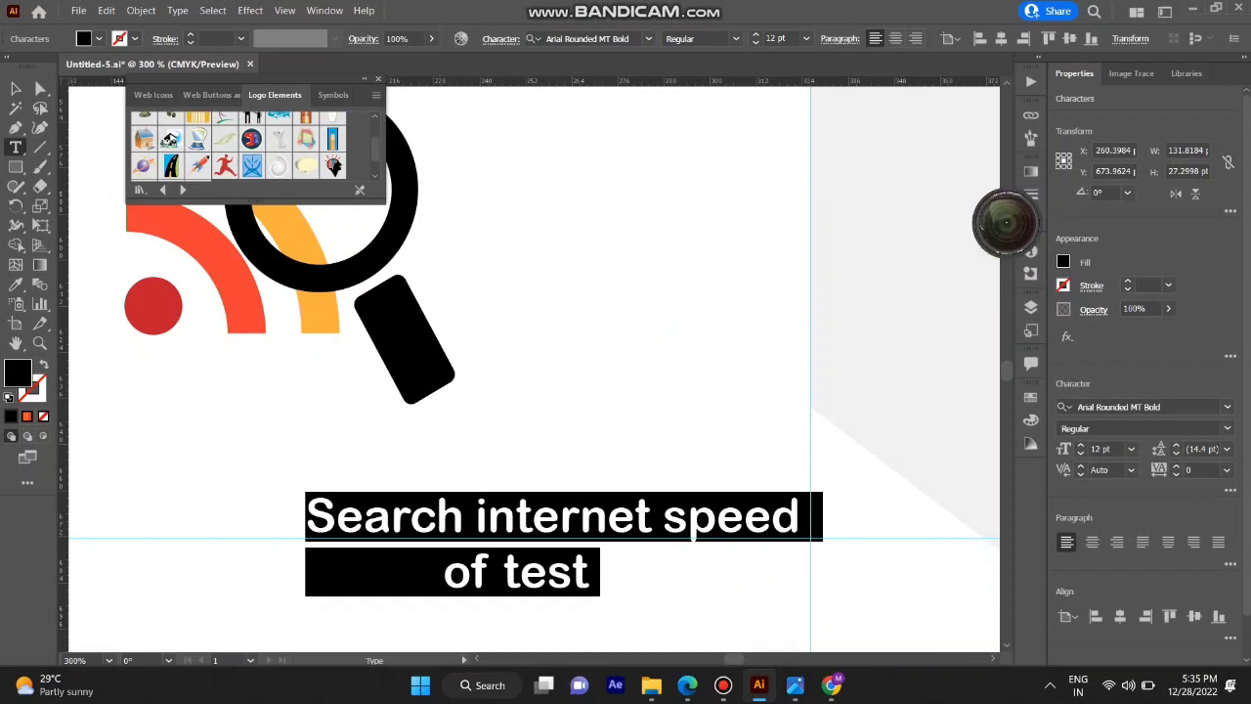
pyautogui.press('Escape')
pyautogui.hotkey('ctrl', '1')
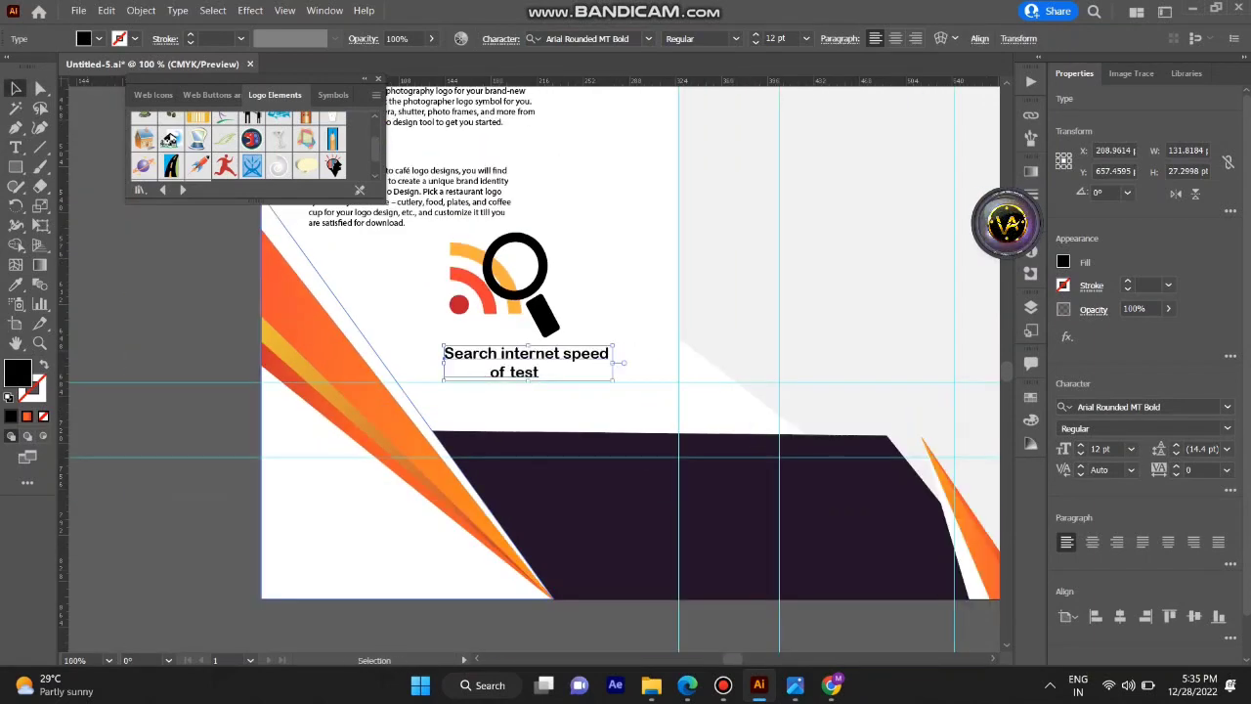
# Duplicate the "Jumpstart Your Business with a Perfect Logo Design" headline below the internet speed text and scale it down to about 9.55 pt.
pyautogui.scroll(5, 630, 370)
pyautogui.scroll(-10, 437, 293)
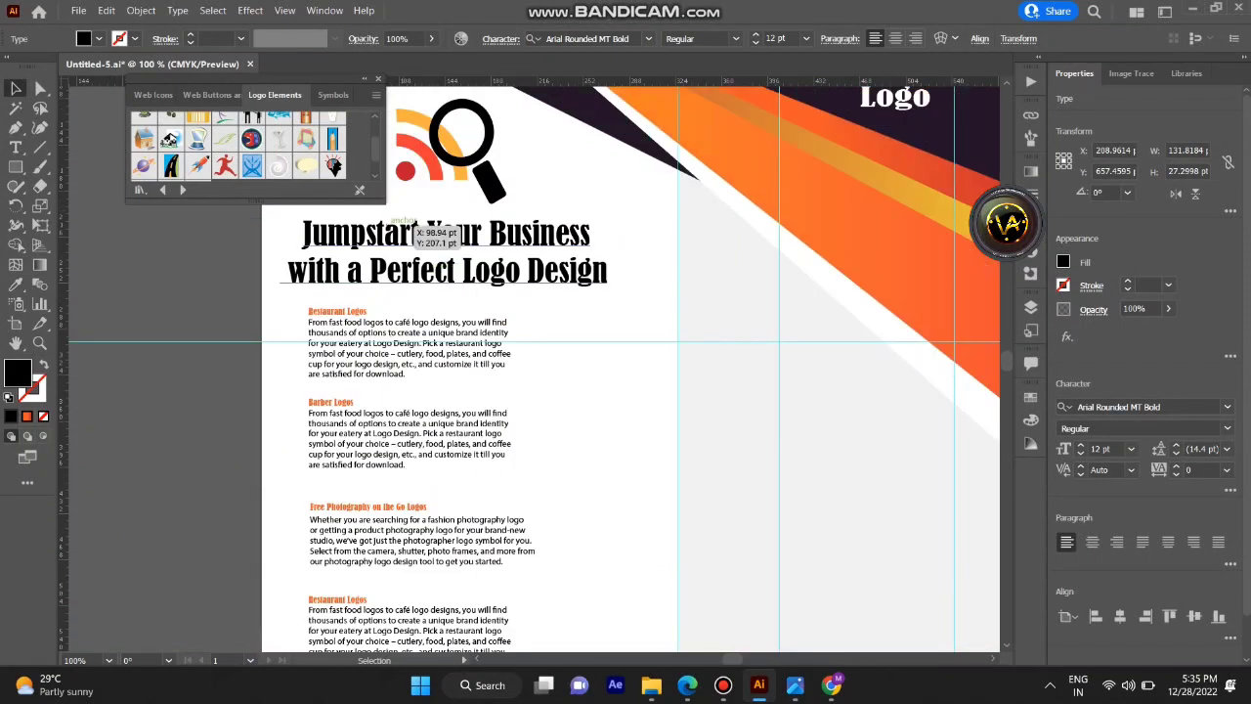
pyautogui.click(437, 238)
pyautogui.moveTo(571, 232); pyautogui.dragTo(650, 500)
pyautogui.moveTo(600, 539); pyautogui.dragTo(629, 522)
pyautogui.hotkey('ctrl', '=')
pyautogui.hotkey('ctrl', '=')
pyautogui.hotkey('ctrl', '=')
pyautogui.scroll(2, 528, 371)
# Set the font of the small duplicated "Jumpstart Your Business" headline to Source Sans Variable.
pyautogui.doubleClick(391, 437)
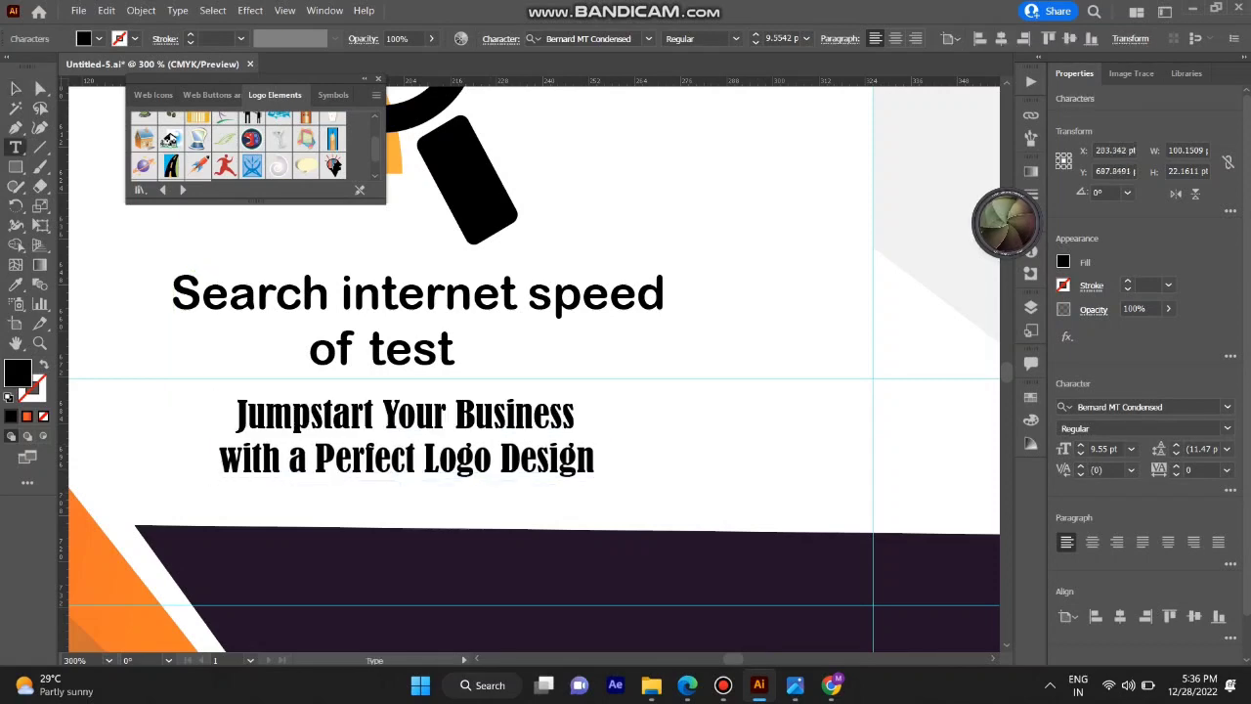
pyautogui.hotkey('ctrl', 'a')
pyautogui.click(584, 38)
pyautogui.press('Down')
pyautogui.press('Down')
pyautogui.press('Down')
pyautogui.press('Down')
pyautogui.press('Down')
pyautogui.press('Down')
pyautogui.press('Down')
pyautogui.press('Down')
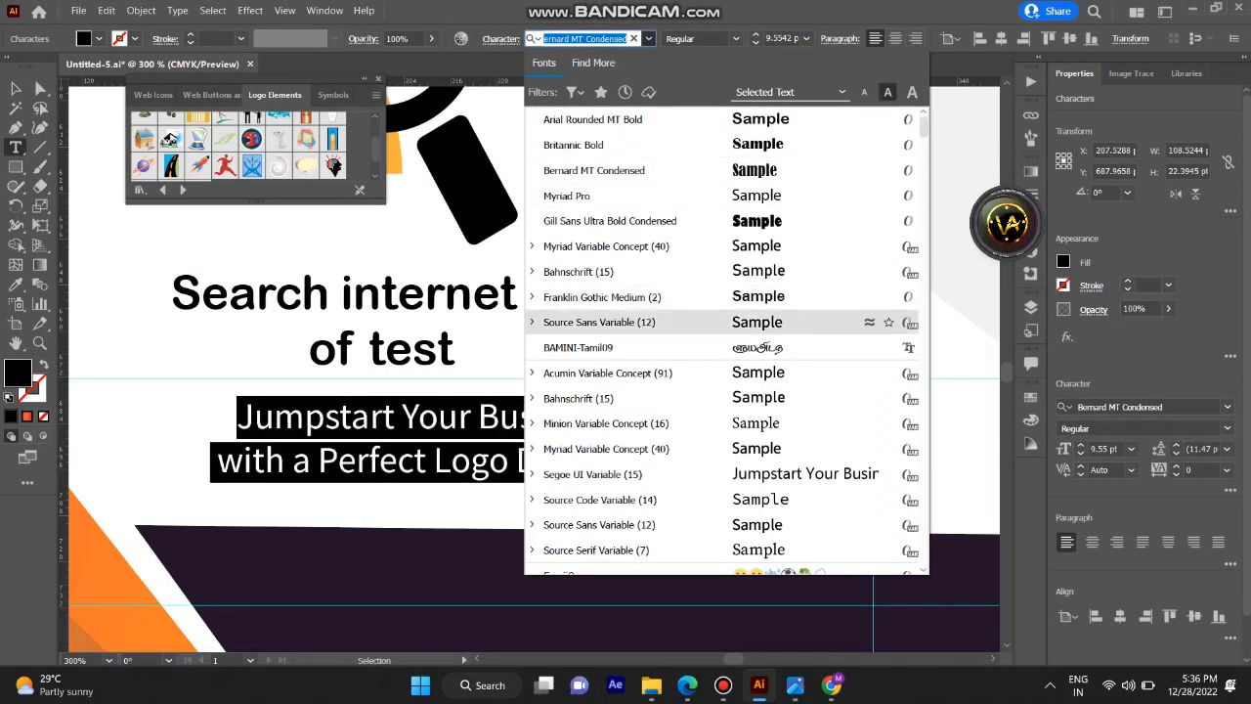
pyautogui.press('Return')
pyautogui.press('Escape')
# Recolor the small "Jumpstart Your Business with a Perfect Logo Design" text orange.
pyautogui.doubleClick(201, 403)
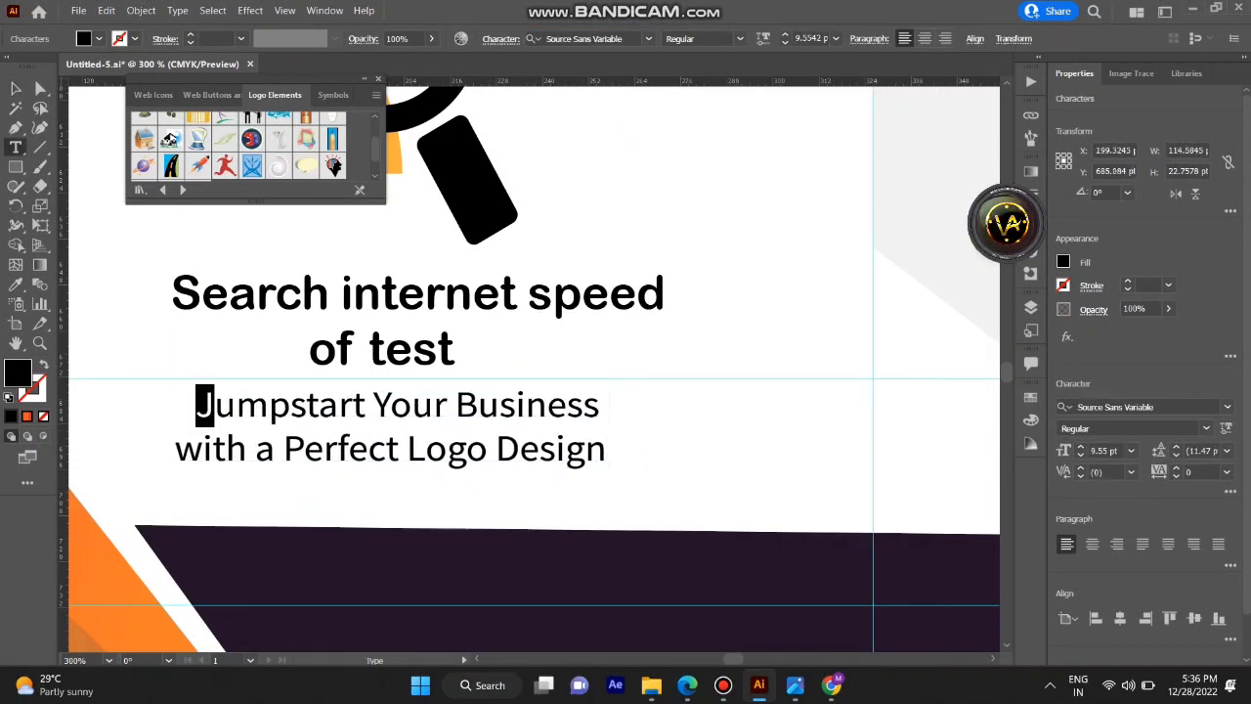
pyautogui.hotkey('ctrl', 'a')
pyautogui.doubleClick(17, 372)
pyautogui.write('21201D')
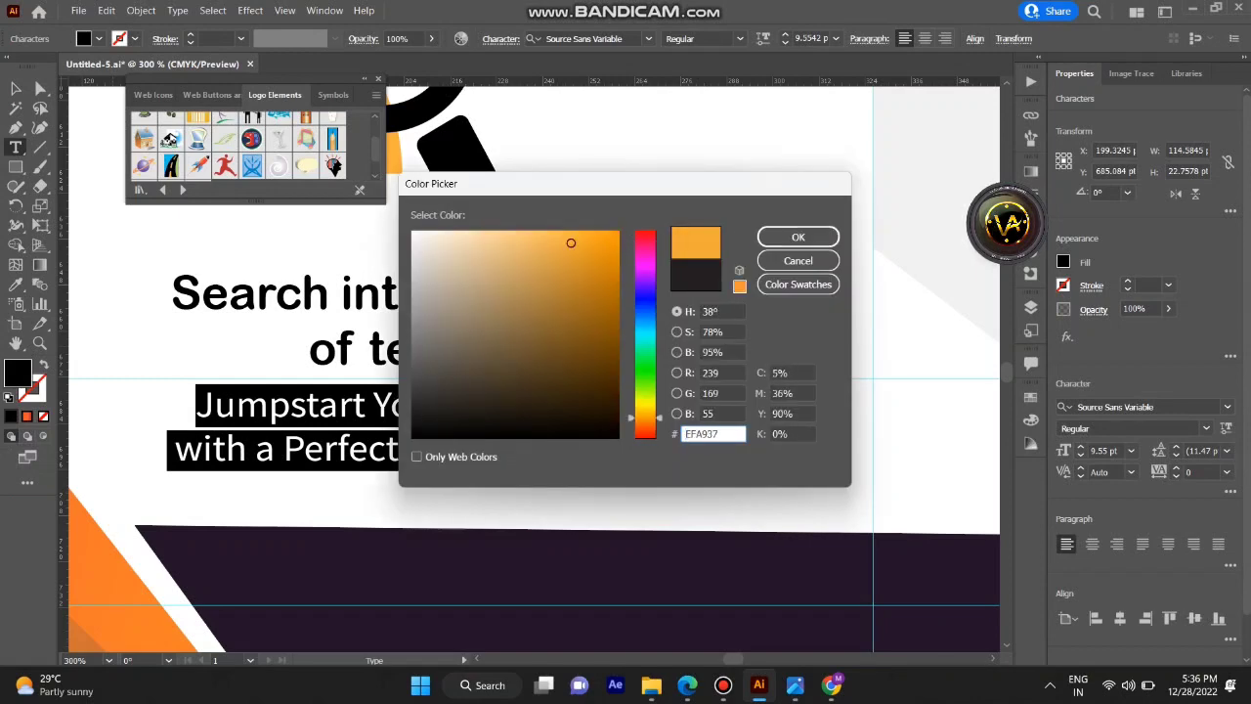
pyautogui.press('Return')
pyautogui.press('Escape')
pyautogui.click(723, 684)
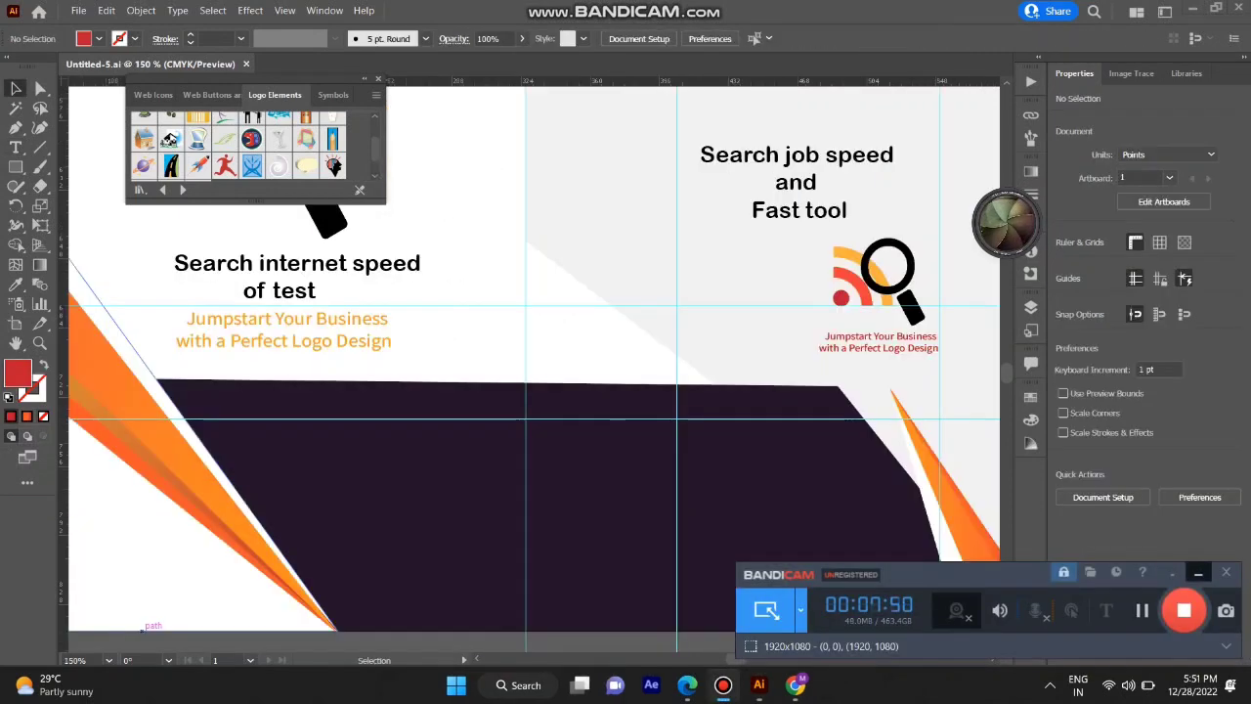
# Add the text "contacts" in white near the upper edge of the dark footer shape and resize it to about 11.65 pt.
pyautogui.click(143, 630)
pyautogui.press('t')
pyautogui.click(319, 444)
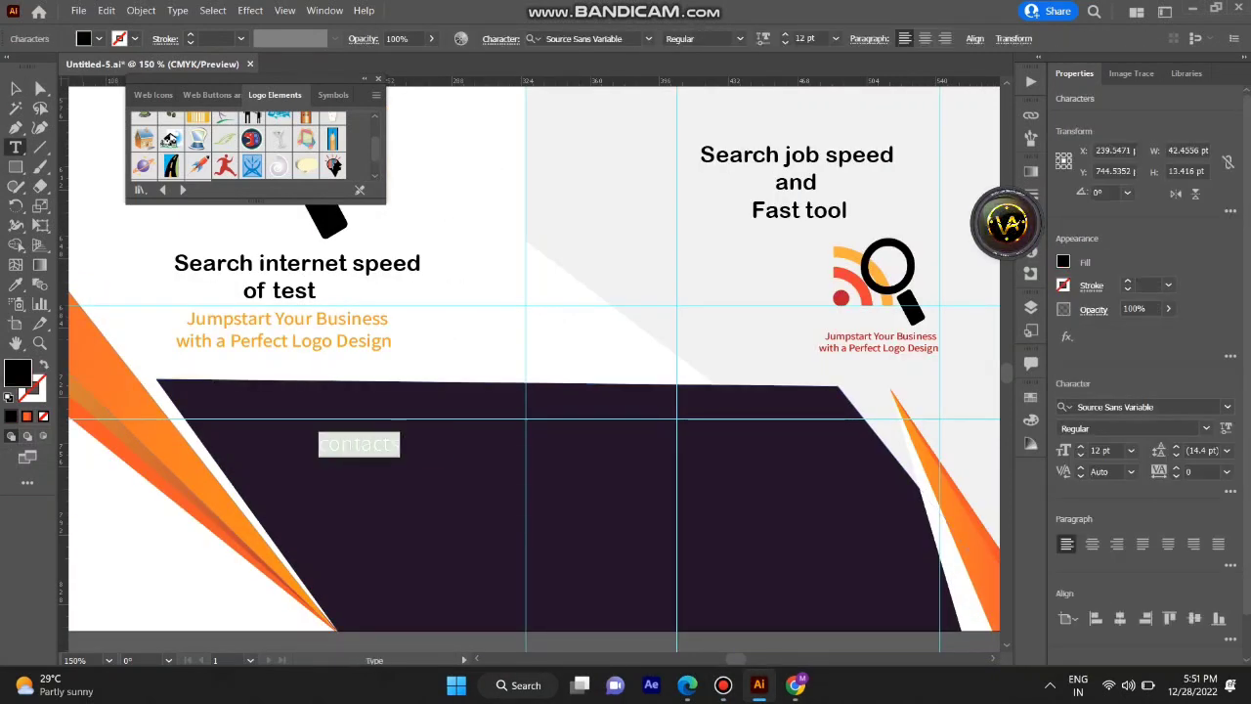
pyautogui.doubleClick(17, 373)
pyautogui.press('Return')
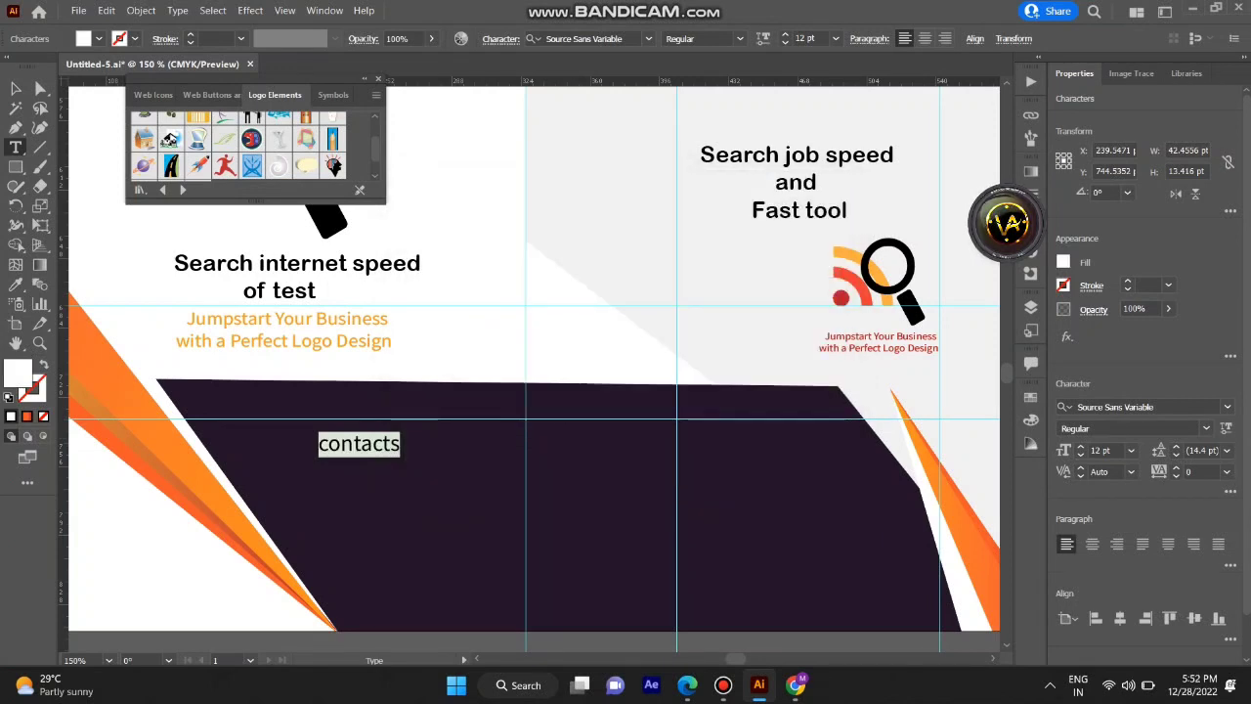
pyautogui.press('Escape')
pyautogui.moveTo(431, 446)
pyautogui.mouseDown()
pyautogui.moveTo(415, 452)
pyautogui.moveTo(422, 445)
pyautogui.mouseUp()
pyautogui.scroll(-1, 256, 322)
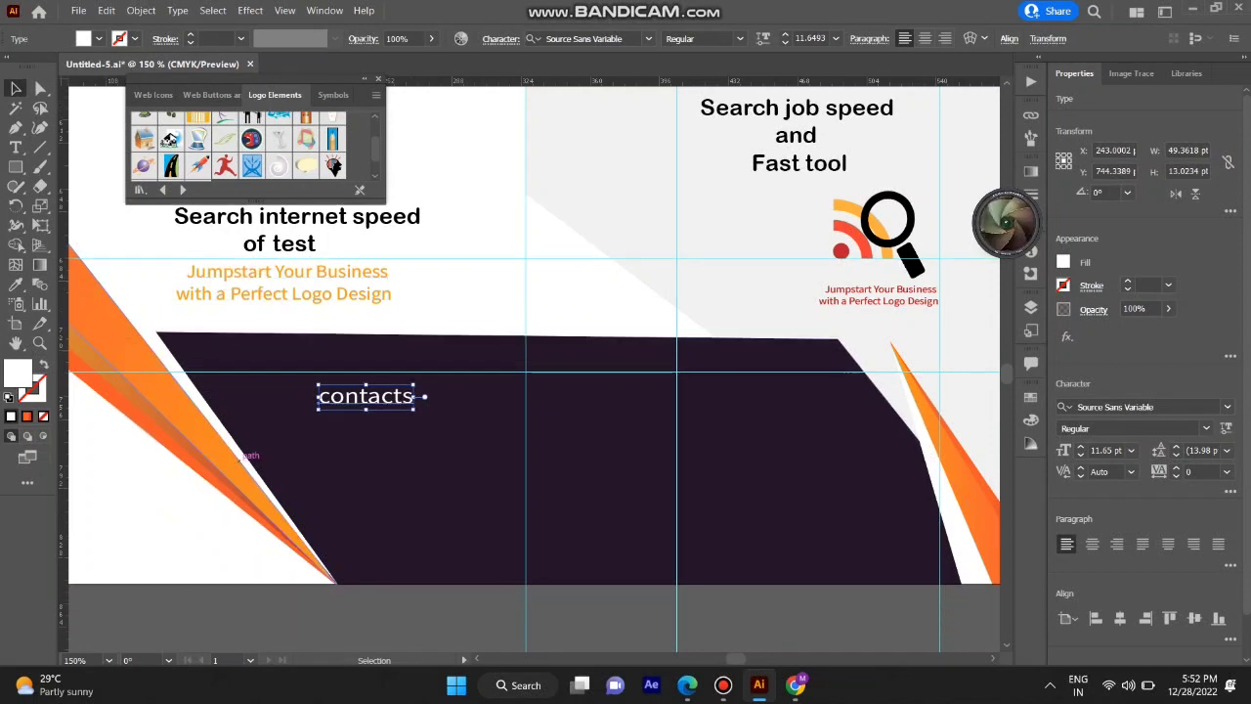
# Copy the orange "Jumpstart Your Business" line and paste it as separate text below "contacts" in the dark footer.
pyautogui.doubleClick(283, 274)
pyautogui.tripleClick(283, 274)
pyautogui.hotkey('ctrl', 'c')
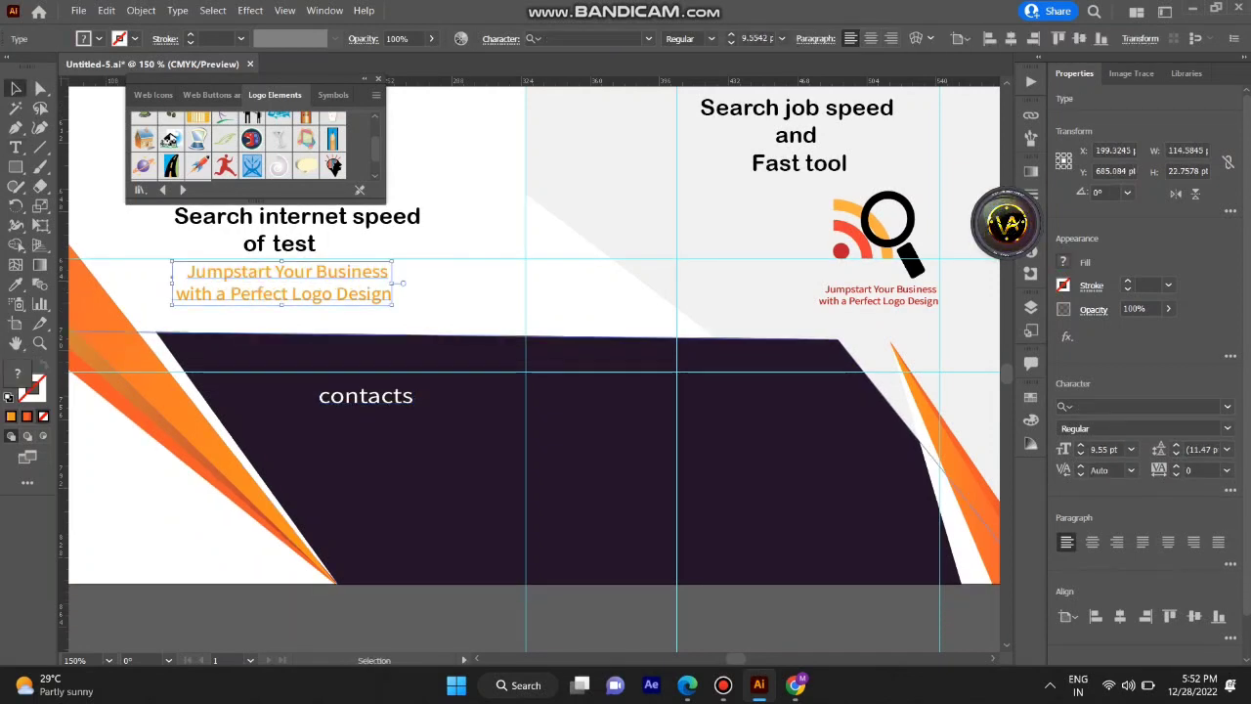
pyautogui.click(327, 446)
pyautogui.hotkey('ctrl', 'v')
pyautogui.moveTo(327, 441); pyautogui.dragTo(528, 441)
pyautogui.press('Escape')
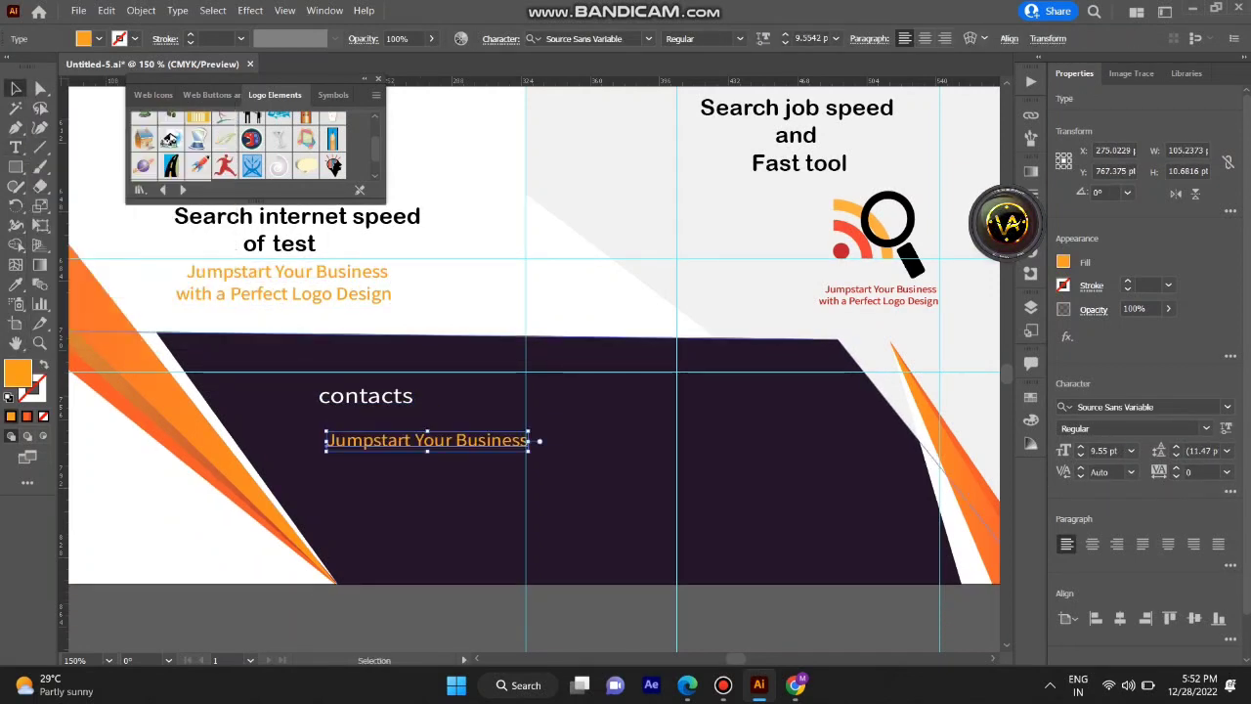
pyautogui.moveTo(336, 440); pyautogui.dragTo(327, 440)
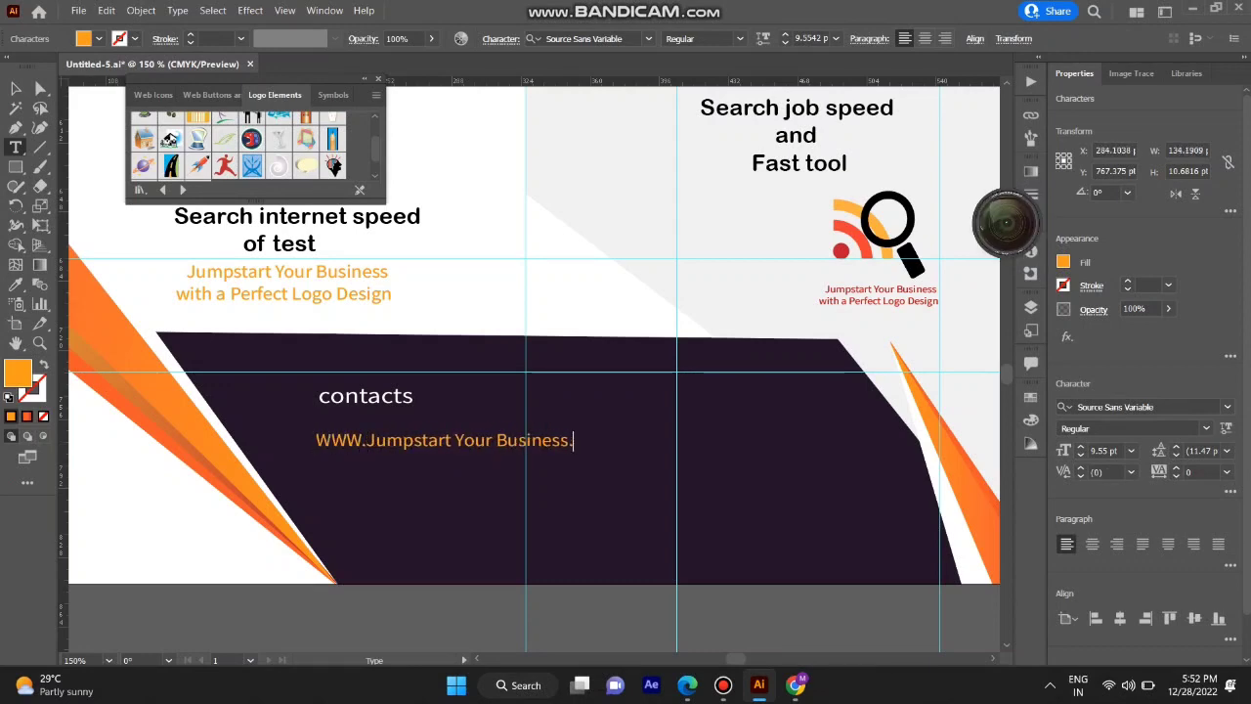
pyautogui.press('Escape')
pyautogui.moveTo(371, 442)
pyautogui.mouseDown()
pyautogui.moveTo(371, 415)
pyautogui.moveTo(425, 365)
pyautogui.moveTo(367, 428)
pyautogui.mouseUp()
pyautogui.scroll(-1, 371, 415)
# Extend the footer heading to "contacts us :-" and add an orange e-mail address line below the website line.
pyautogui.click(367, 400)
pyautogui.tripleClick(366, 427)
pyautogui.click(373, 427)
pyautogui.press('BackSpace')
pyautogui.press('BackSpace')
pyautogui.press('BackSpace')
pyautogui.press('BackSpace')
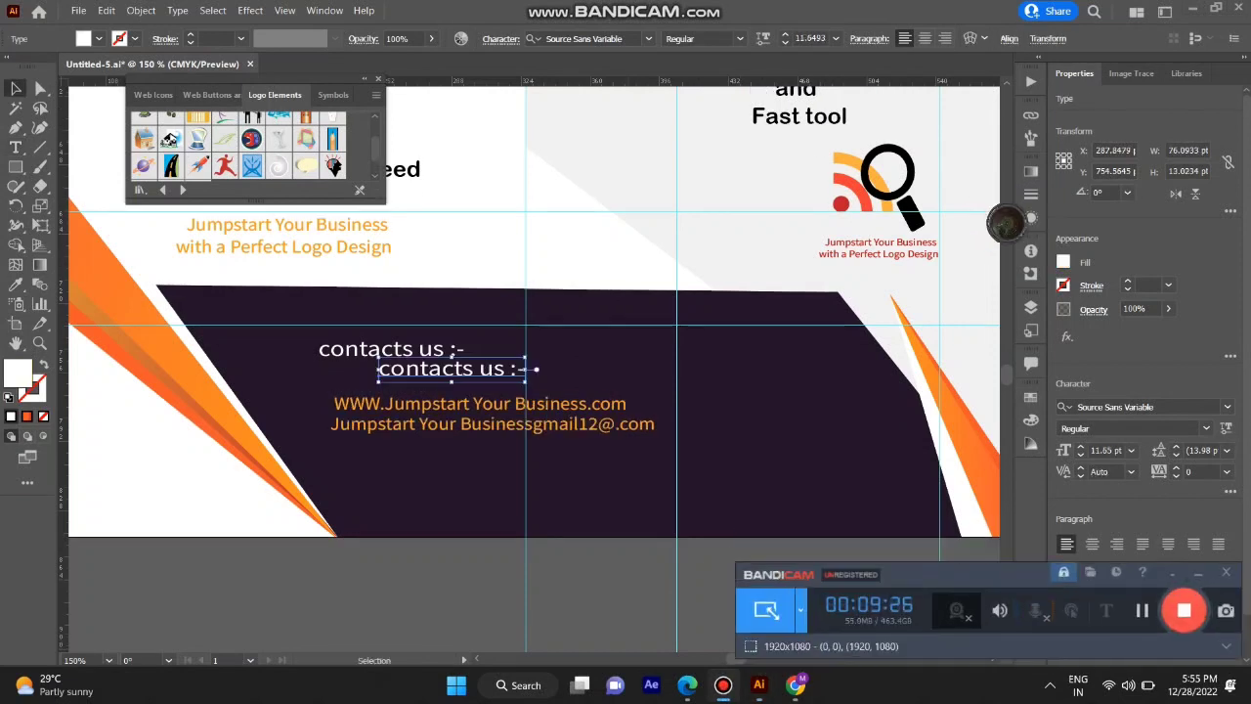
# Replace the duplicated "contacts us :-" text with two phone numbers, each with a hyphen after the third digit.
pyautogui.hotkey('ctrl', 'a')
pyautogui.press('BackSpace')
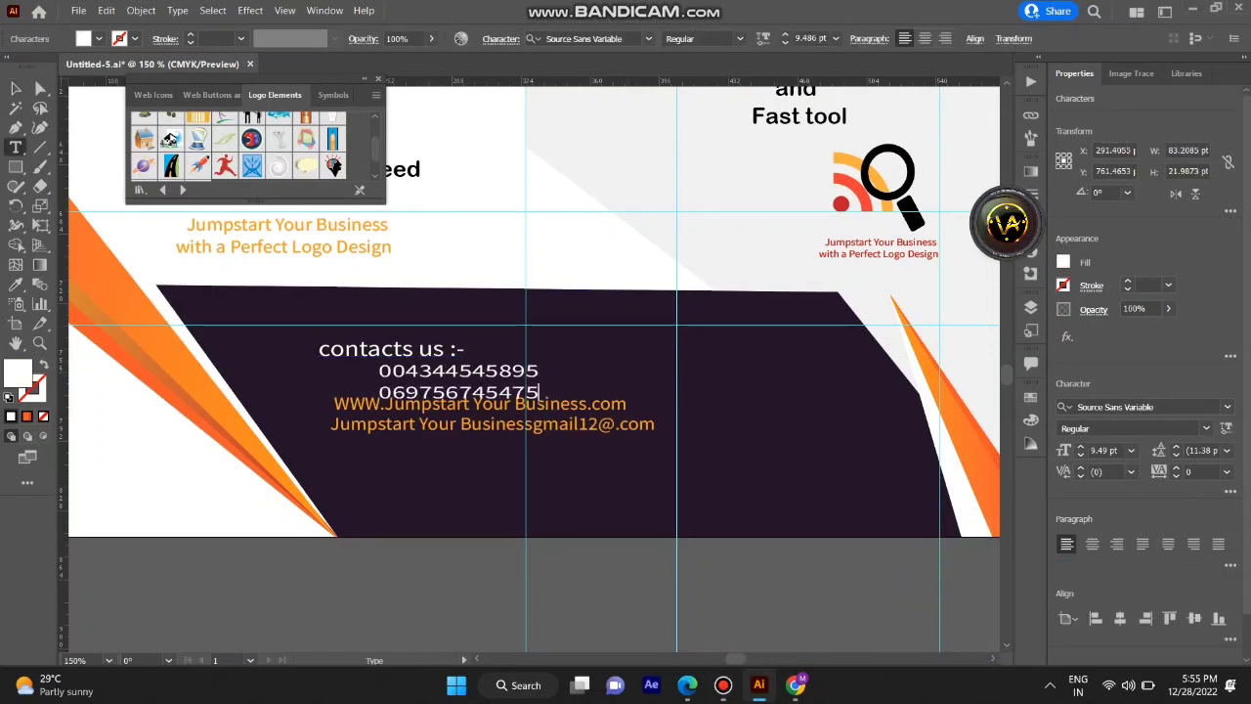
pyautogui.press('Escape')
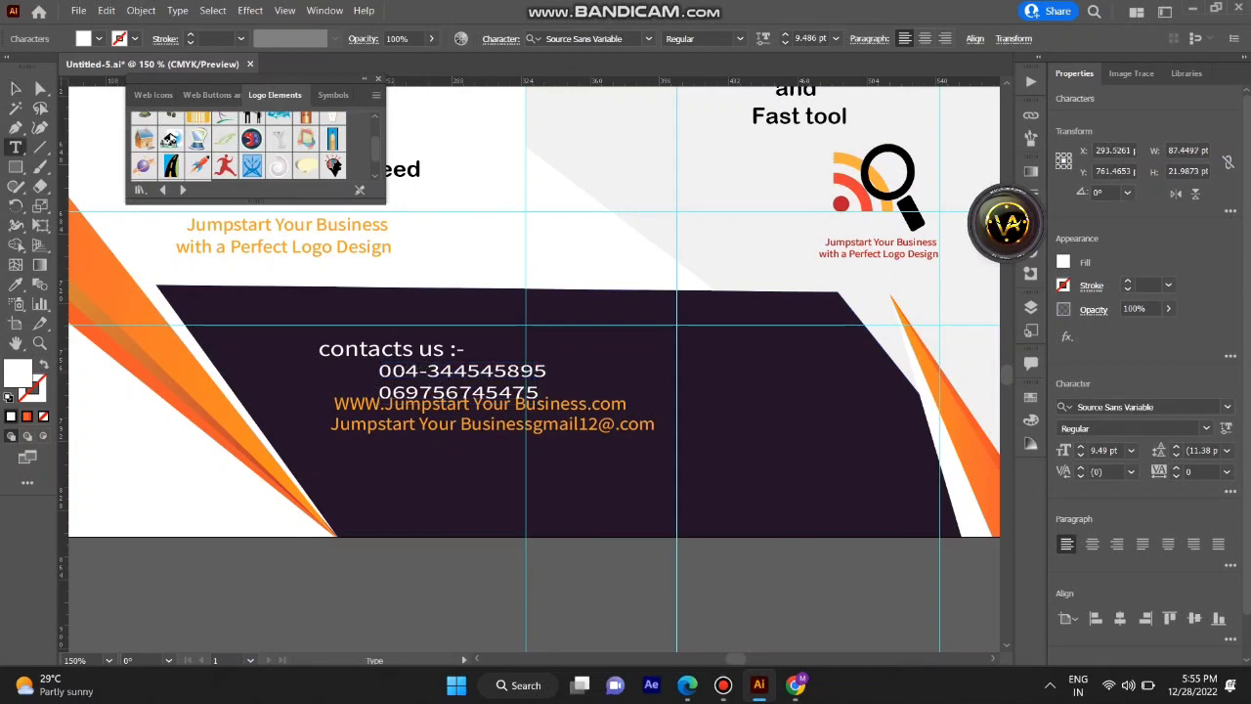
pyautogui.press('Escape')
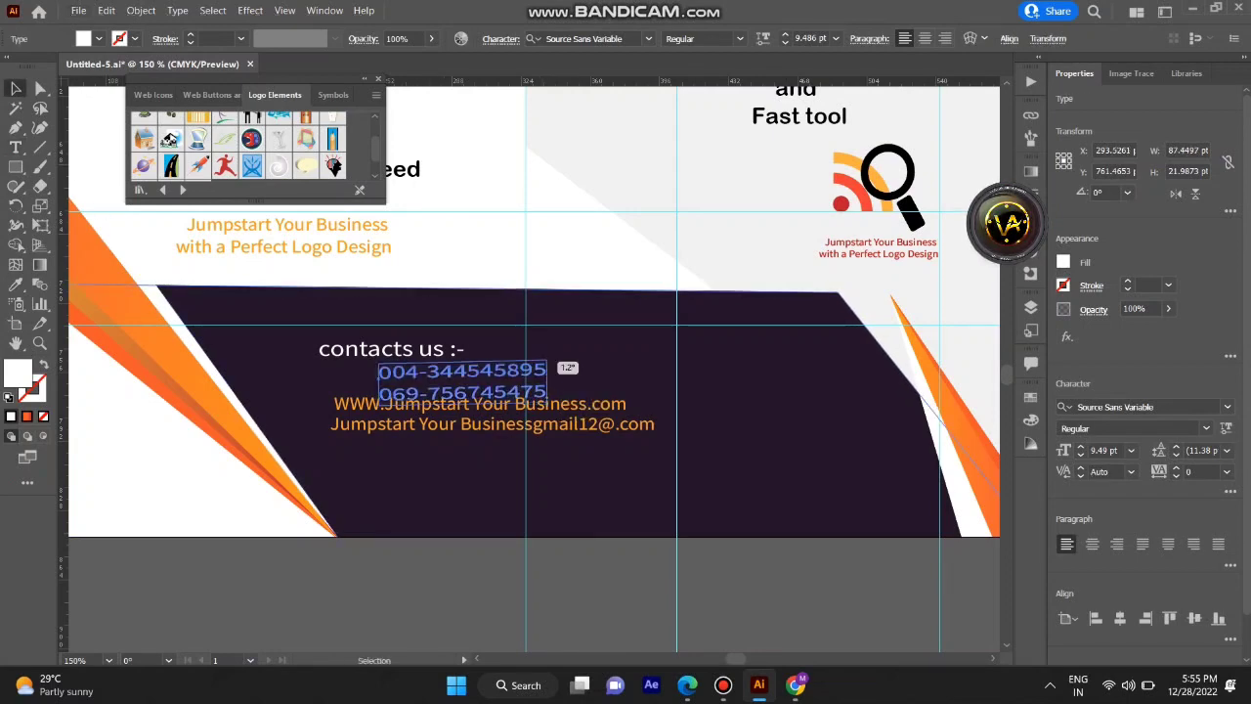